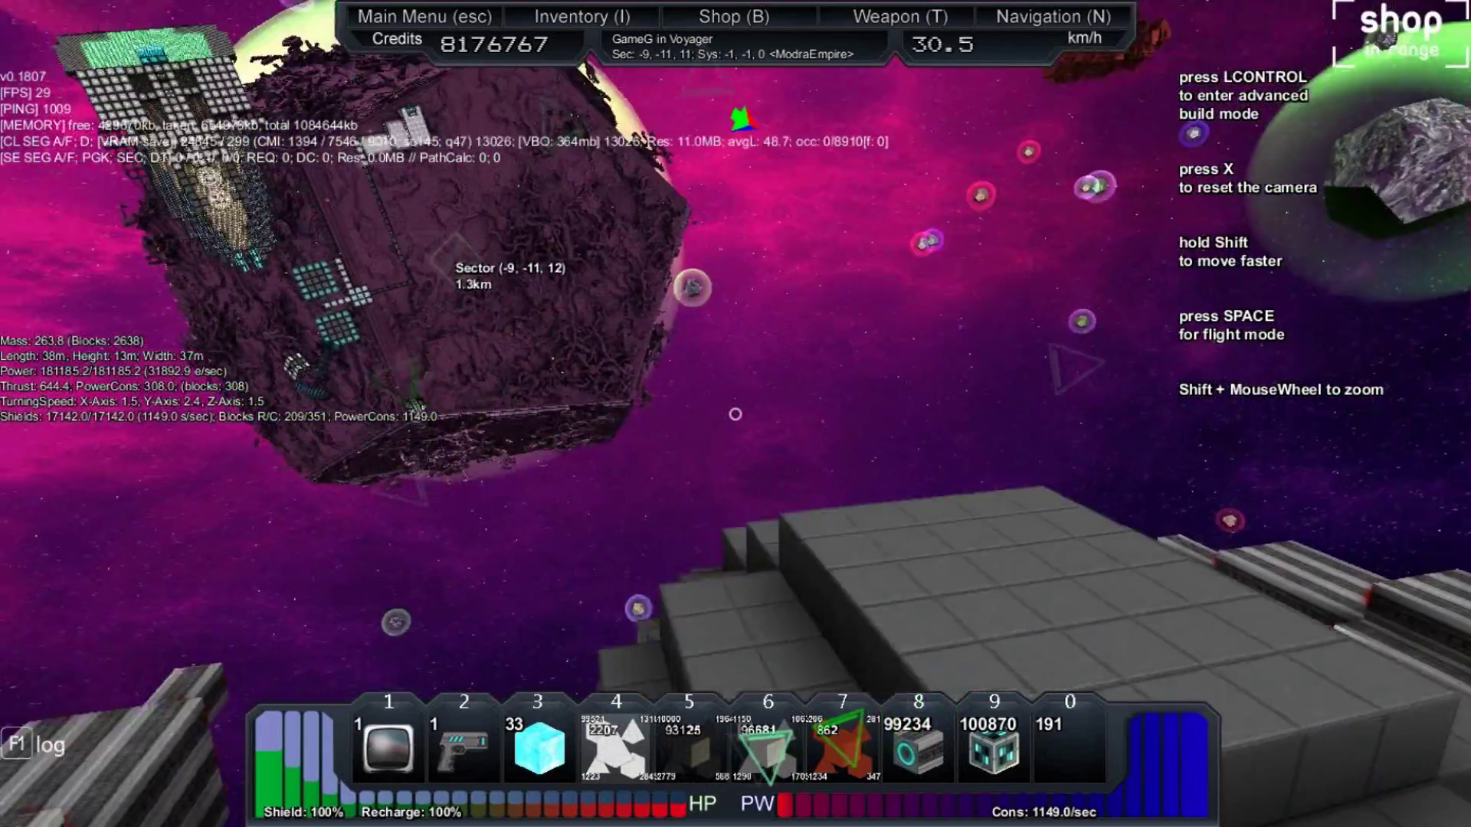
scroll(736, 414, down, 1)
scroll(736, 414, down, 1)
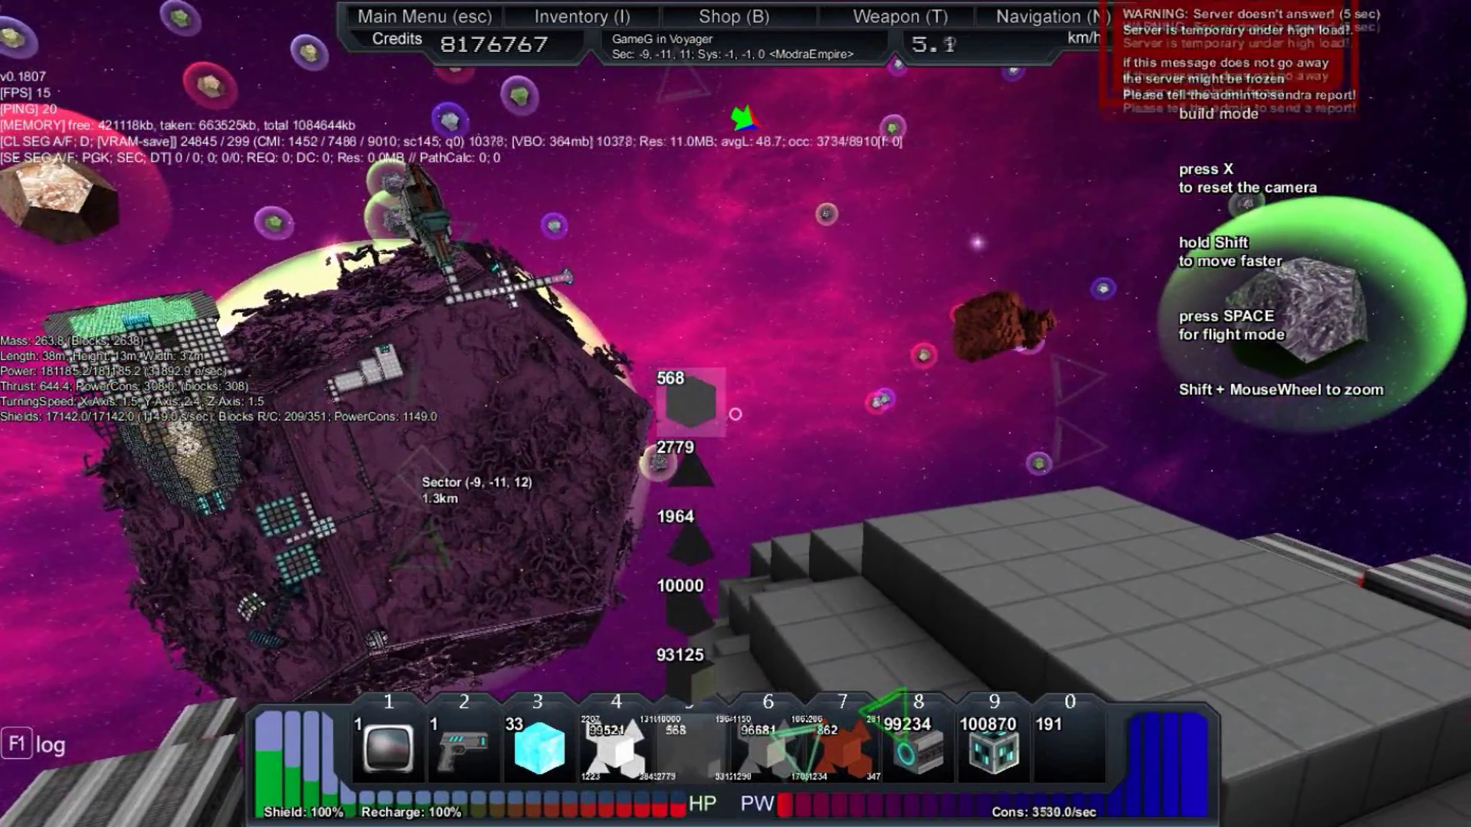
scroll(736, 414, down, 1)
scroll(736, 414, down, 1)
scroll(735, 414, down, 1)
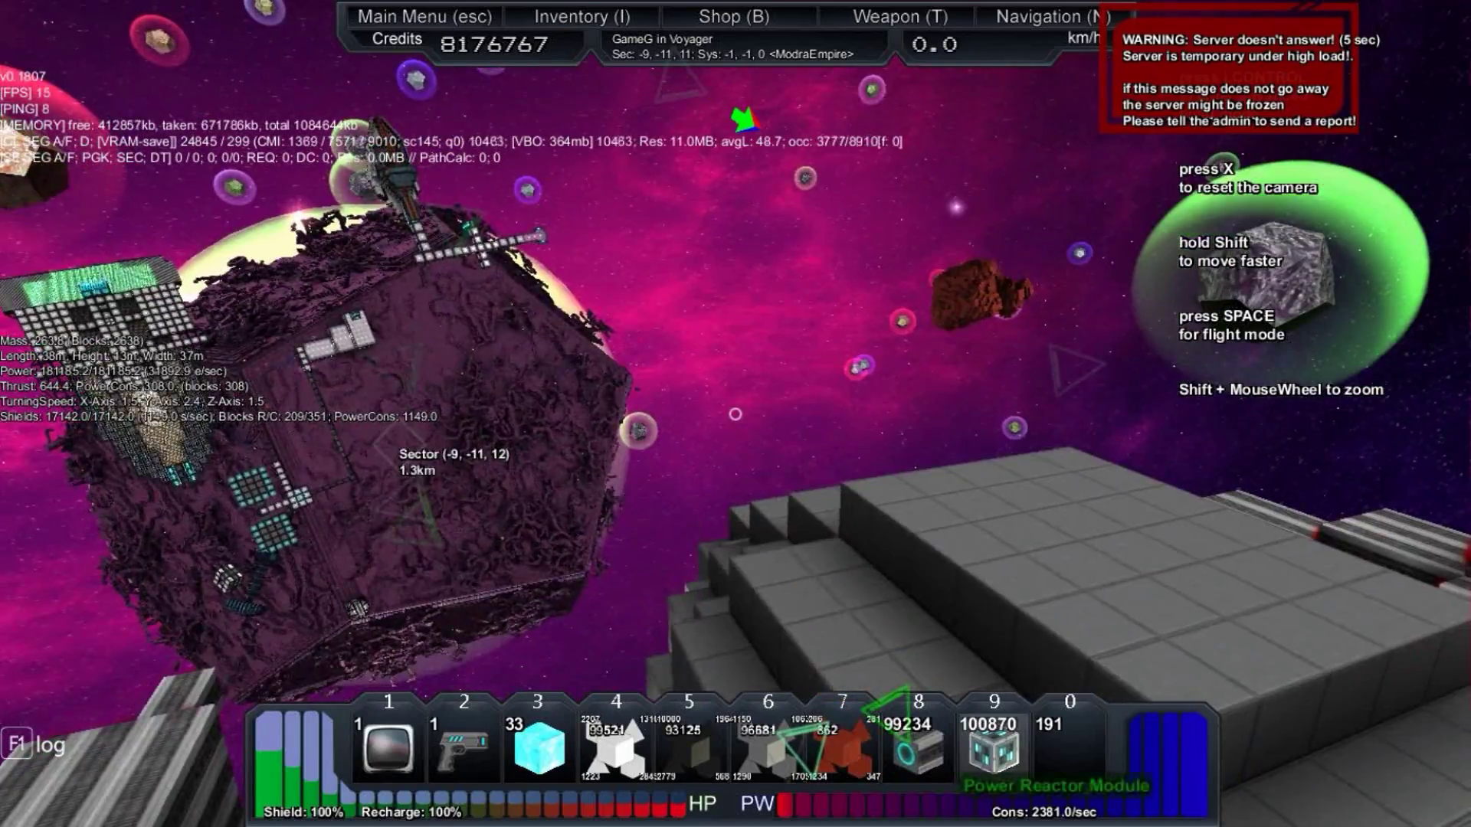
scroll(736, 414, down, 1)
scroll(736, 413, down, 1)
scroll(735, 413, down, 2)
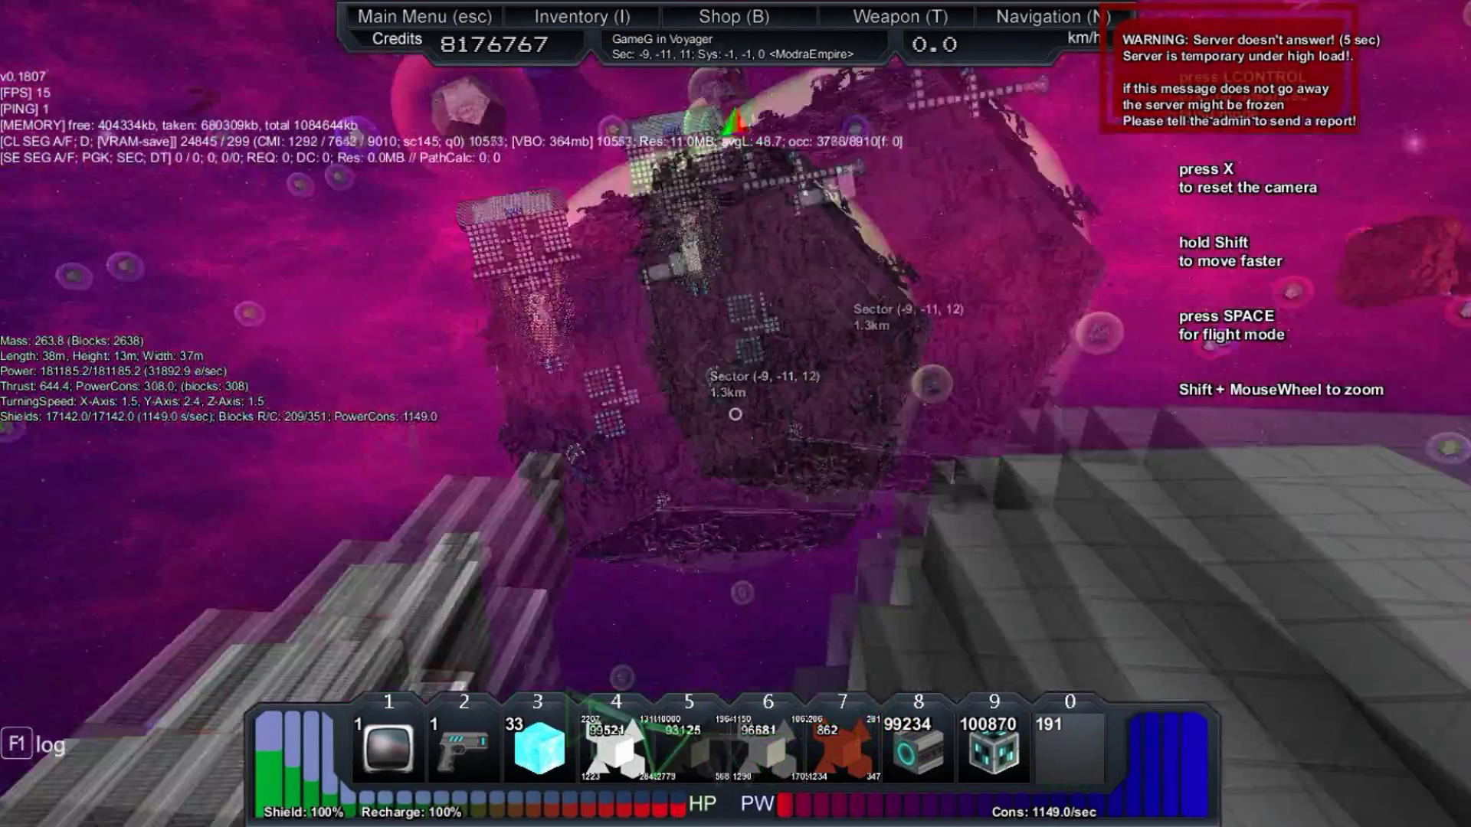
scroll(736, 414, down, 2)
Step: Fly forward and check the galaxy map around the purple sector cube
key(w)
scroll(736, 414, down, 2)
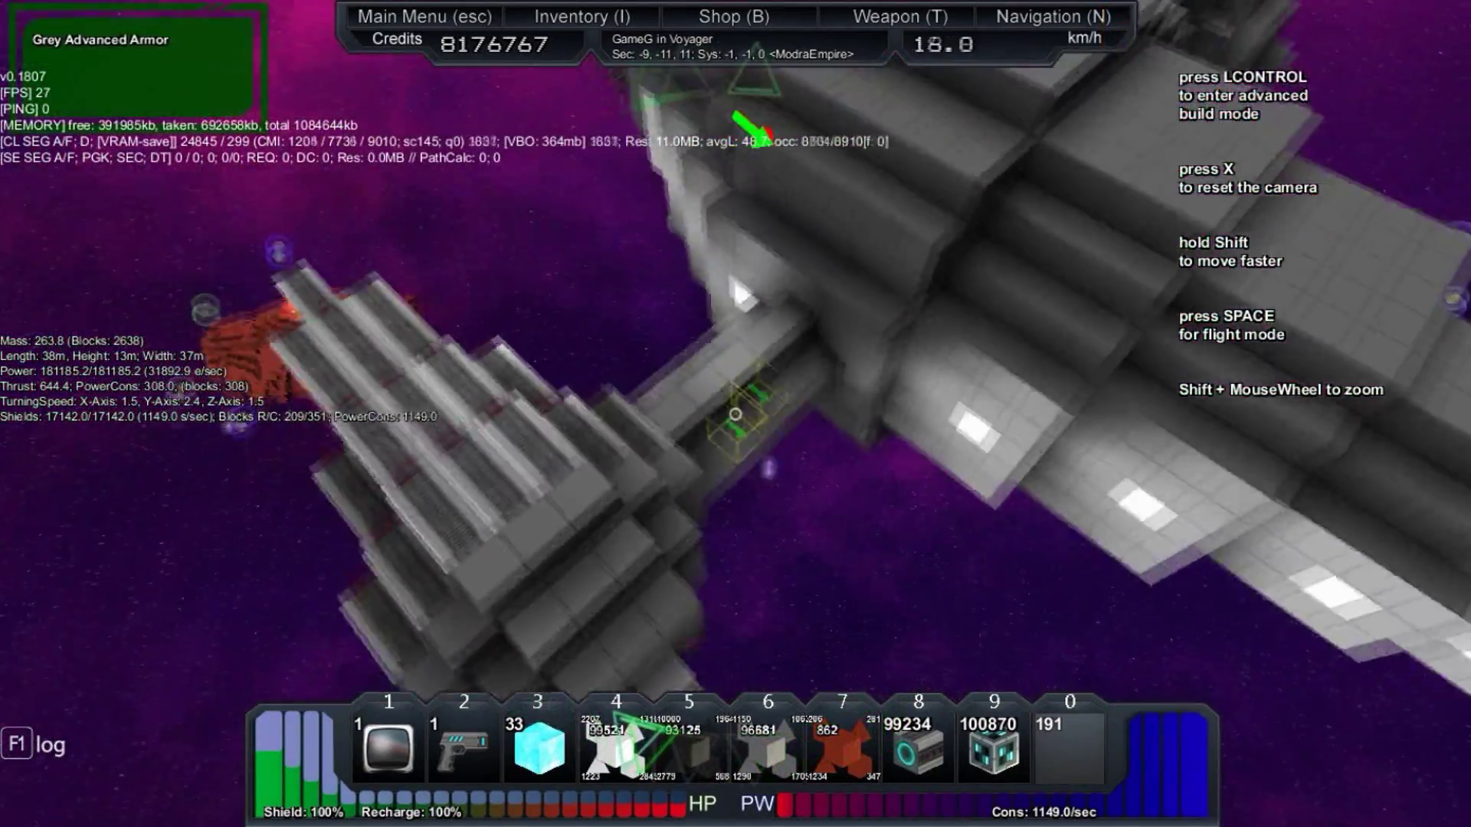
scroll(736, 414, down, 2)
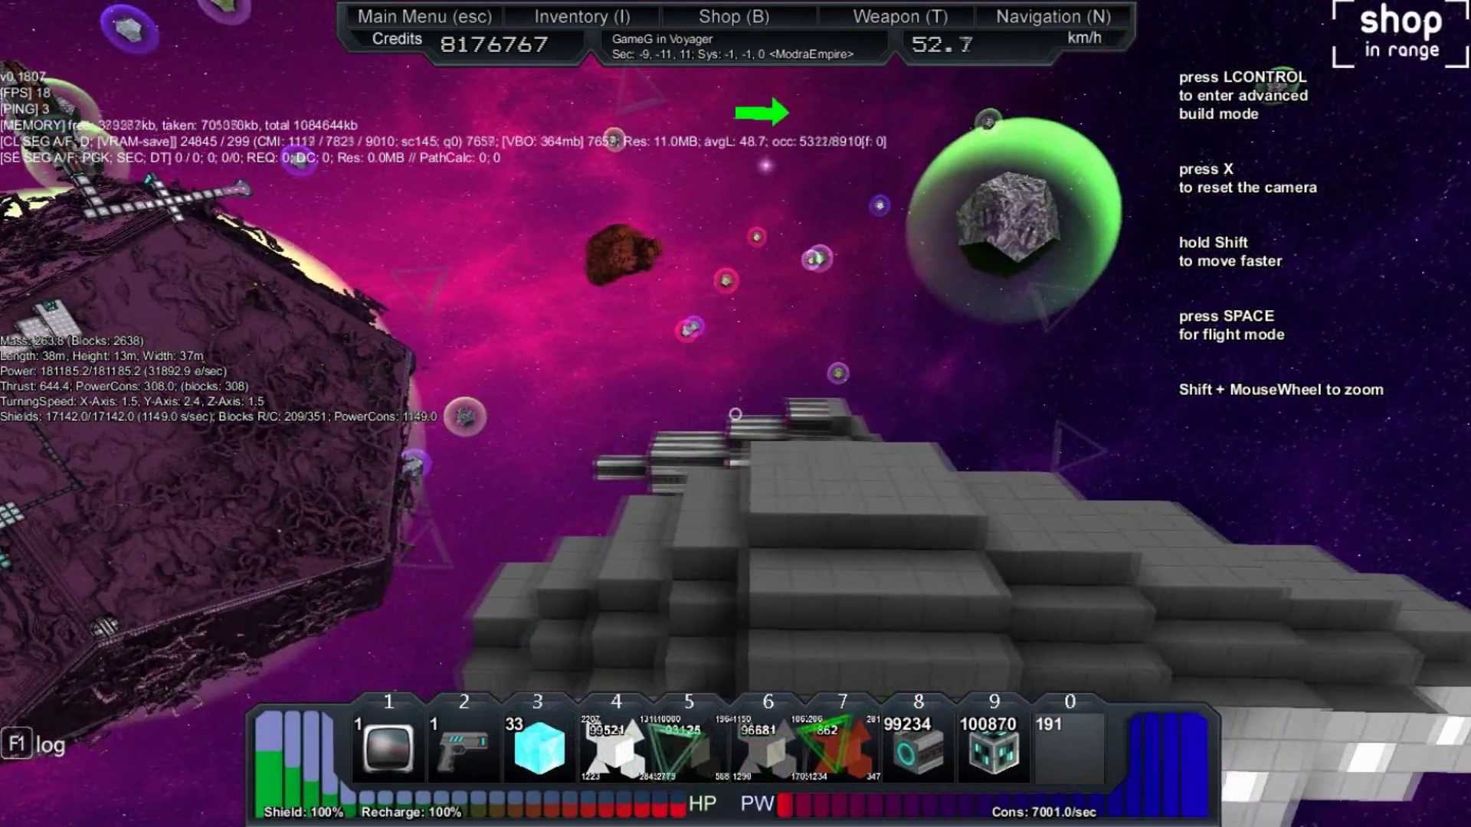
scroll(735, 414, down, 1)
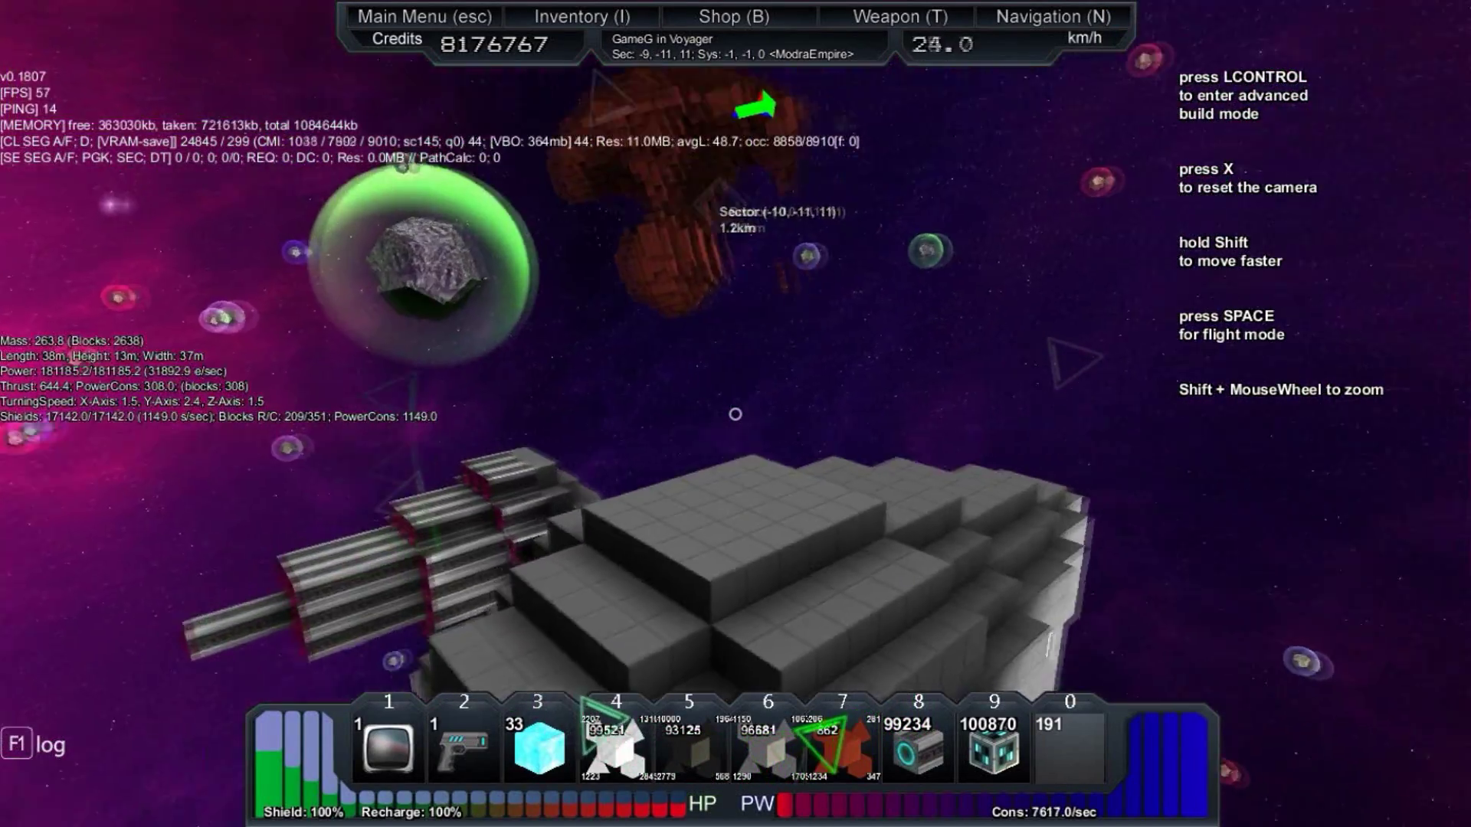
scroll(736, 414, down, 1)
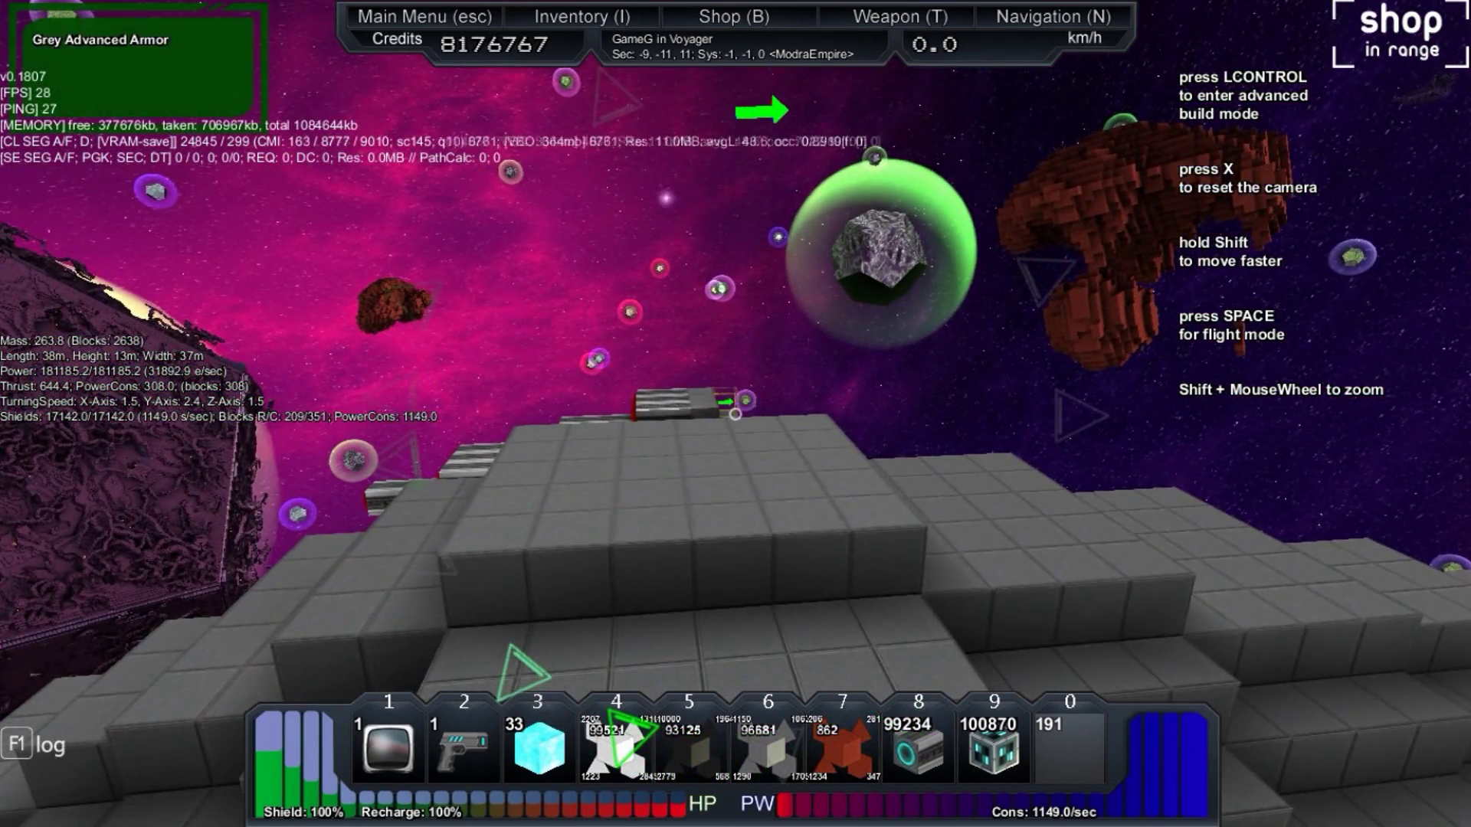
key(n)
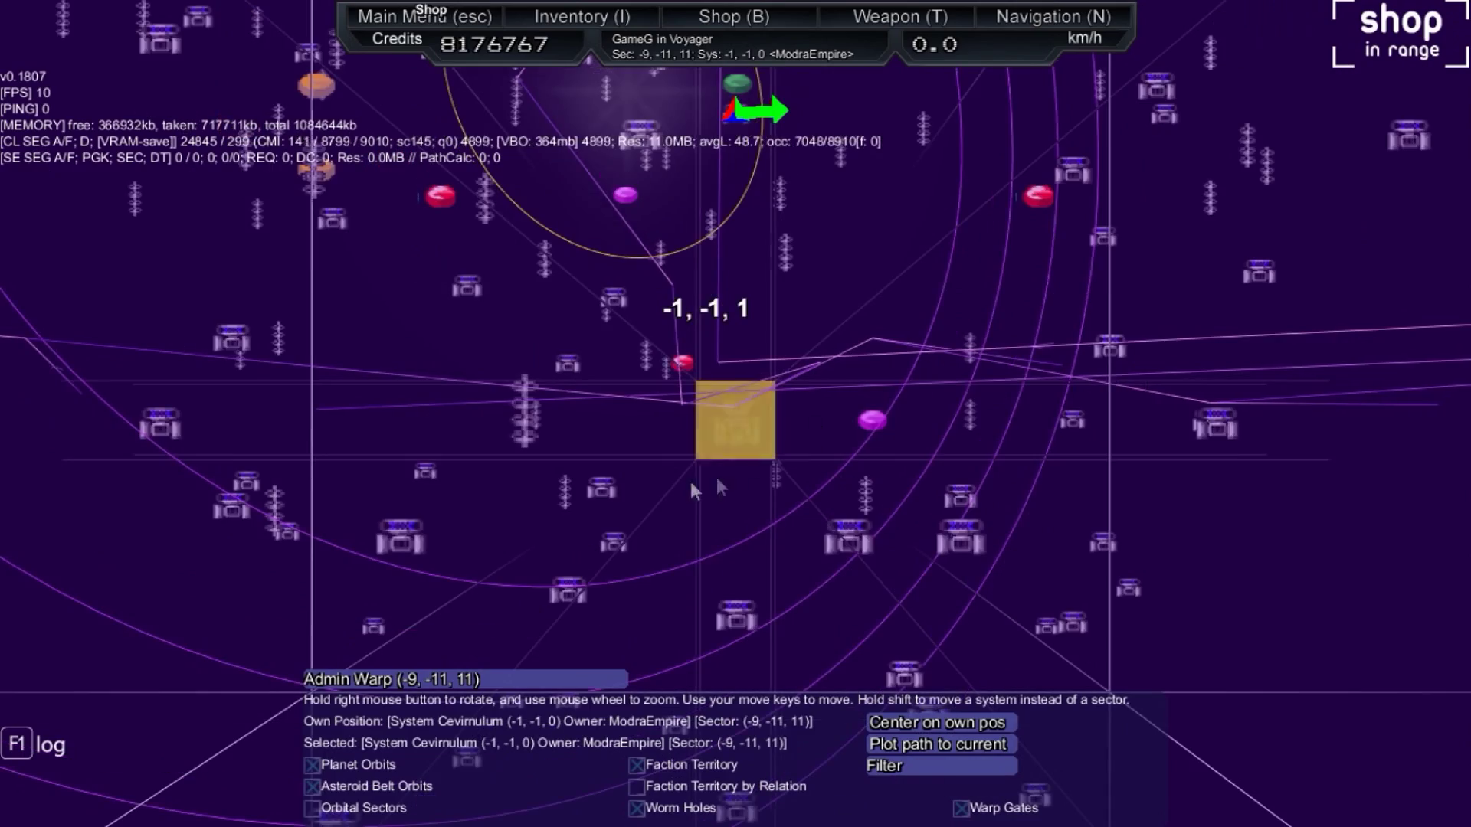
scroll(718, 487, down, 2)
scroll(747, 483, down, 2)
scroll(771, 486, down, 2)
scroll(771, 487, down, 3)
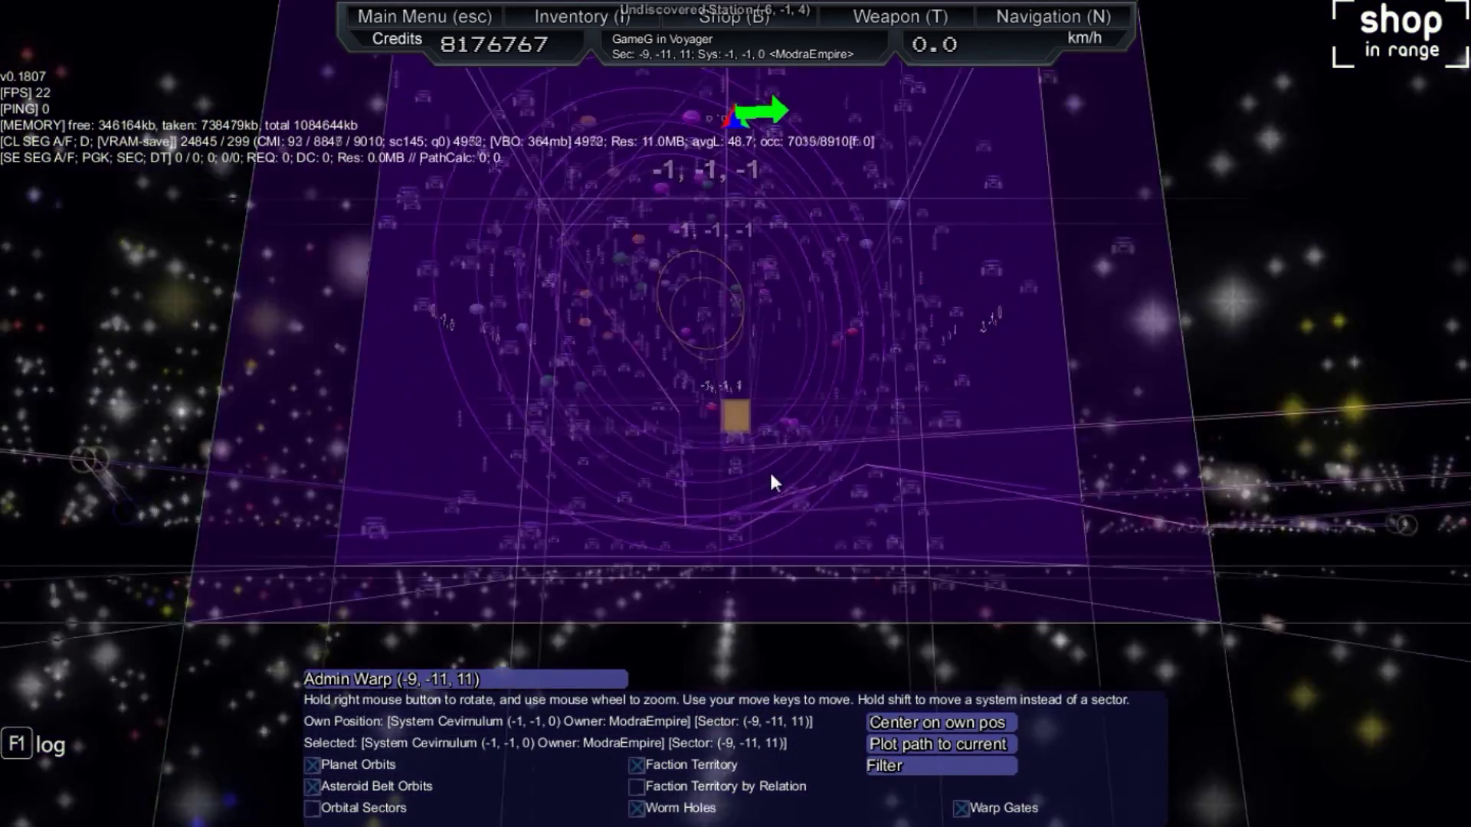
scroll(769, 471, down, 3)
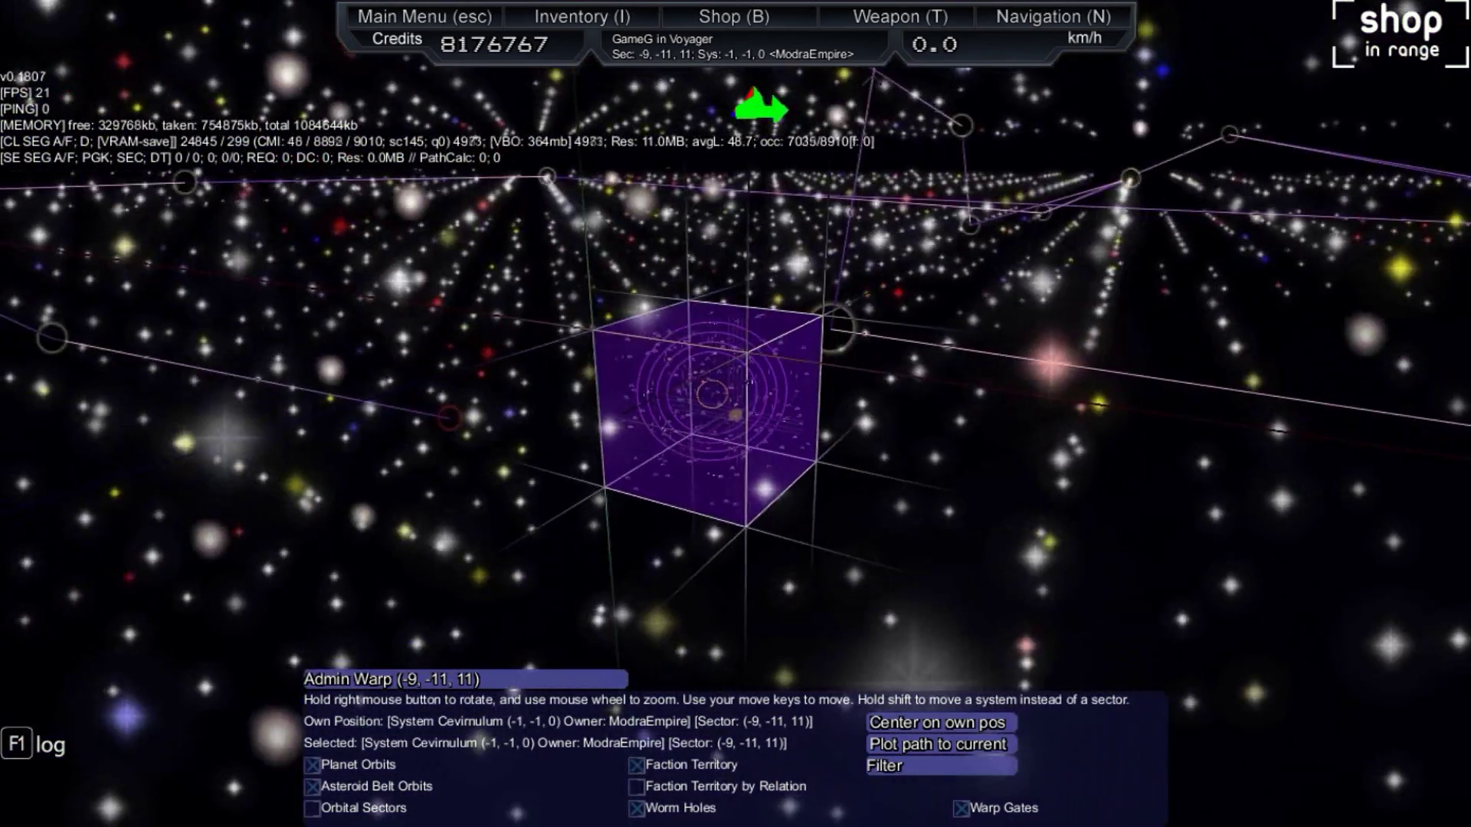
drag(736, 414, 689, 414)
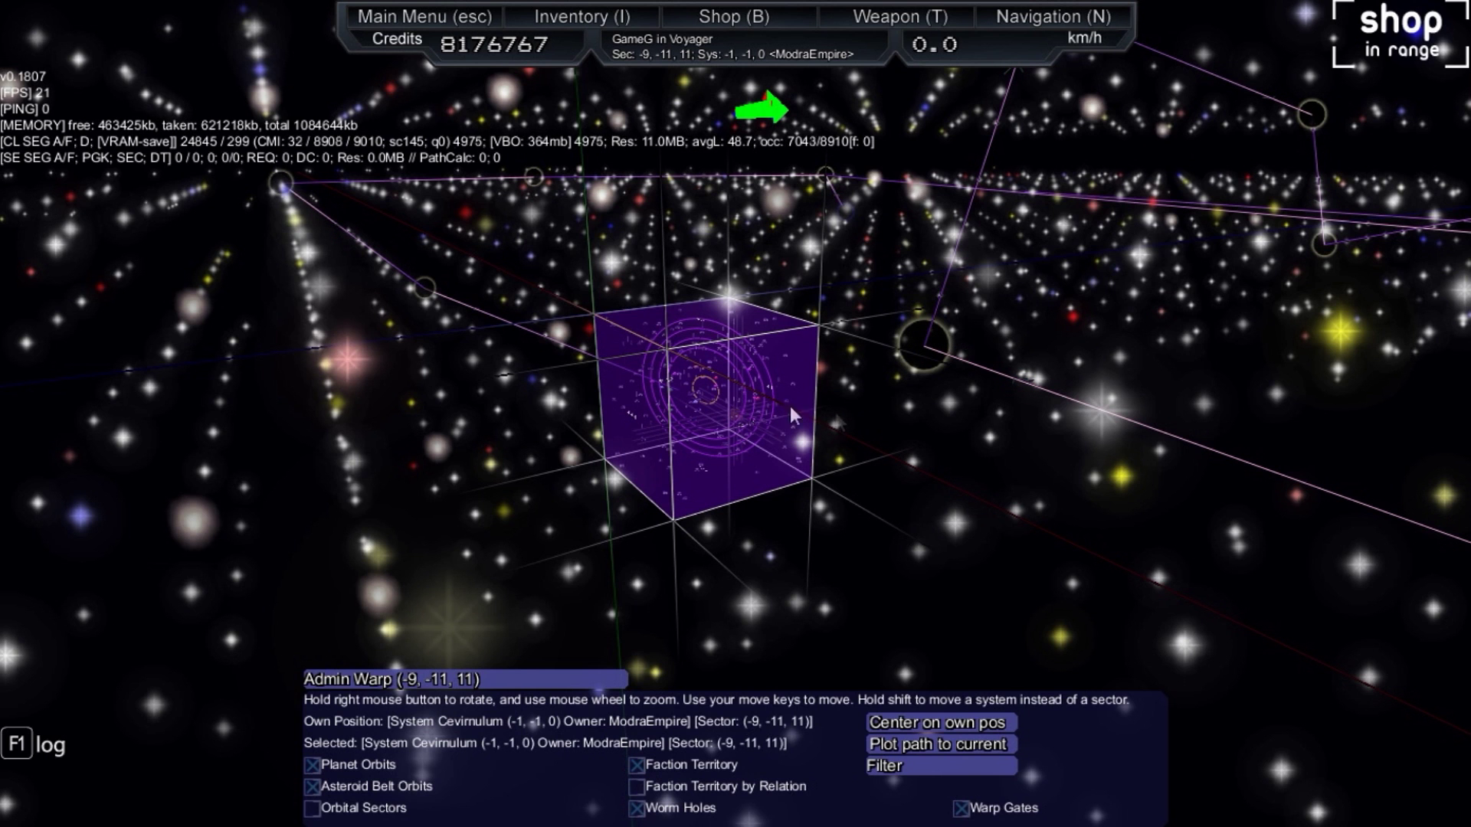
scroll(783, 402, up, 2)
scroll(780, 394, down, 3)
scroll(781, 395, up, 1)
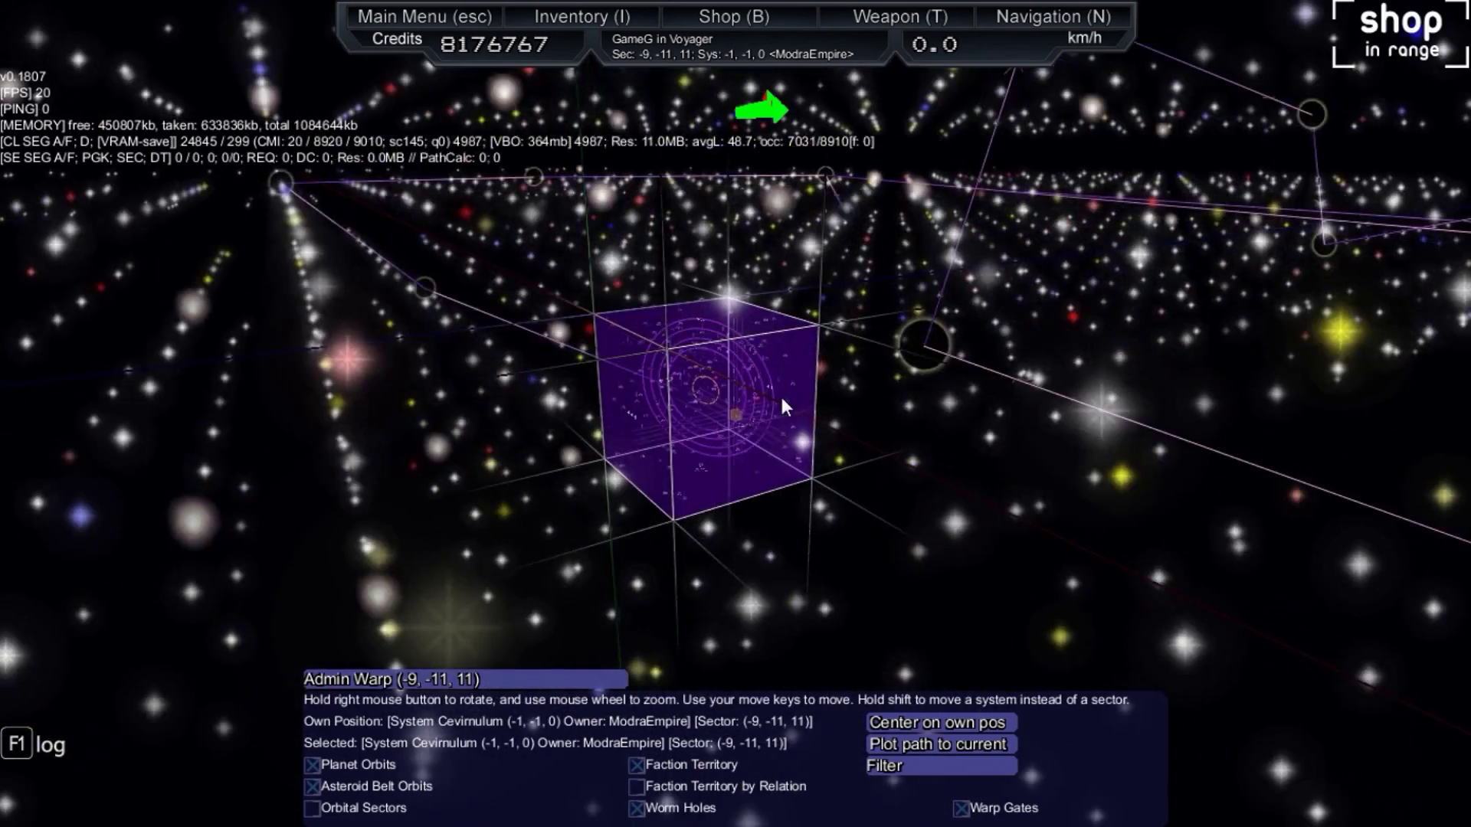
scroll(780, 393, up, 2)
scroll(778, 387, up, 1)
scroll(795, 368, down, 1)
scroll(796, 363, up, 1)
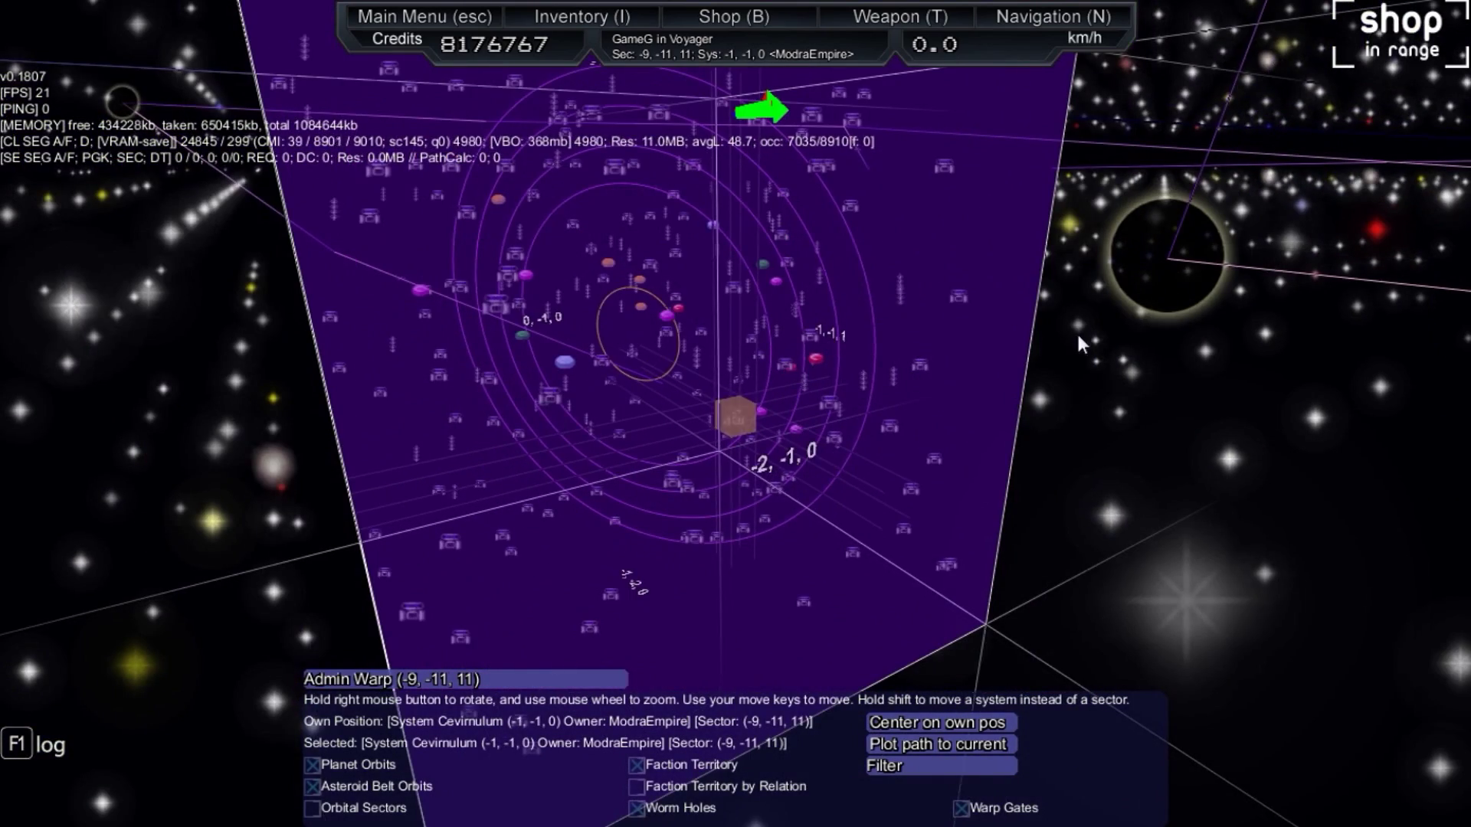
scroll(1076, 331, down, 2)
scroll(1073, 330, down, 2)
scroll(1073, 325, down, 1)
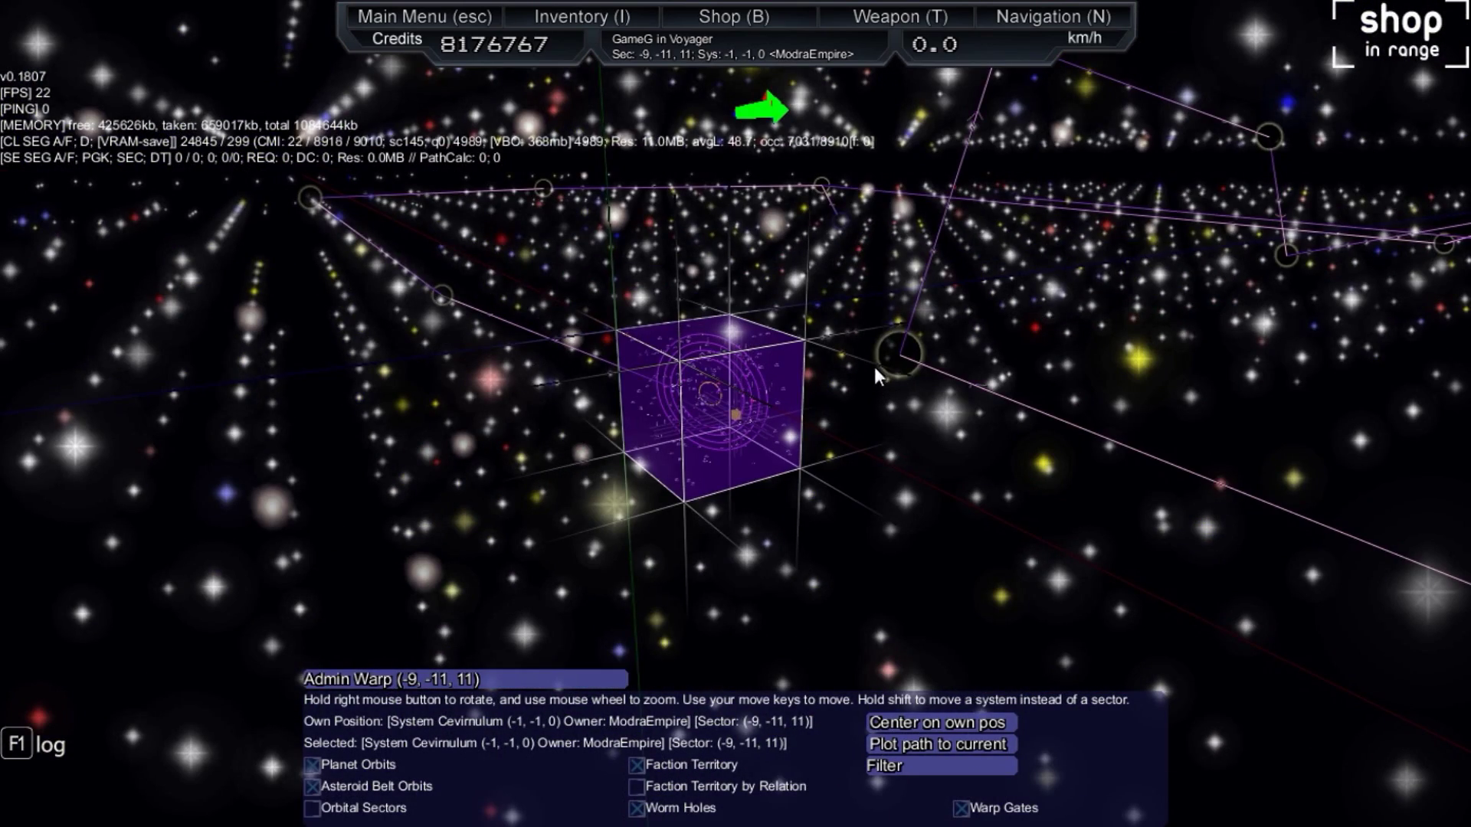
scroll(895, 363, down, 2)
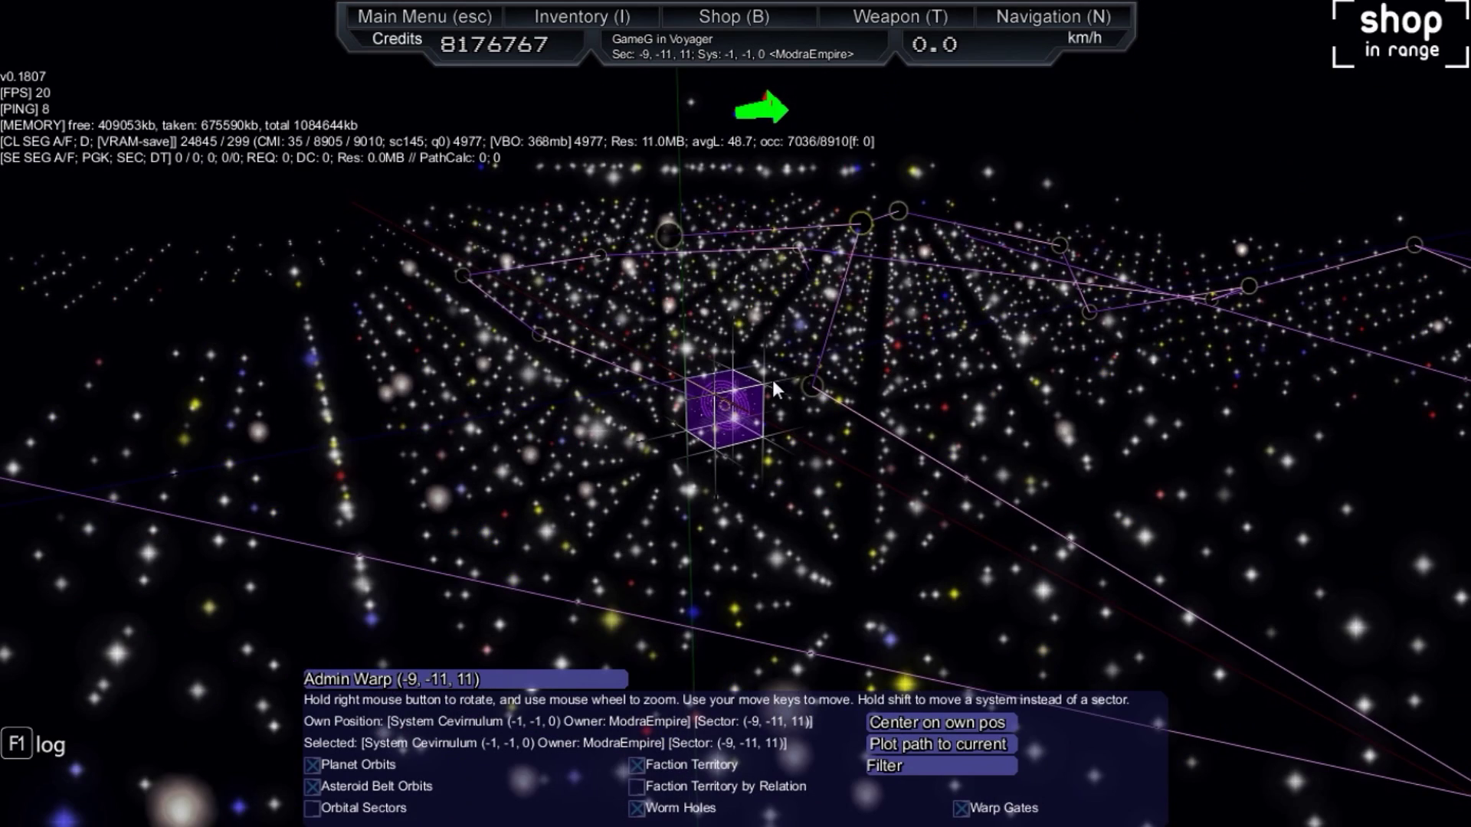
scroll(767, 384, up, 1)
scroll(765, 381, up, 1)
scroll(818, 351, up, 1)
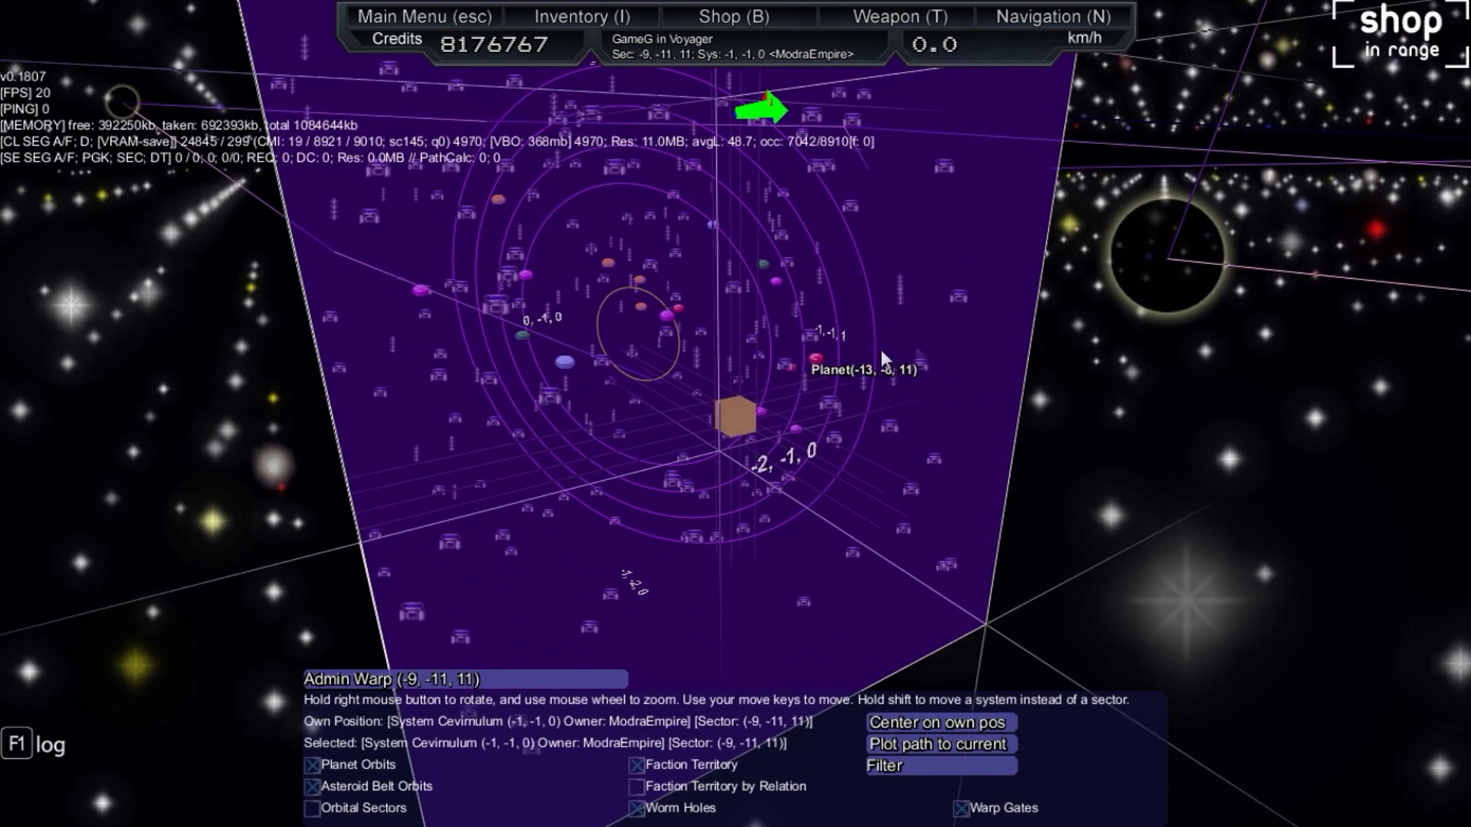
scroll(987, 517, down, 1)
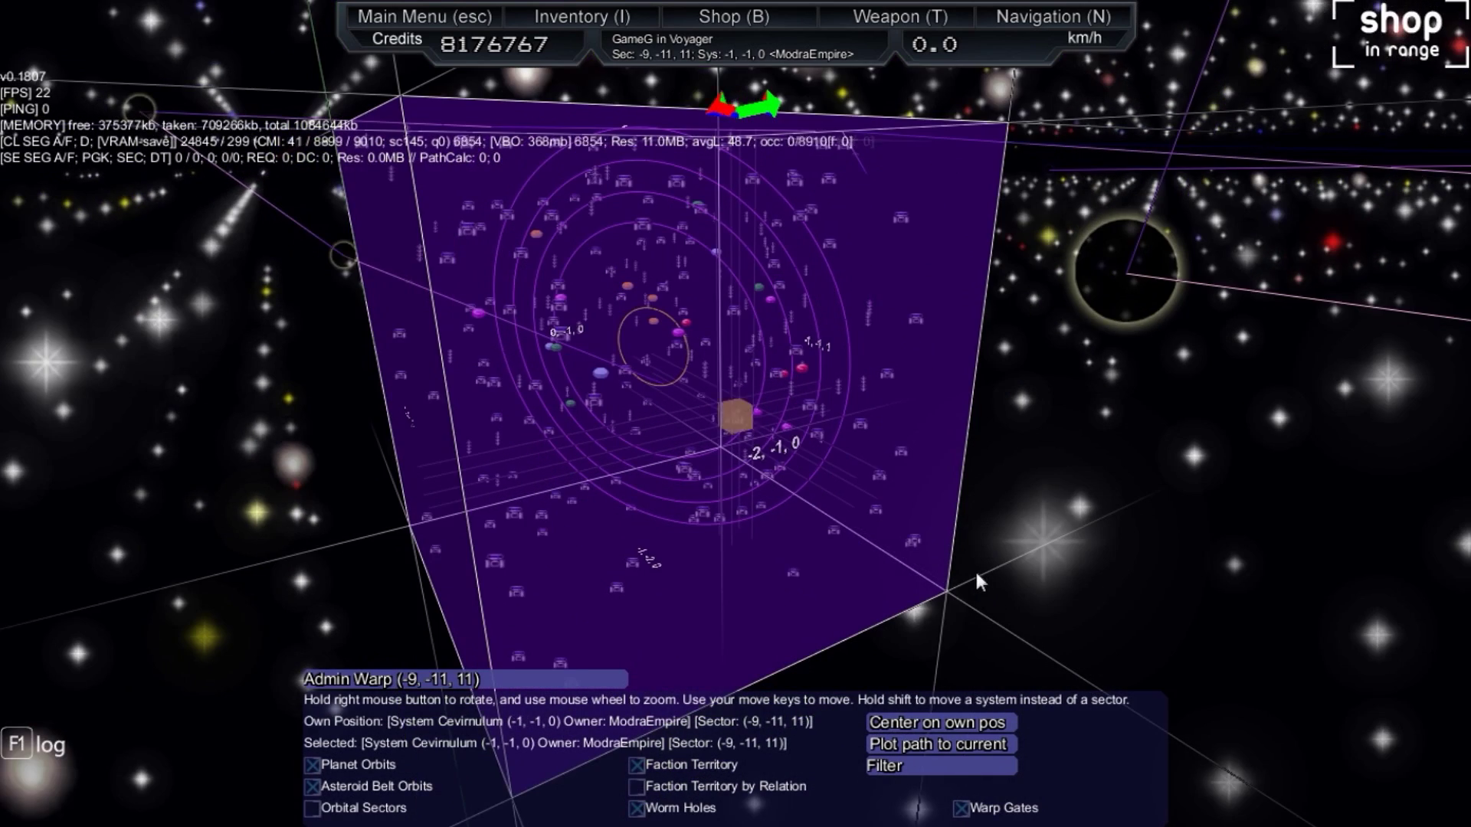
key(n)
Step: Steer the ship past the station hull and accelerate away into open space
key(w)
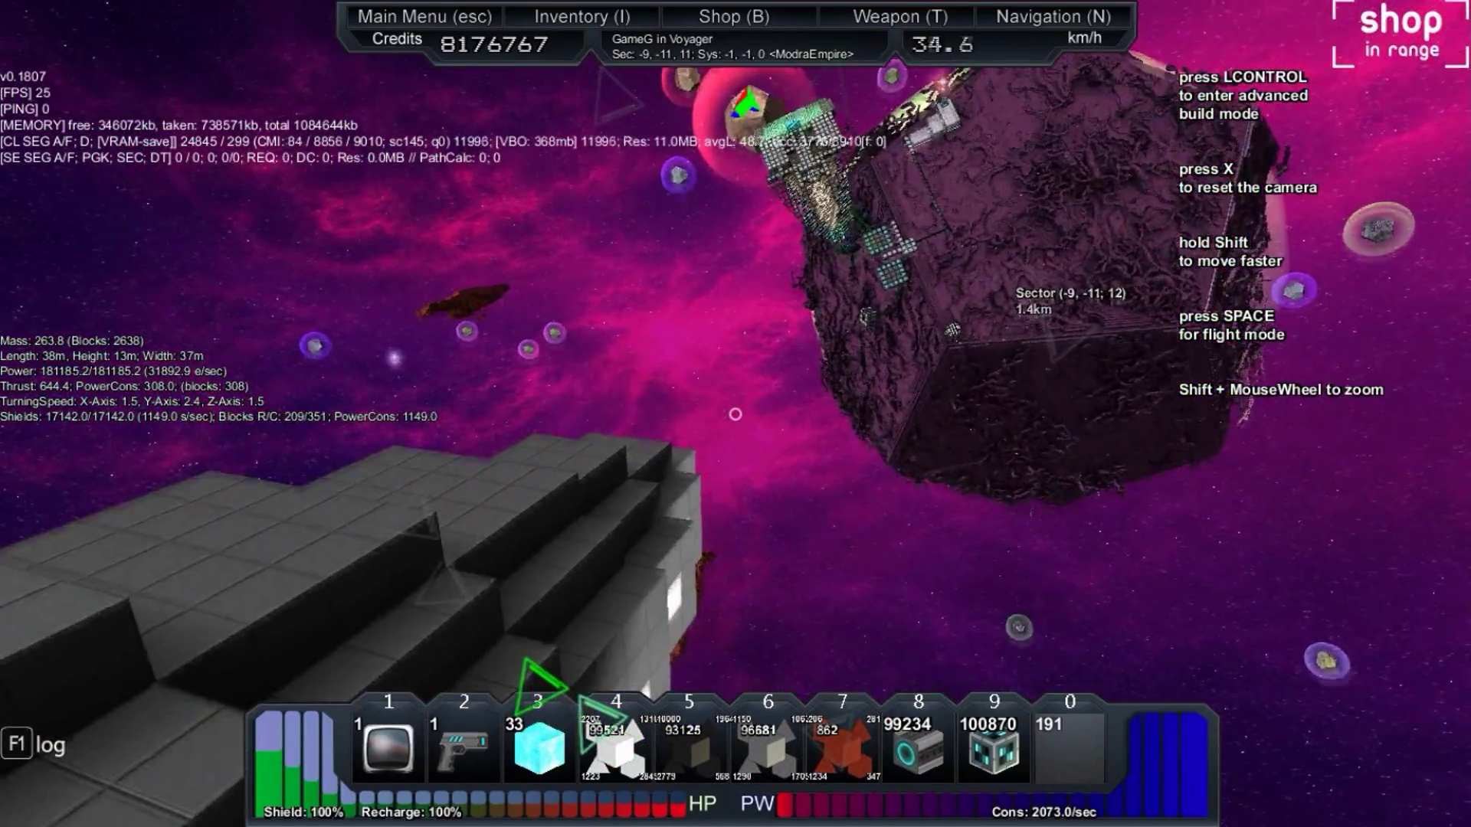
key(j)
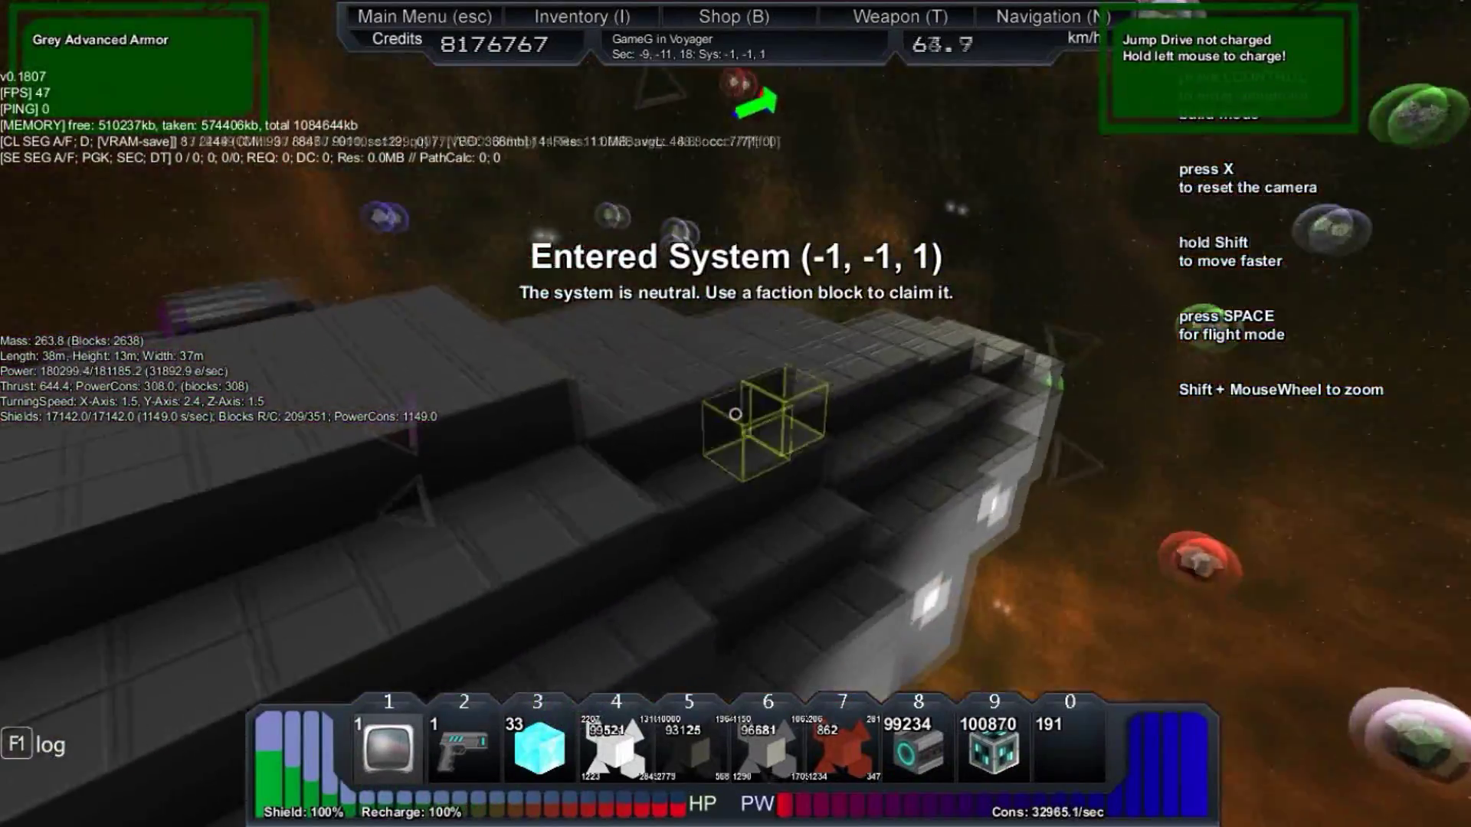
key(w)
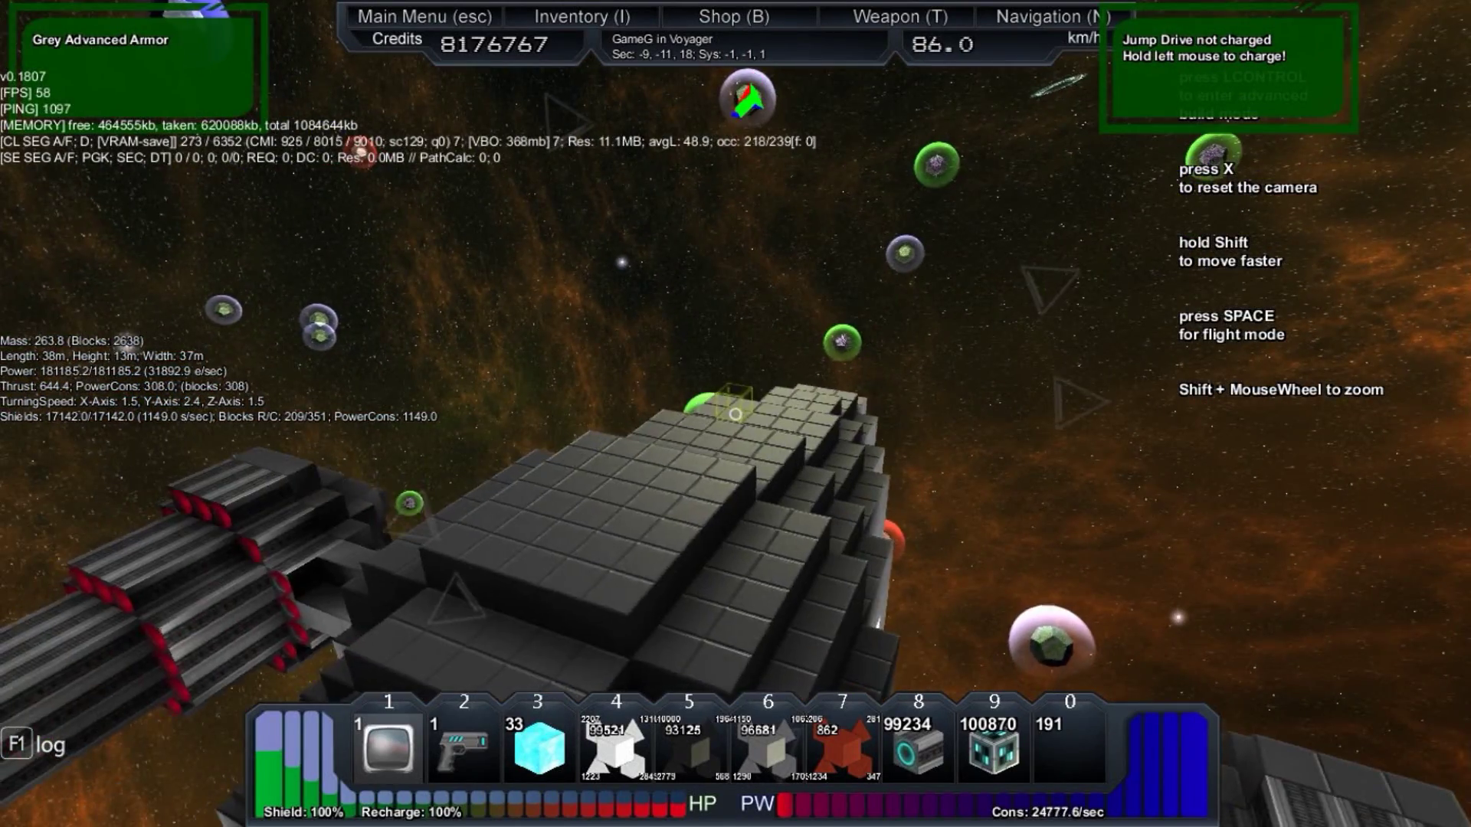
key(x)
key(w)
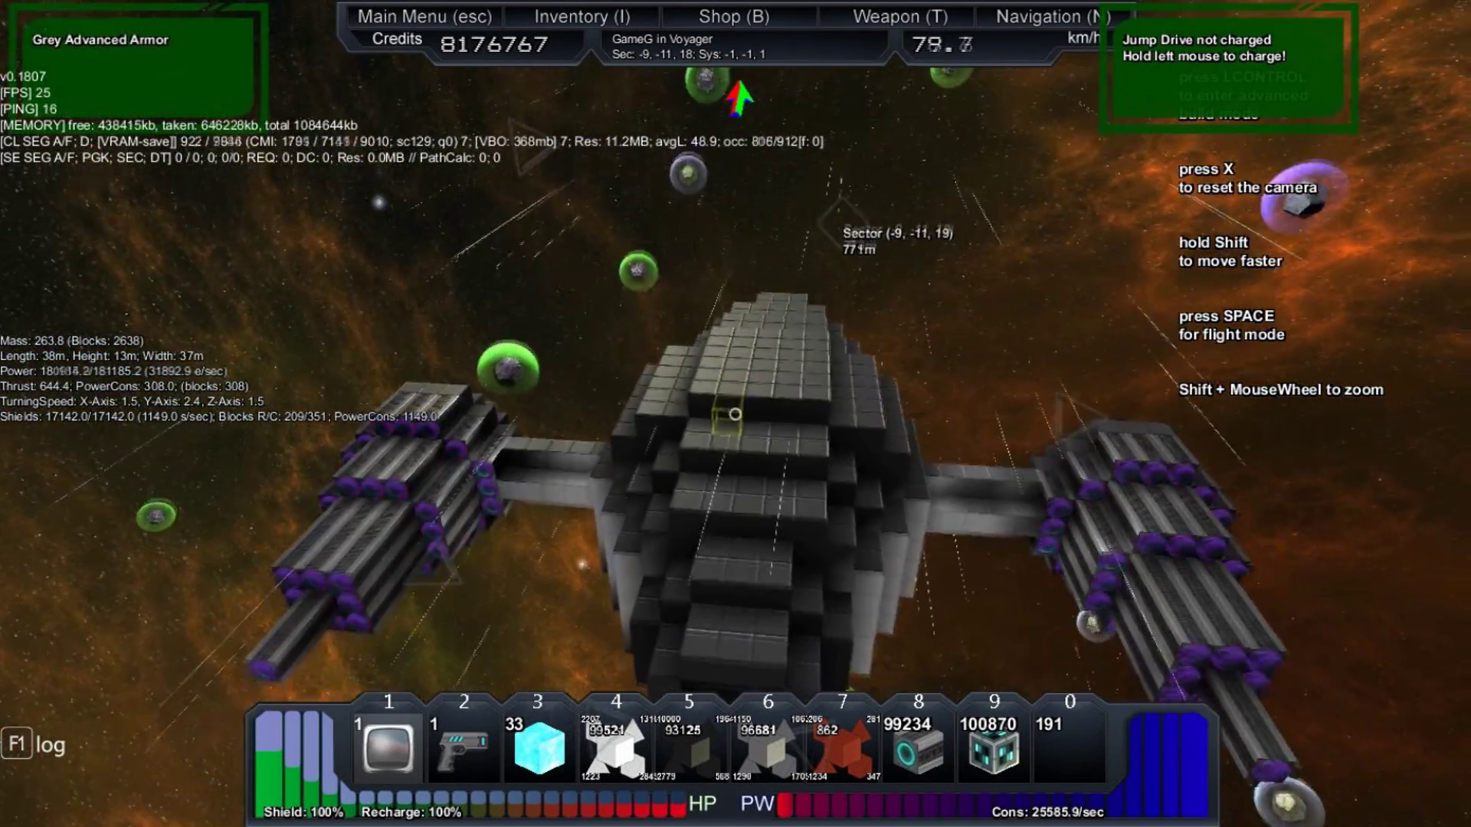
key(w)
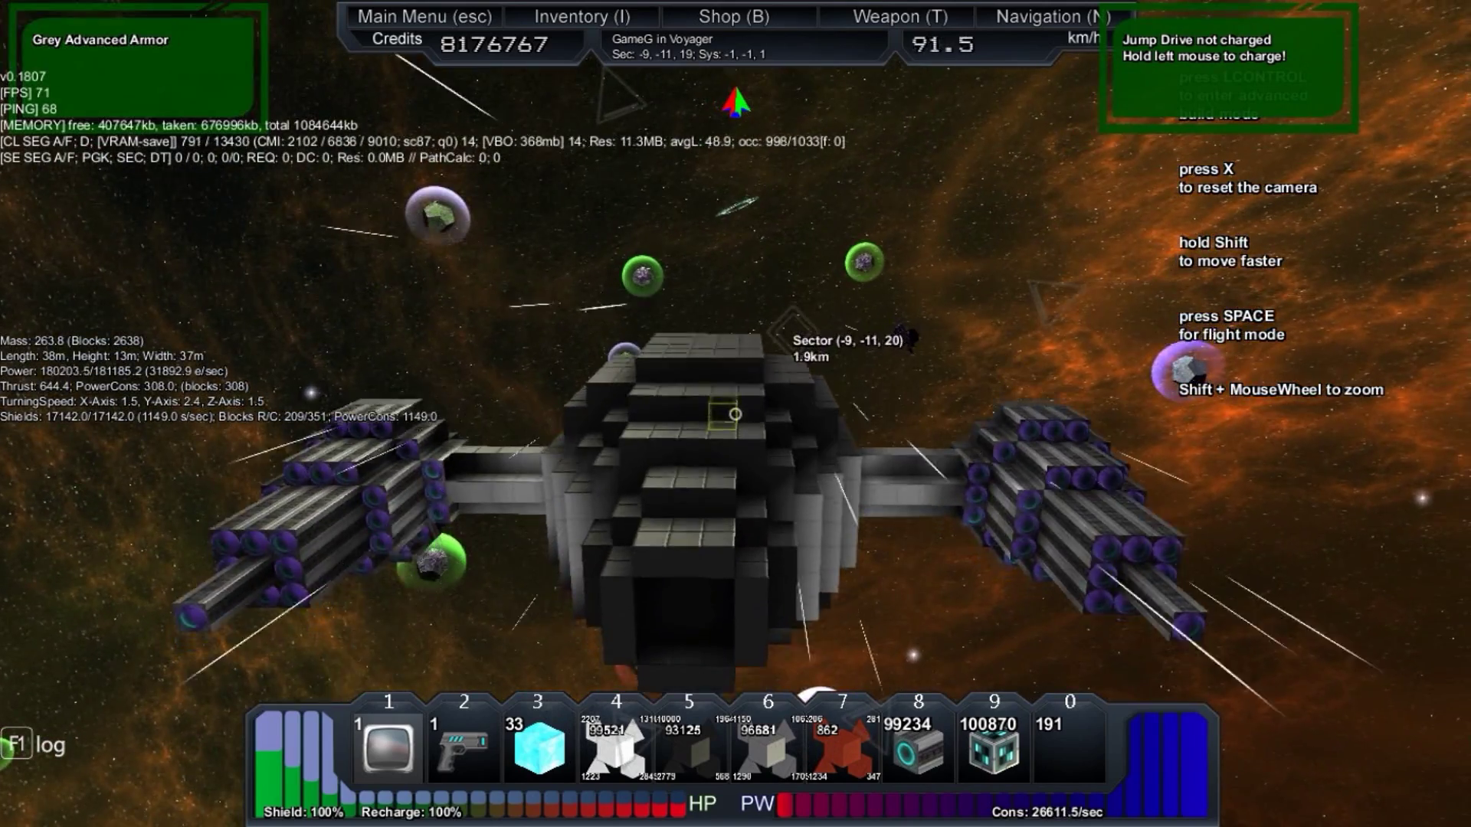
key(w)
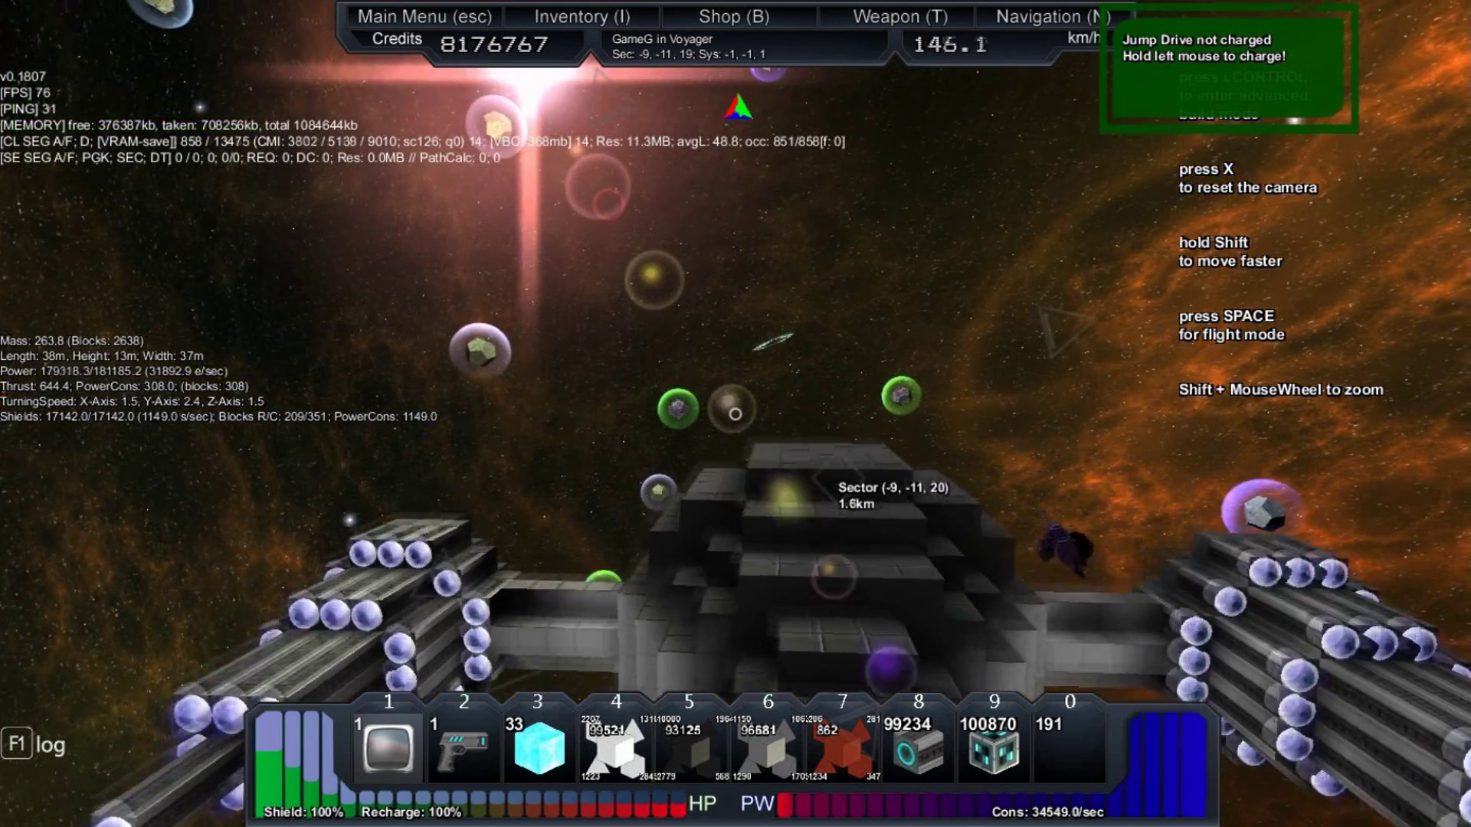
Step: Charge the jump drive and warp into neutral system (-1, 2, 3)
click(736, 413)
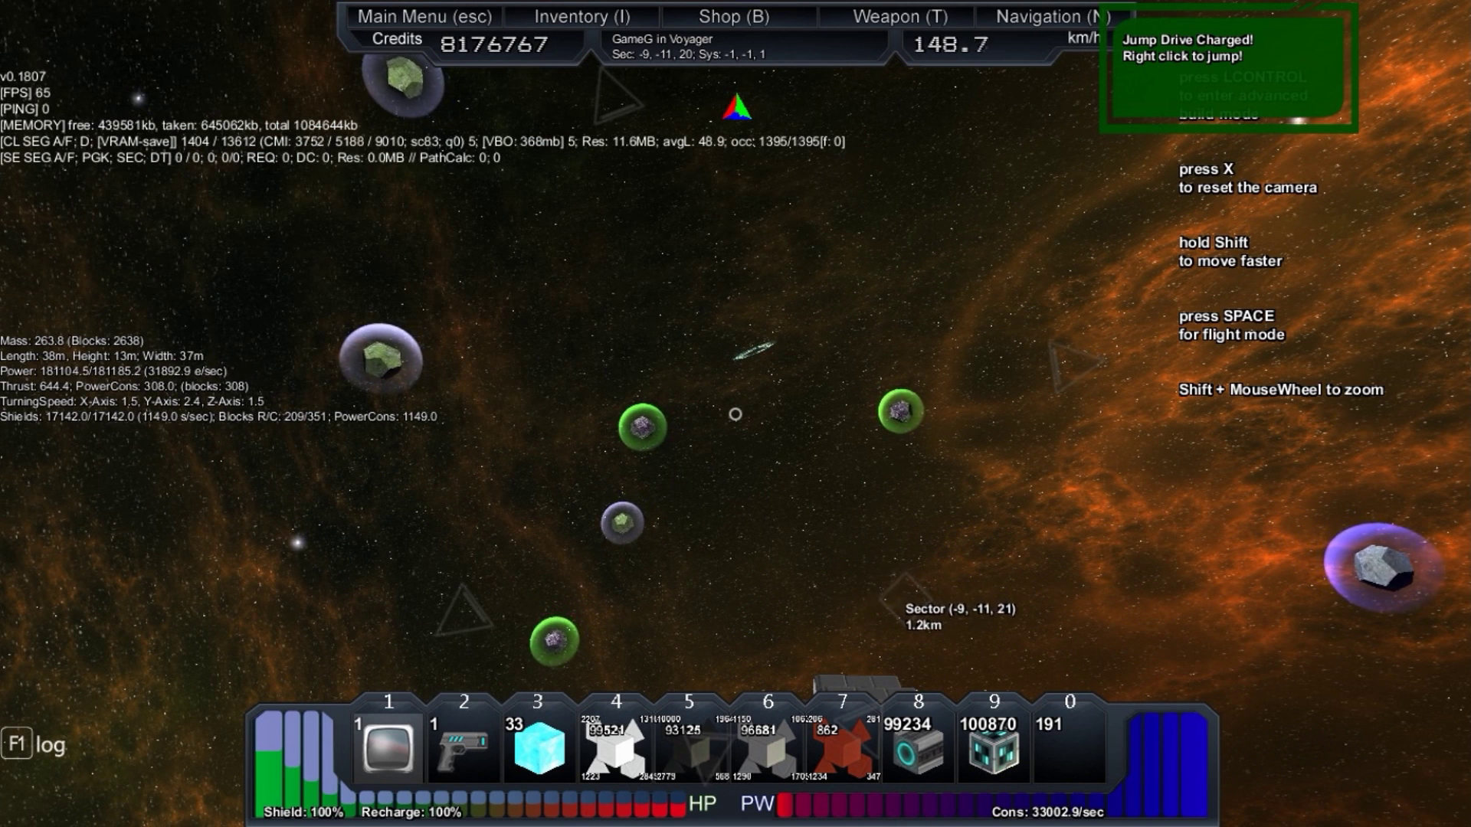
right_click(735, 414)
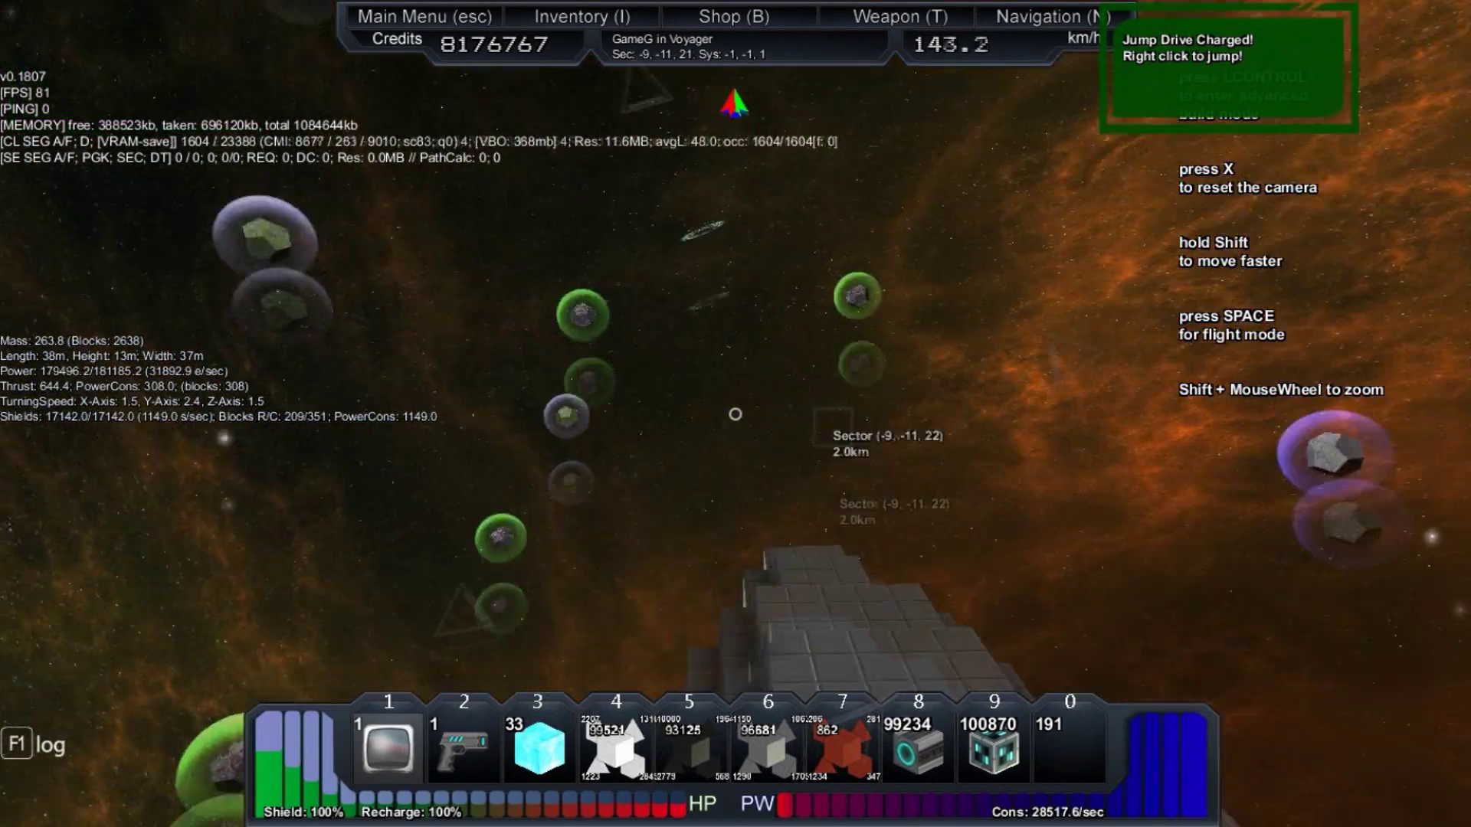
key(x)
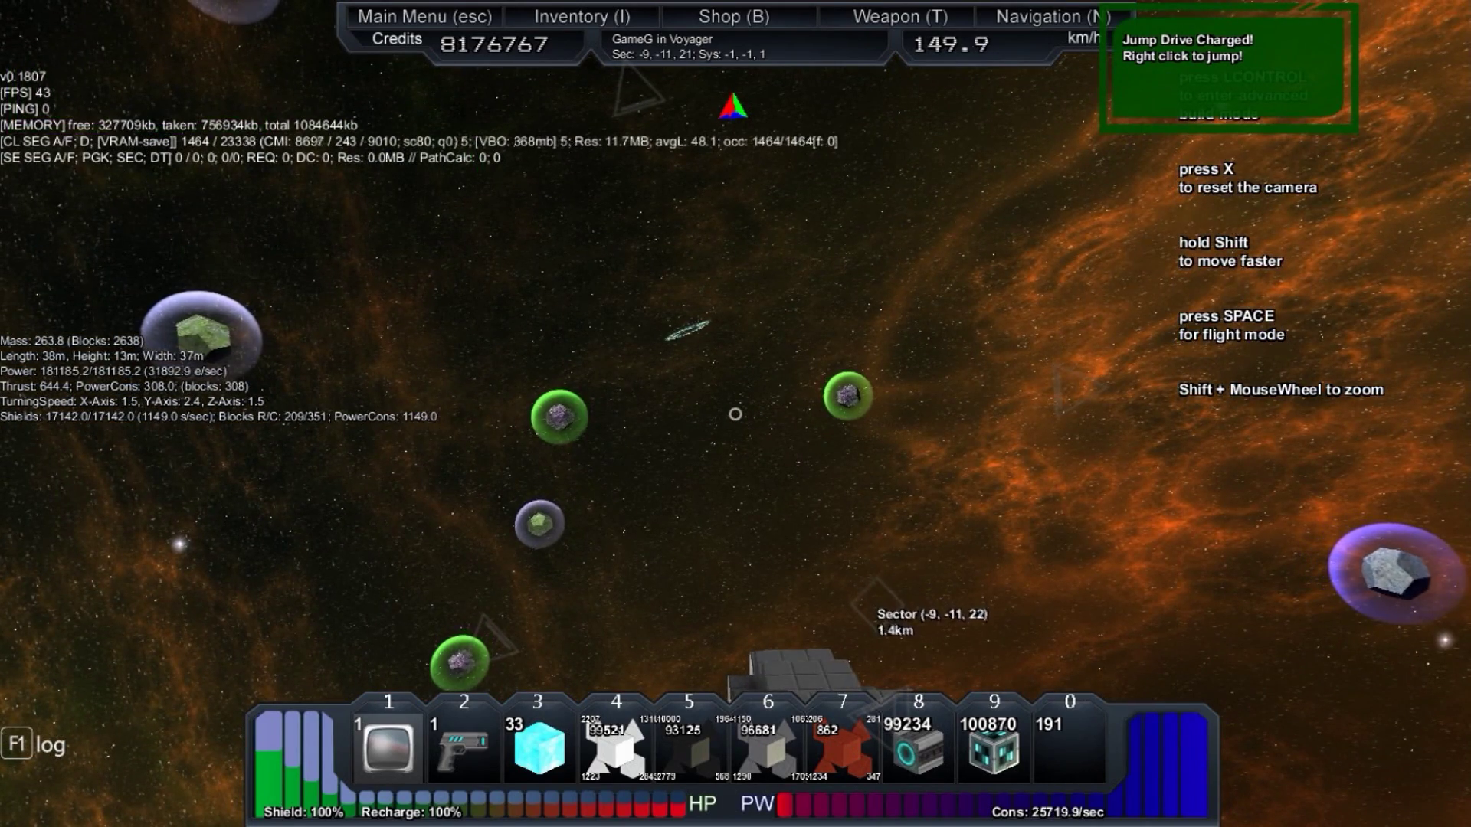
right_click(736, 414)
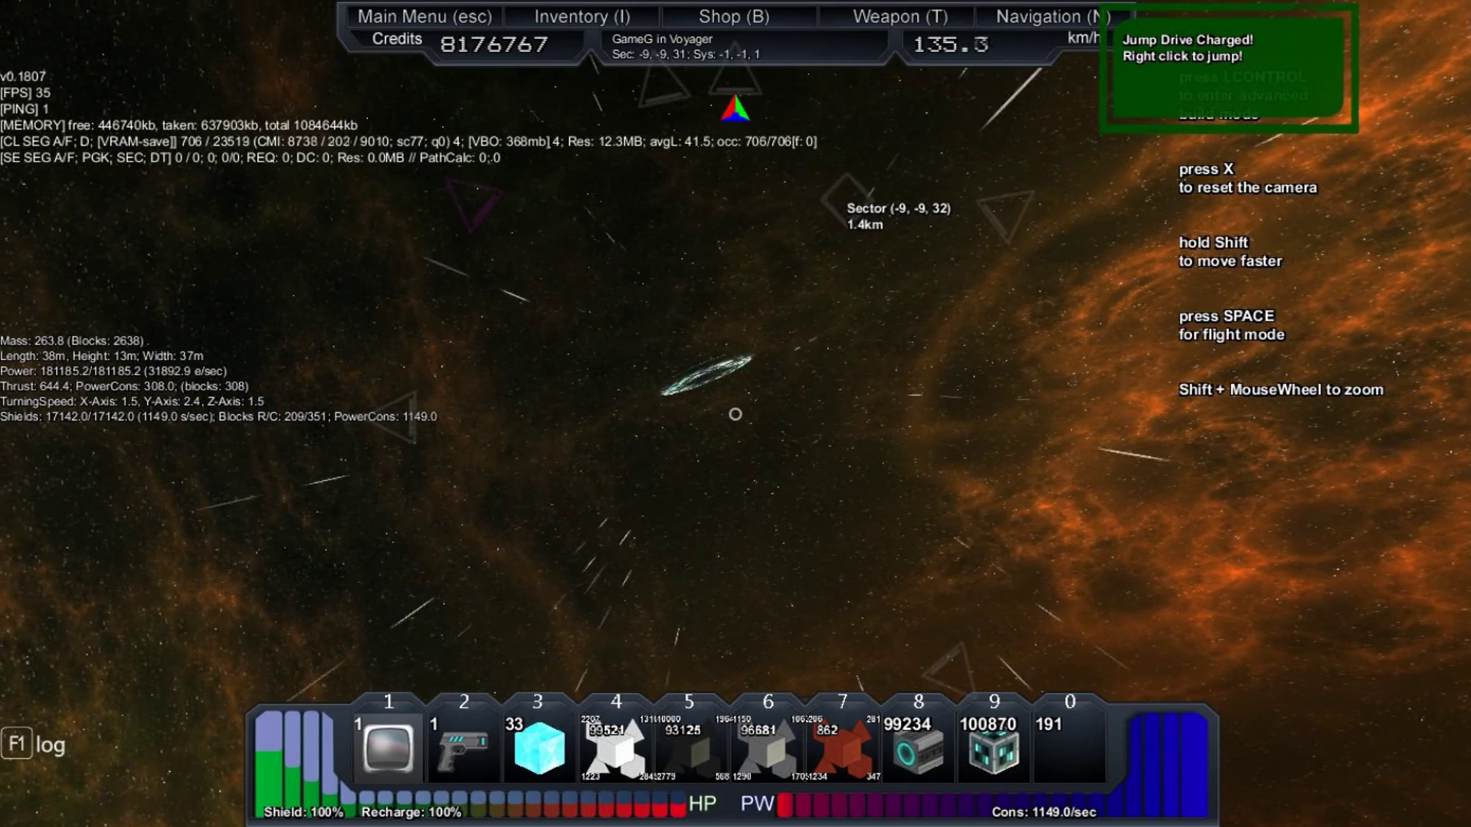
key(w)
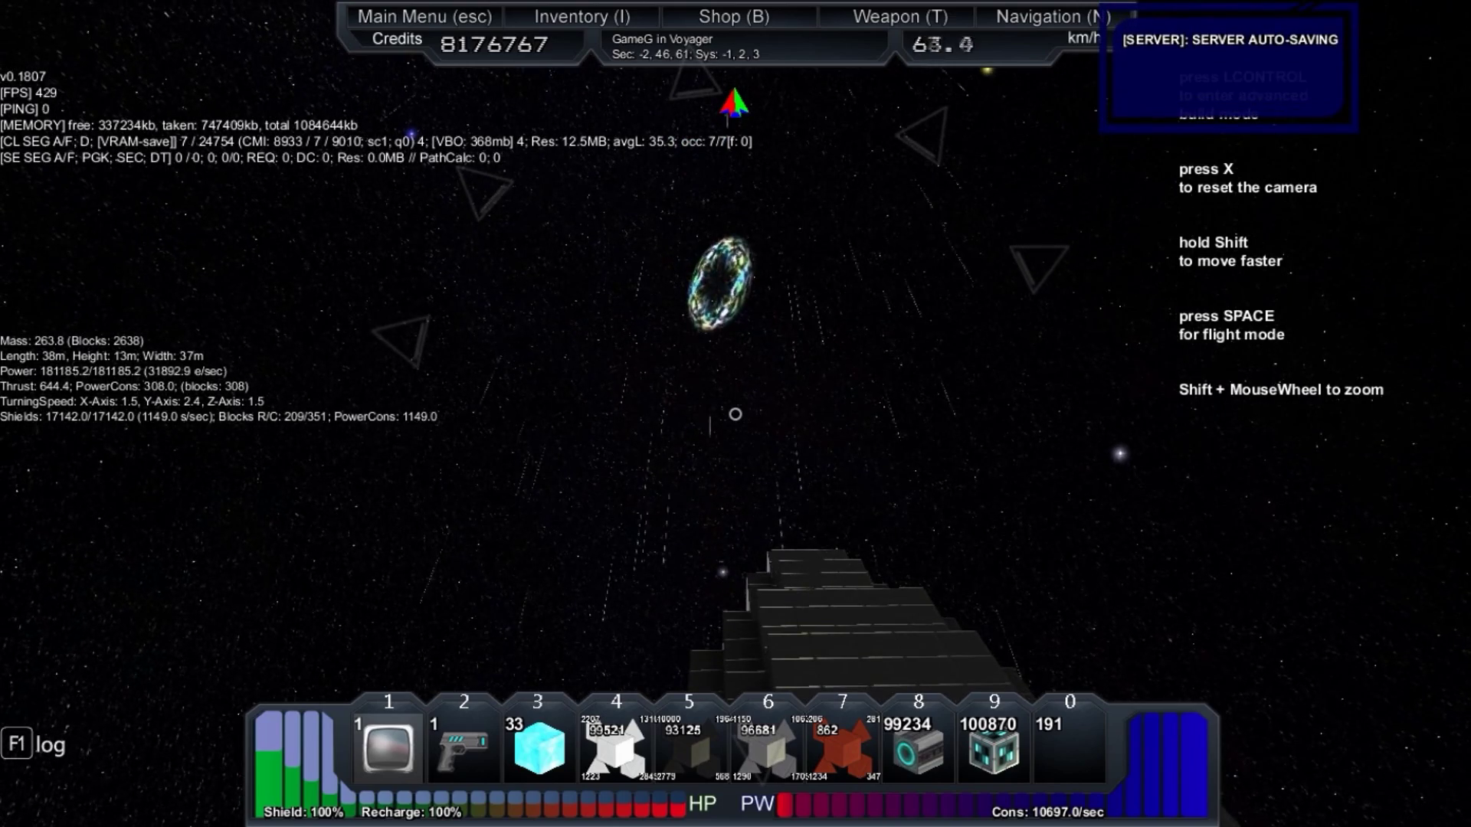
Step: Check the galaxy map for the ship's position in system Aribinx, sector (-2, 46, 62)
key(n)
scroll(834, 540, up, 3)
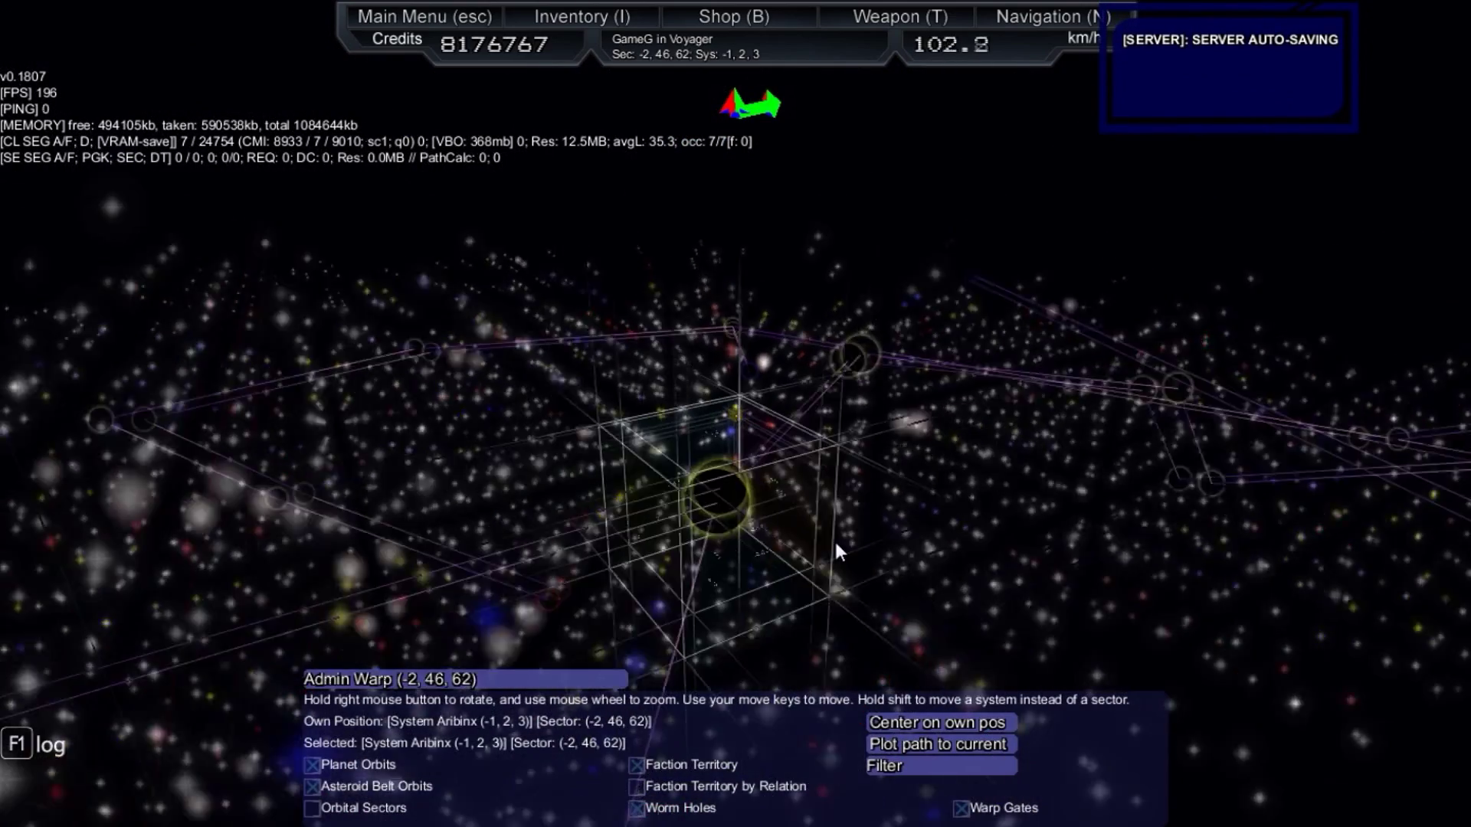
scroll(836, 551, down, 3)
scroll(836, 548, down, 3)
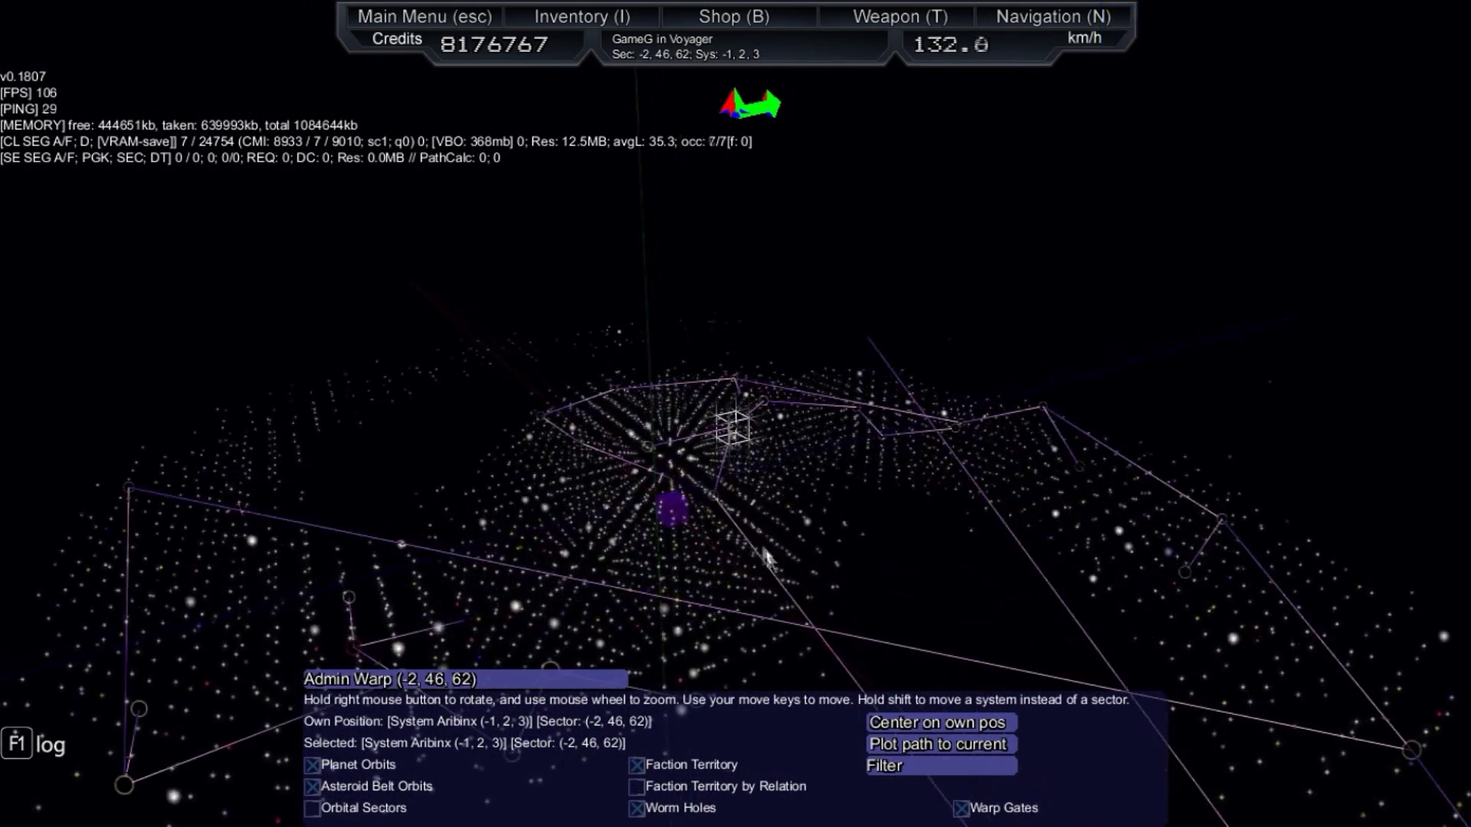
scroll(781, 537, up, 2)
scroll(804, 558, up, 3)
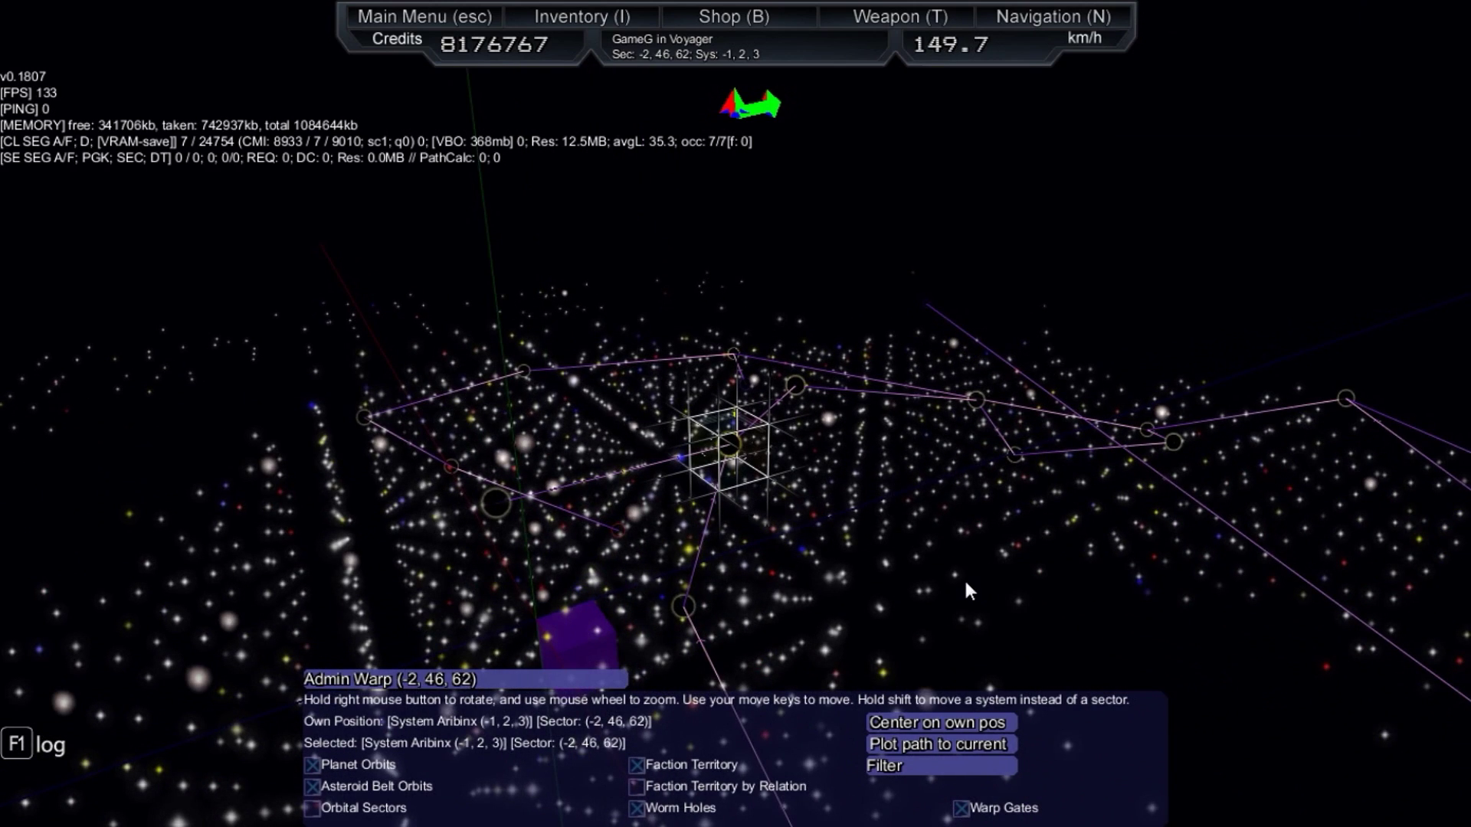
Step: Tilt the Aribinx galaxy map to an edge-on view, then return to flying
mouse_move(966, 583)
mouse_down()
mouse_move(966, 529)
mouse_move(920, 528)
mouse_move(919, 460)
mouse_move(805, 436)
mouse_move(965, 588)
mouse_up()
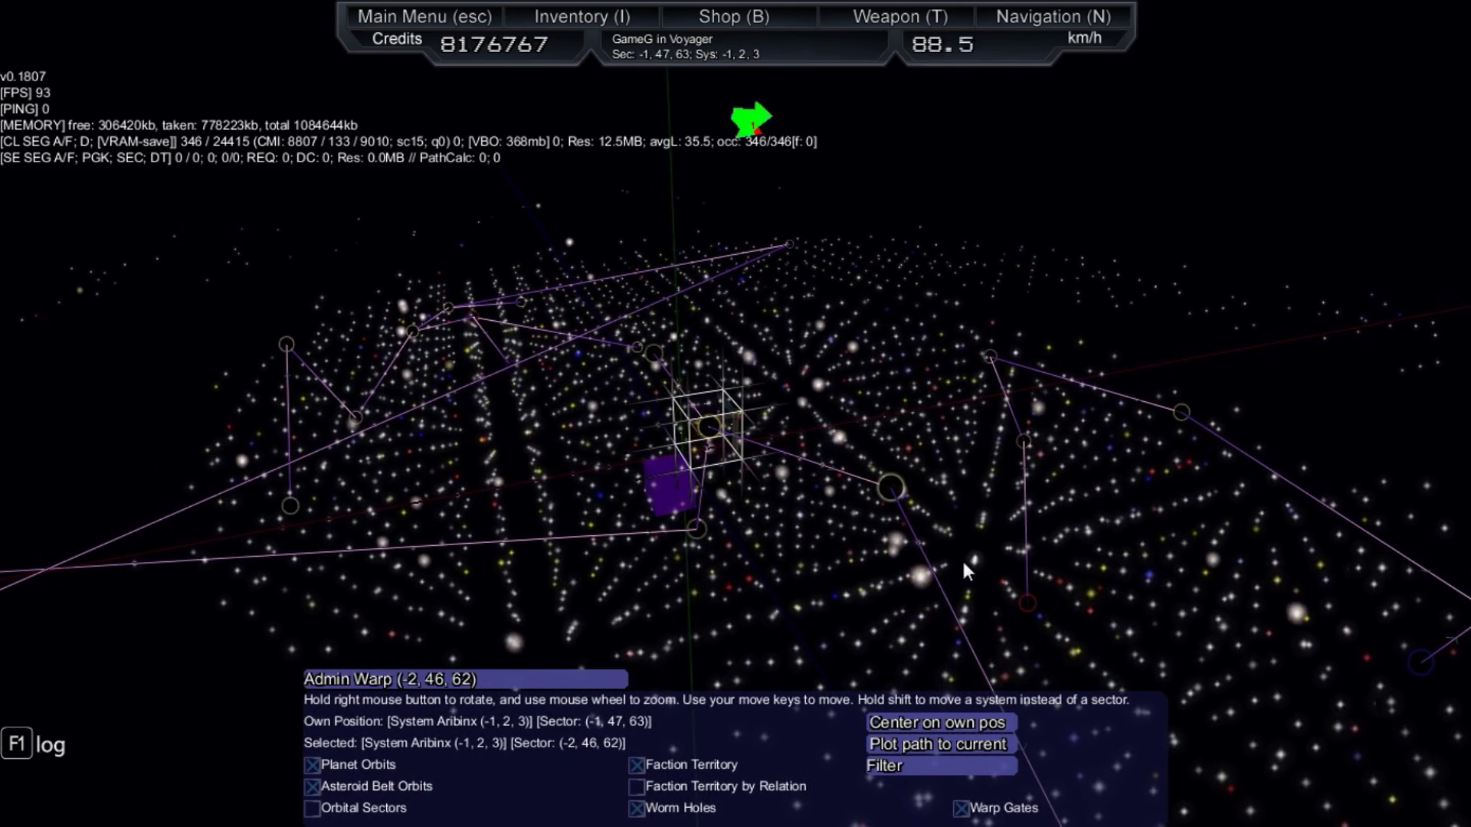
key(n)
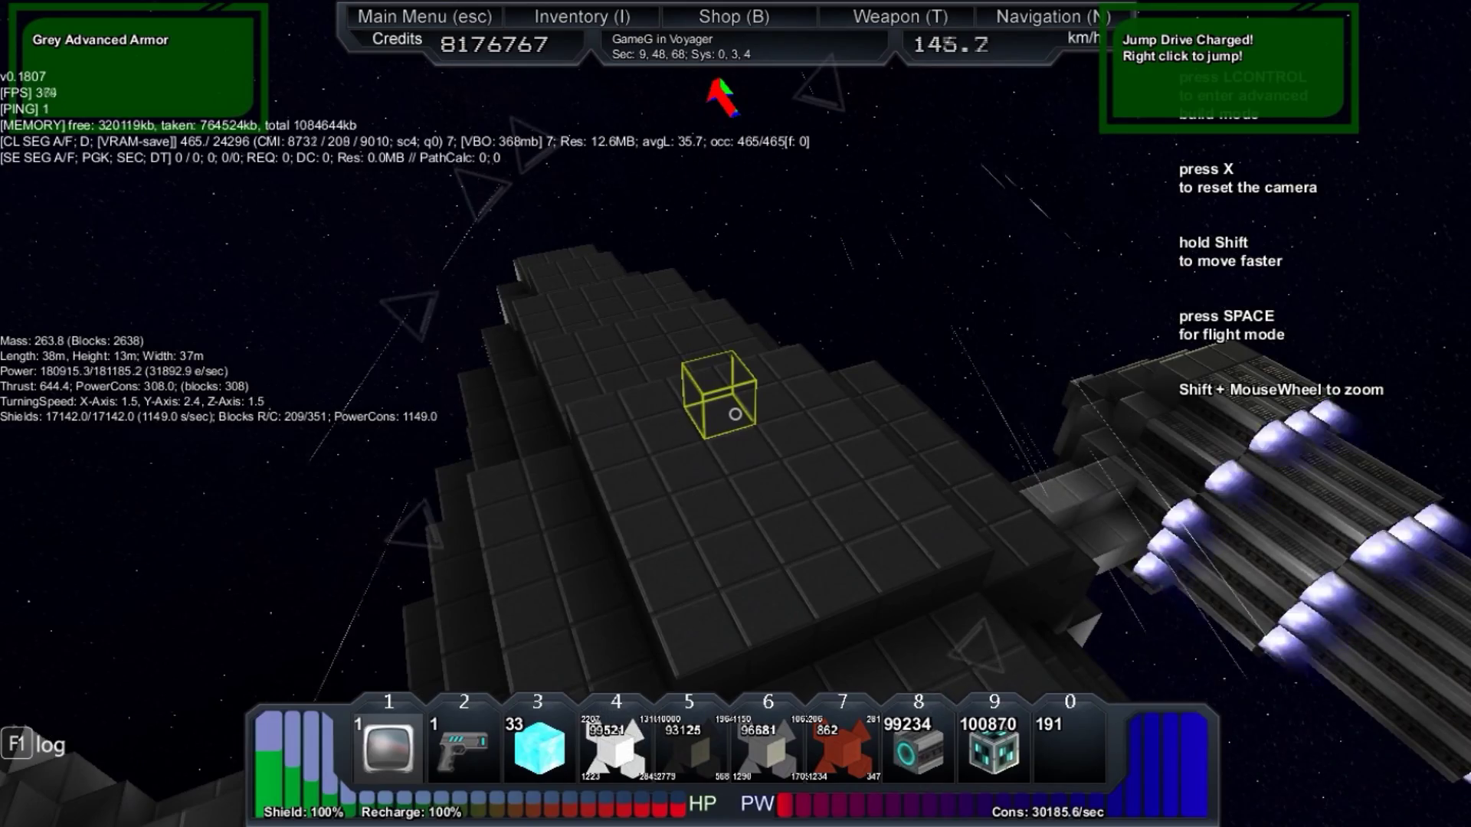
Step: Fire the jump drive to reach sector (15, 50, 73) in the Void system
right_click(736, 414)
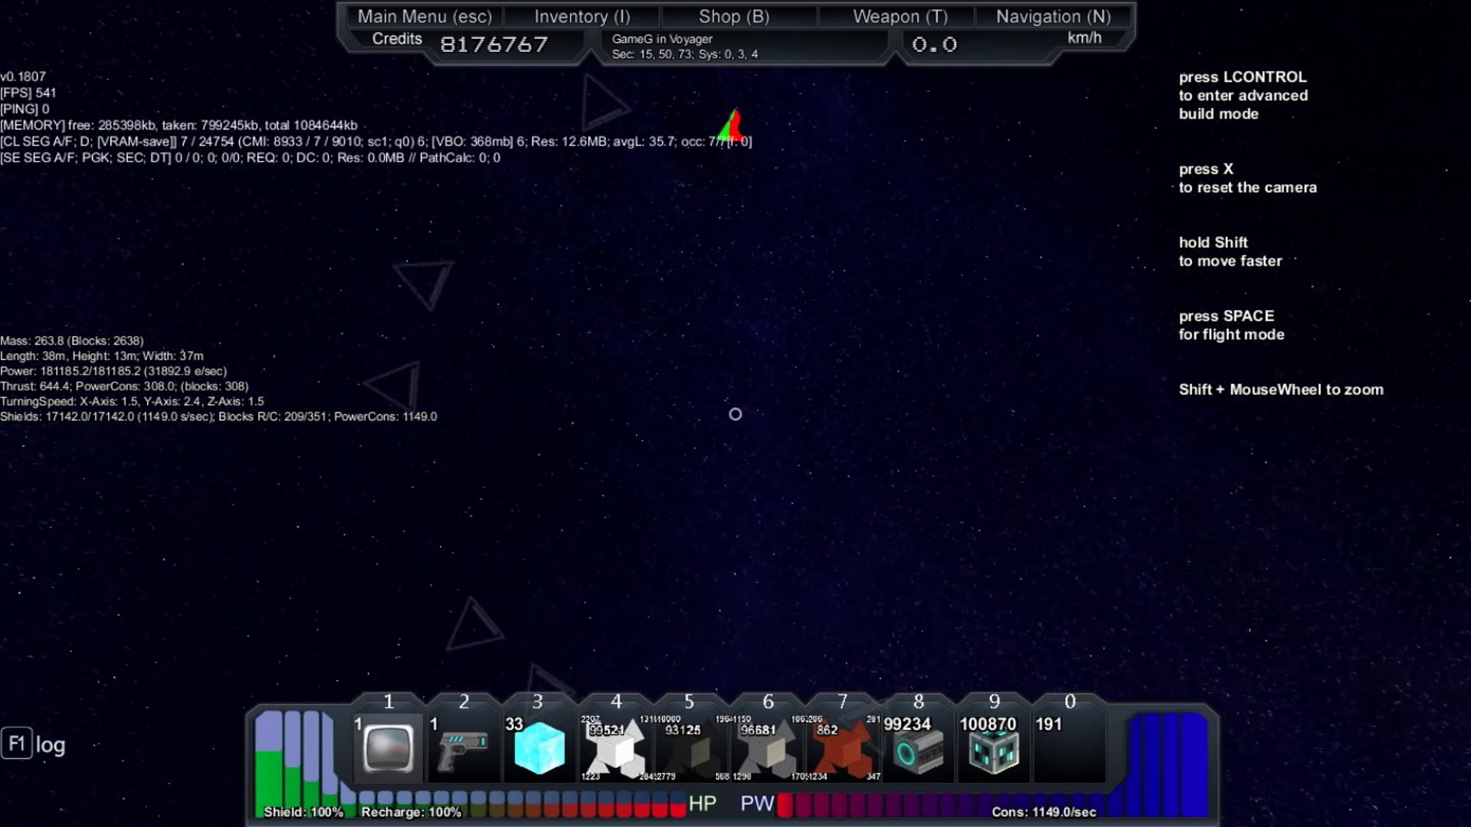
key(w)
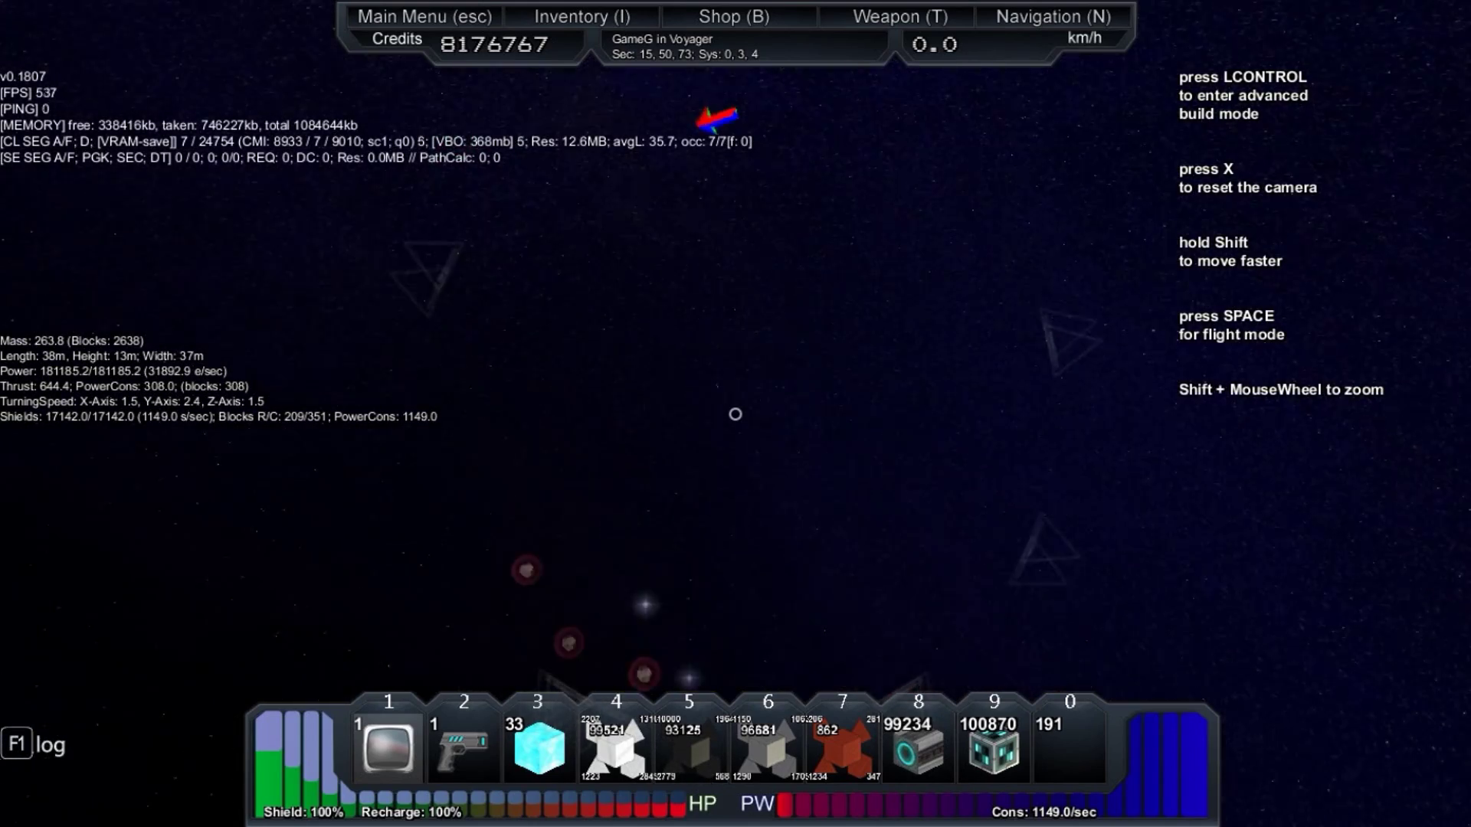
key(n)
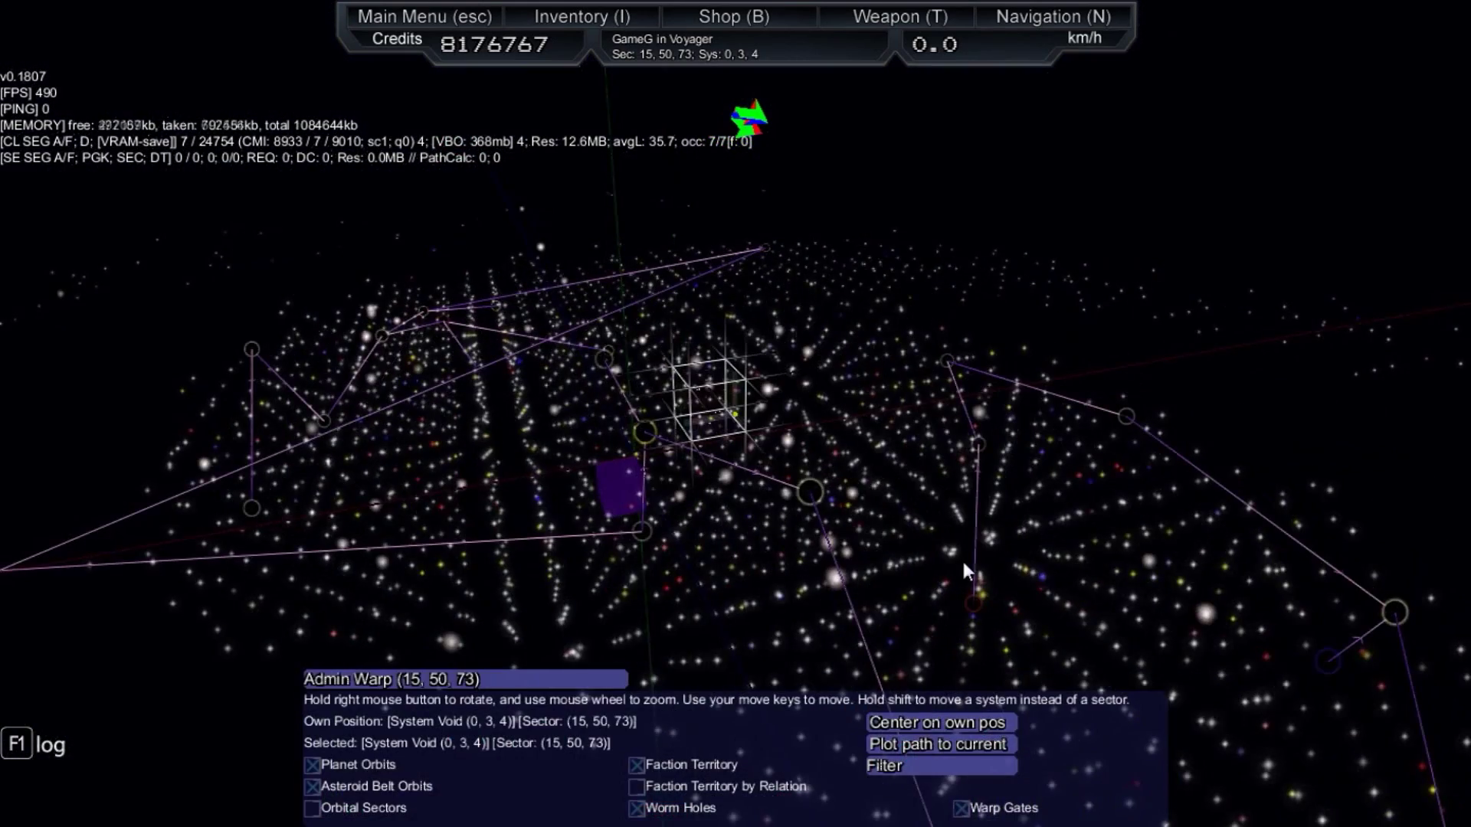
scroll(678, 540, up, 1)
scroll(612, 498, up, 1)
scroll(575, 517, up, 1)
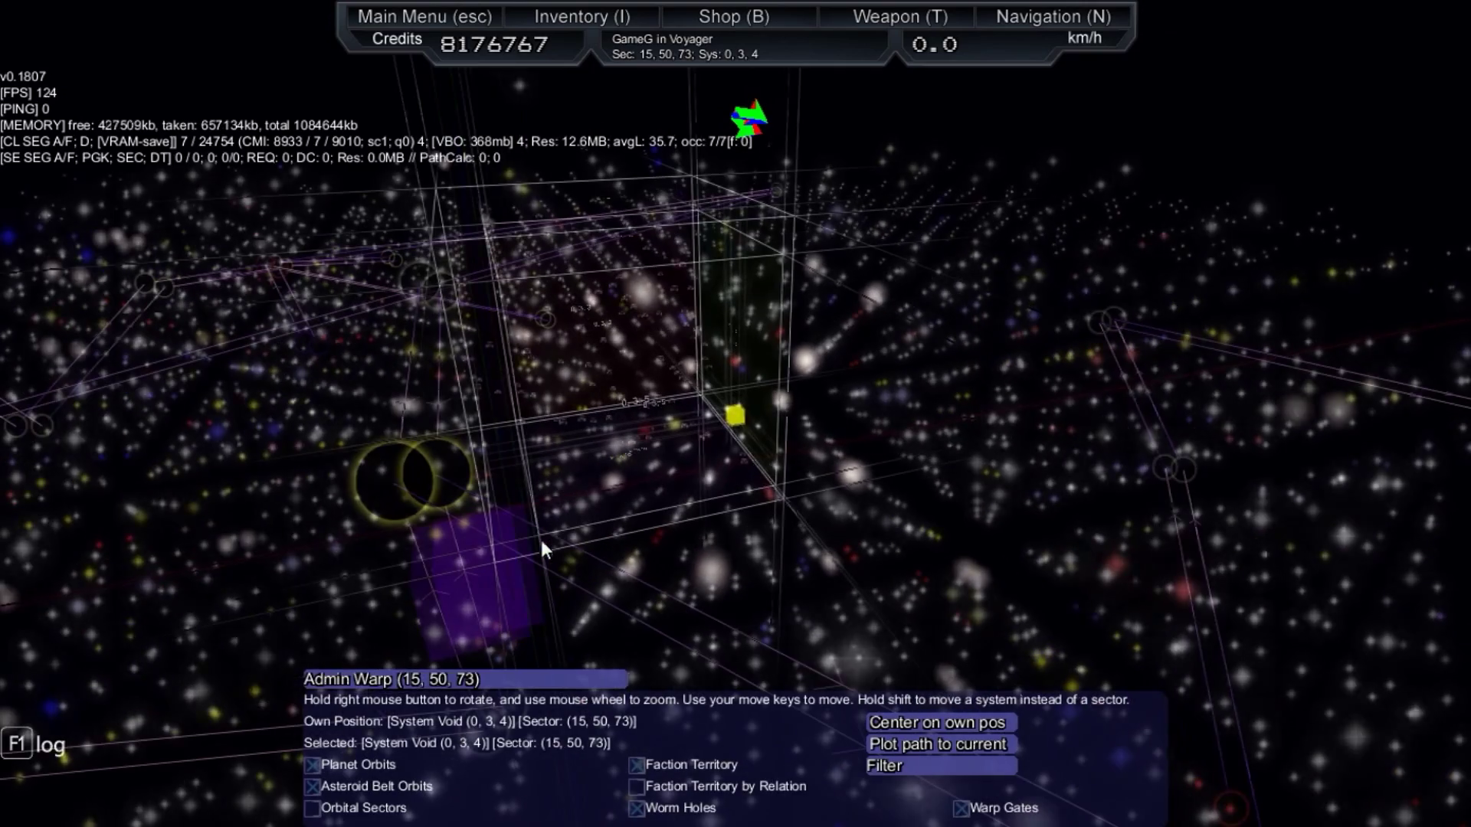
scroll(547, 538, up, 2)
scroll(555, 539, down, 2)
scroll(609, 540, down, 1)
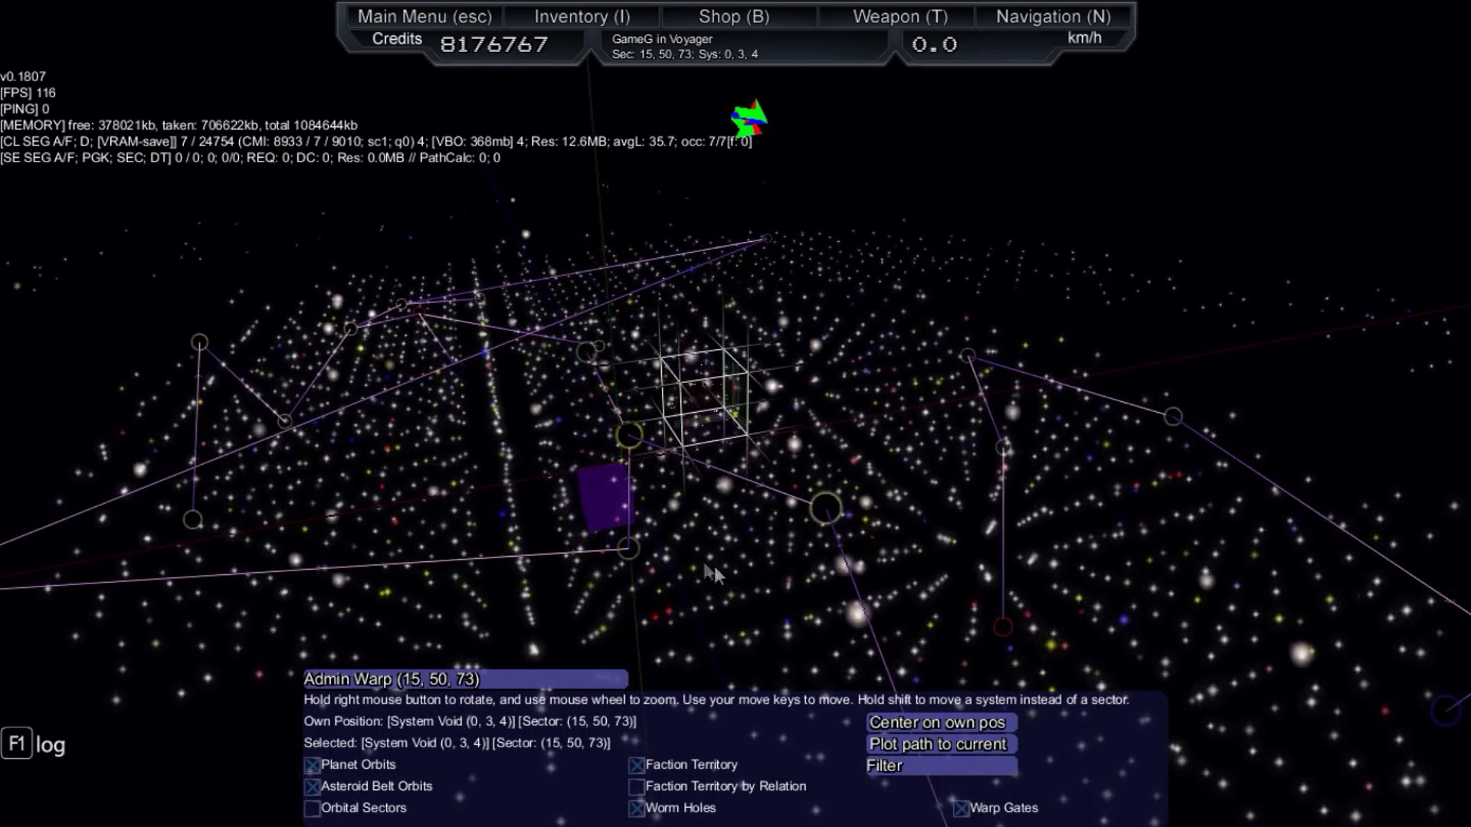
scroll(714, 567, up, 1)
scroll(707, 517, up, 1)
scroll(707, 518, up, 1)
scroll(707, 518, up, 1)
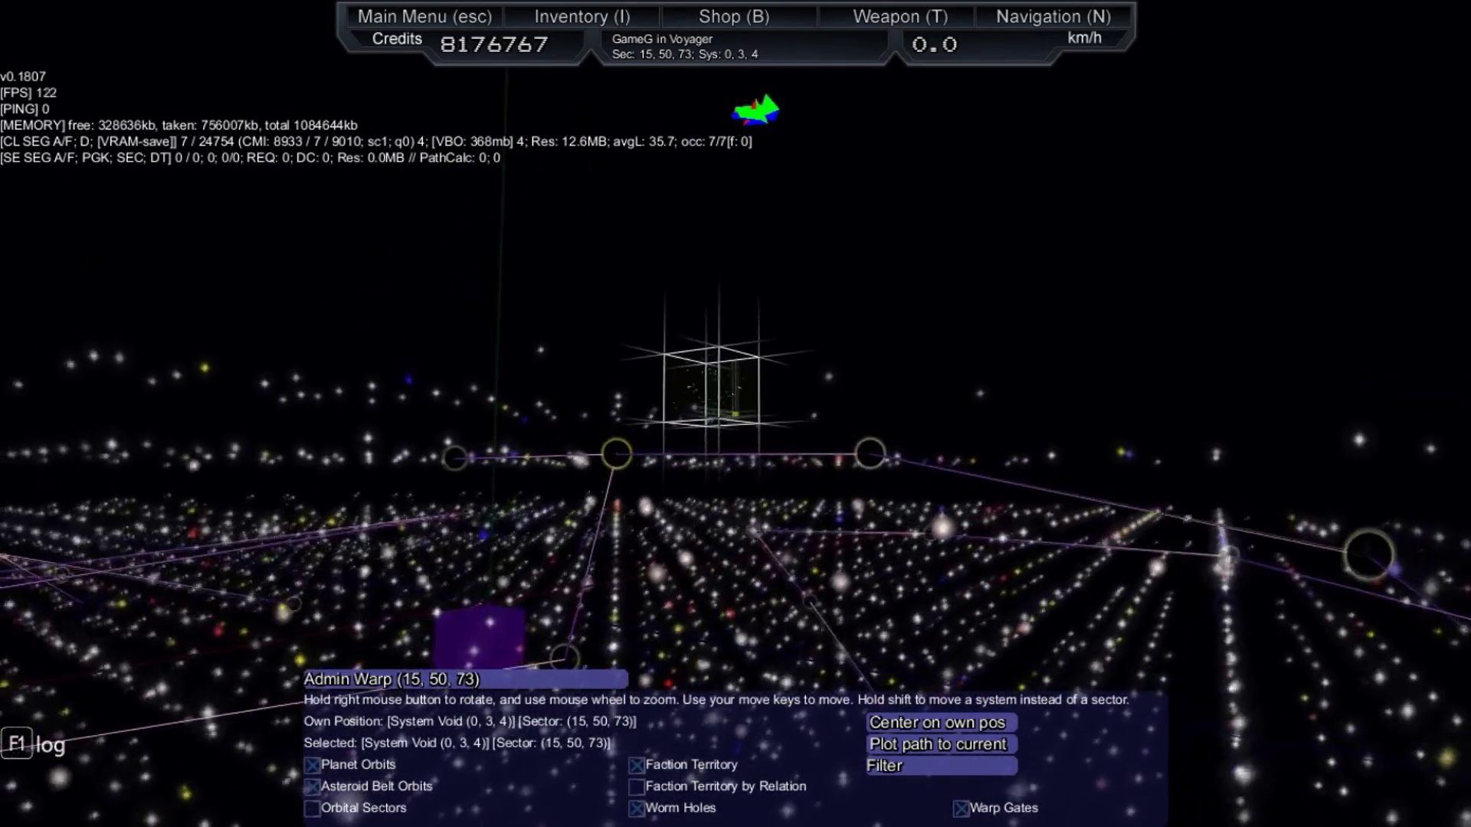
scroll(707, 518, up, 1)
drag(707, 517, 804, 517)
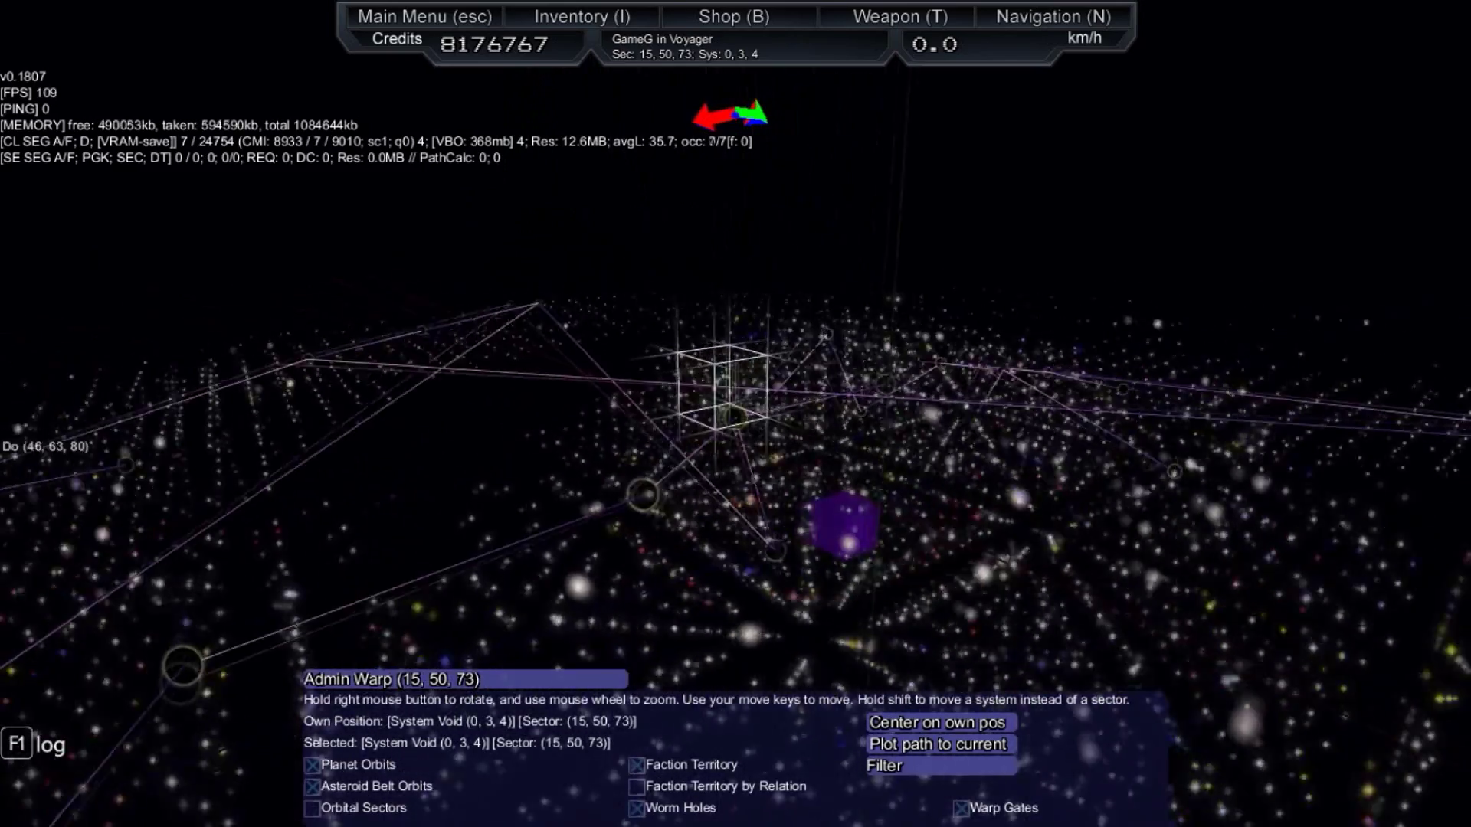
drag(735, 460, 736, 380)
scroll(736, 459, up, 2)
drag(736, 461, 736, 482)
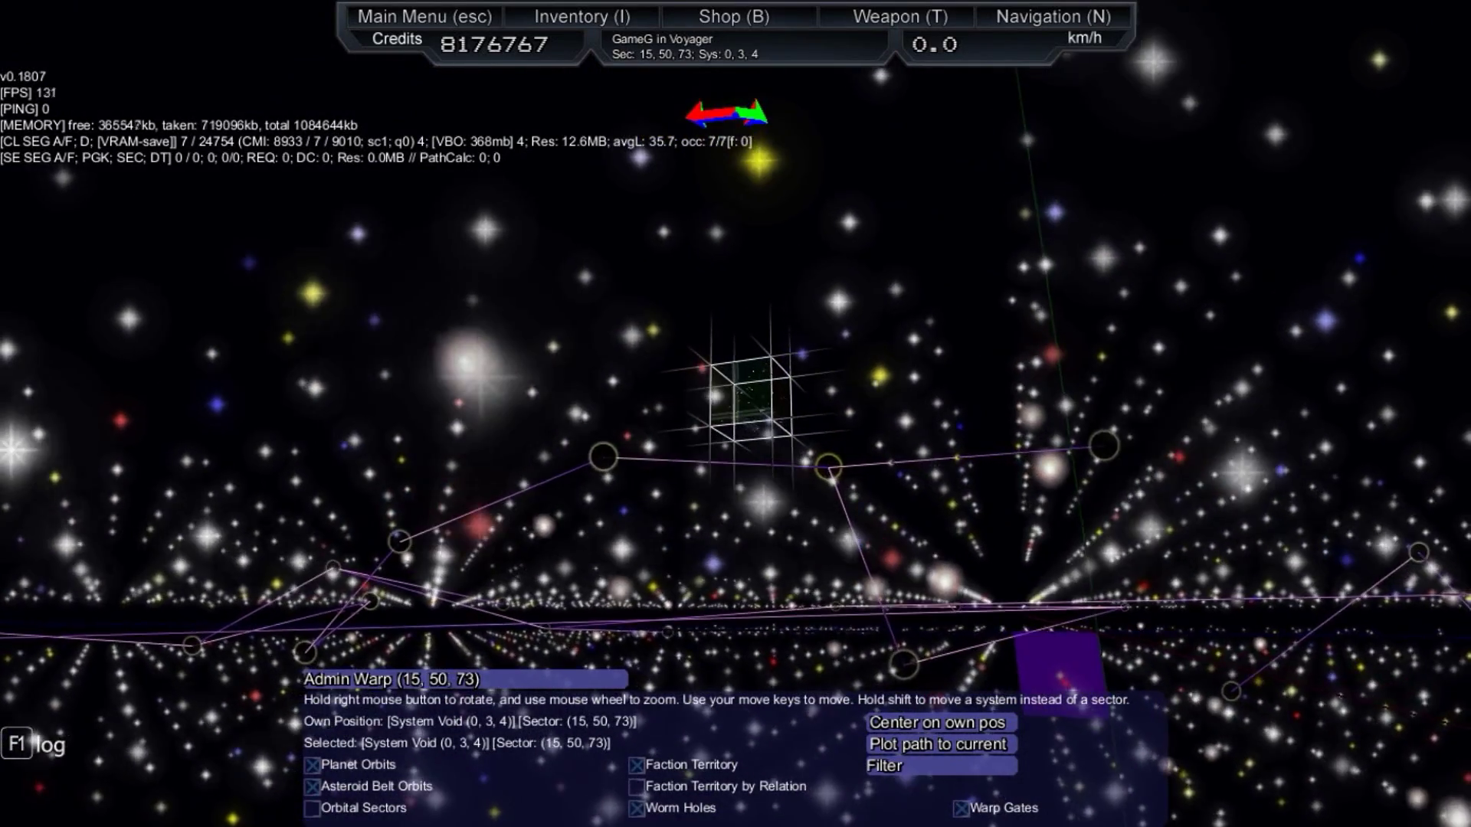
drag(750, 380, 751, 450)
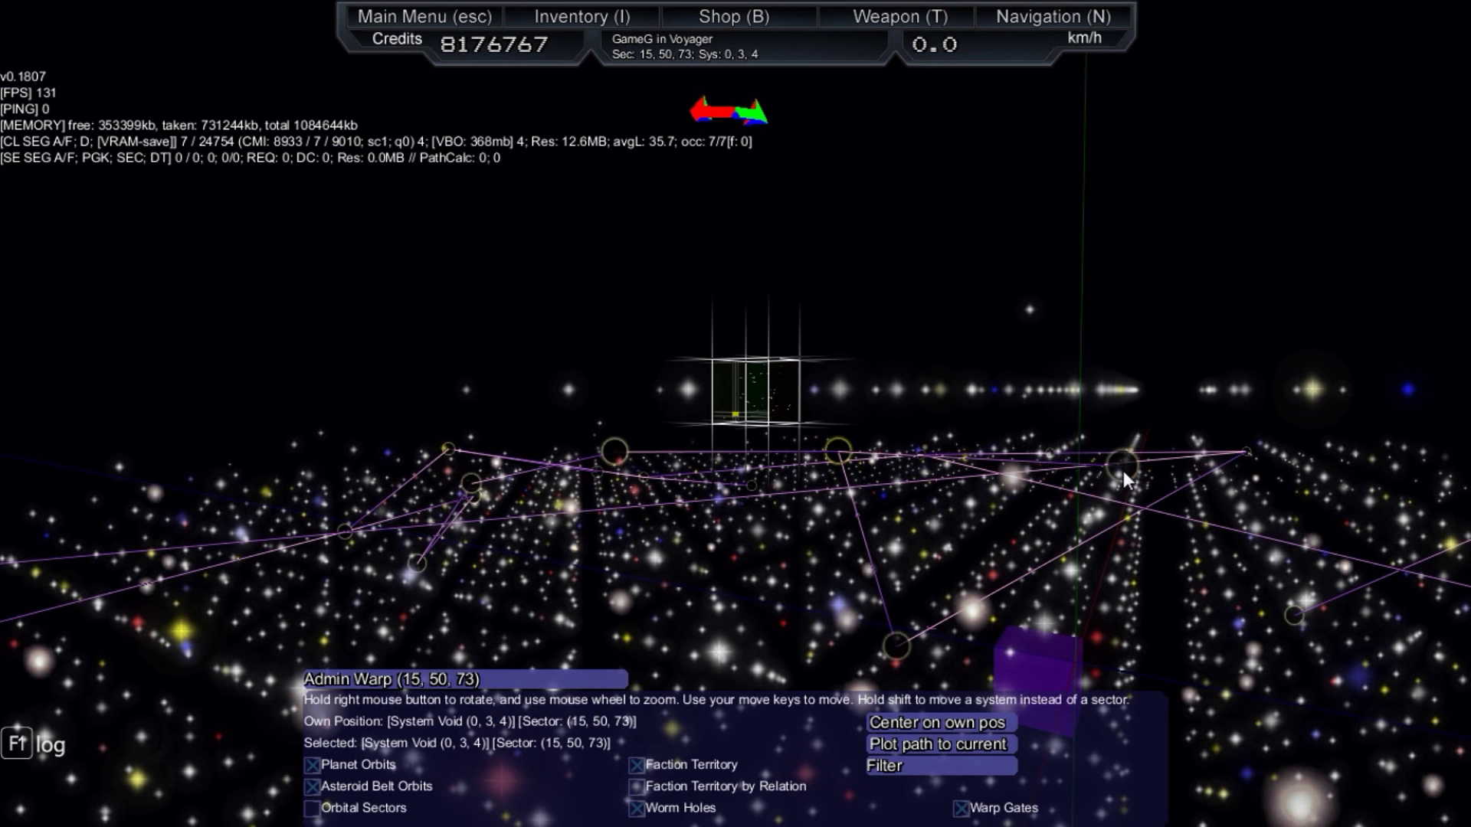
mouse_move(1121, 469)
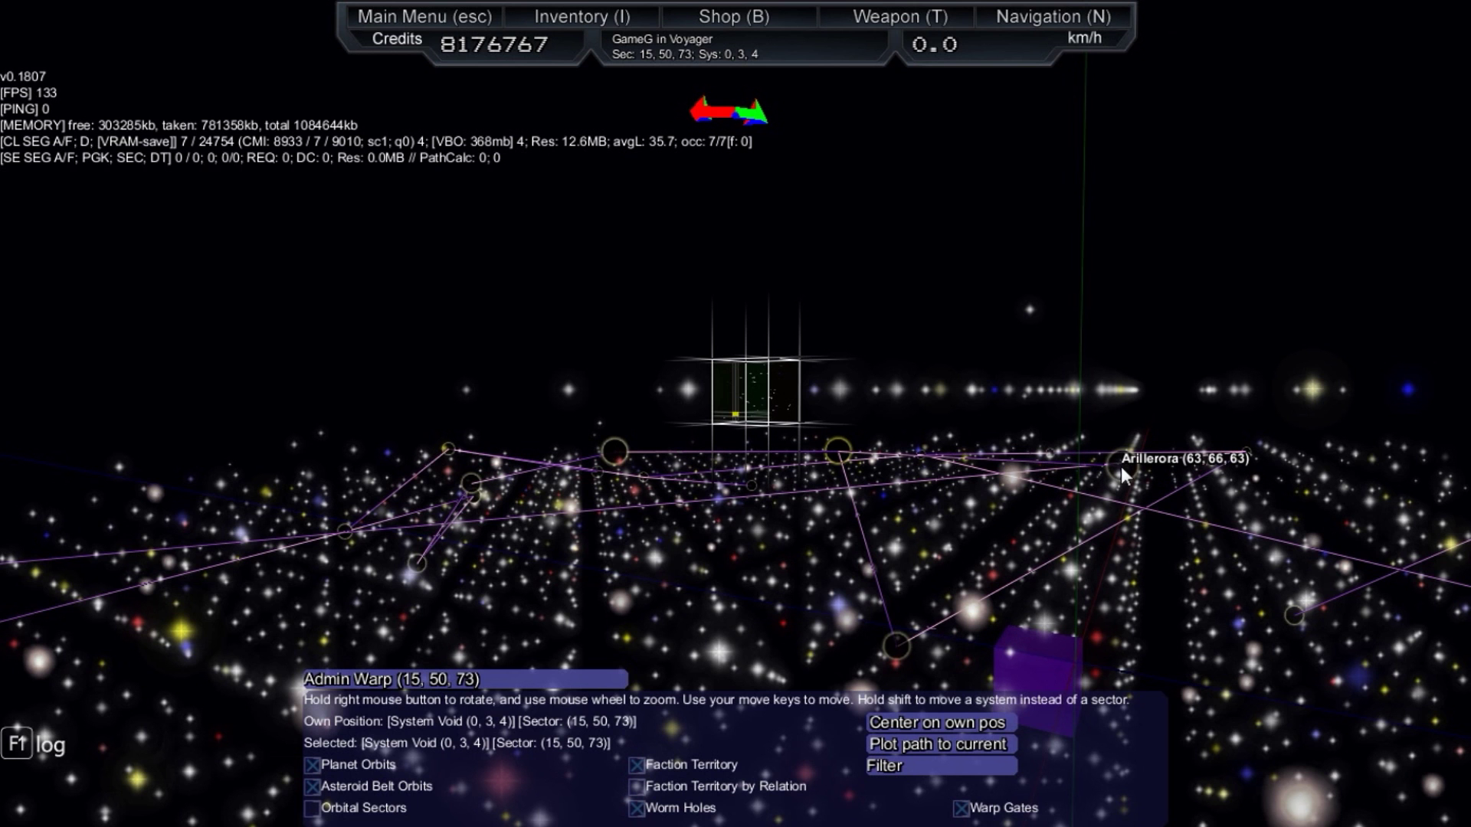
drag(1121, 467, 1120, 505)
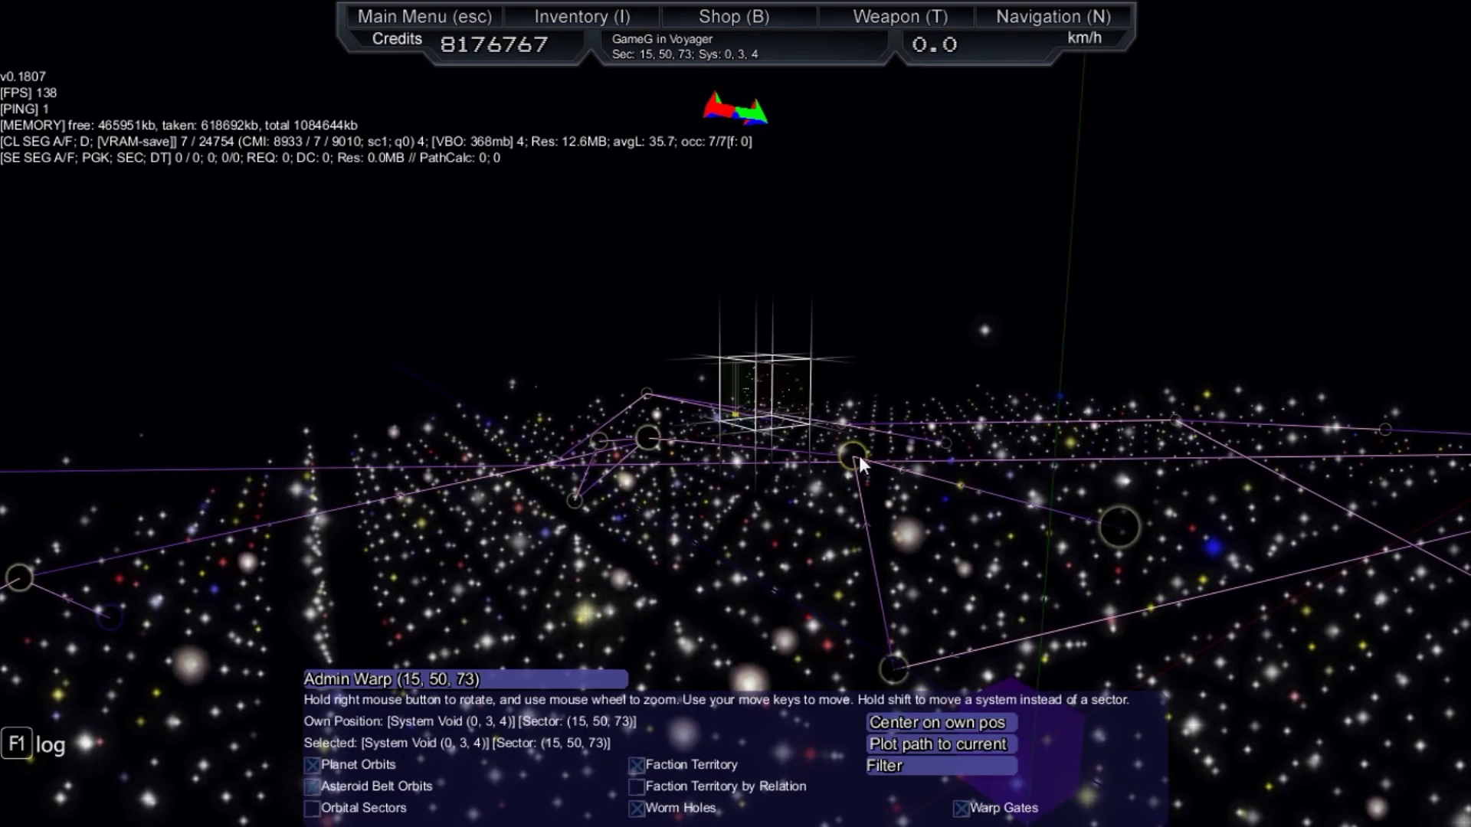
mouse_move(853, 456)
mouse_down()
mouse_move(281, 566)
mouse_move(344, 620)
mouse_move(1394, 621)
mouse_up()
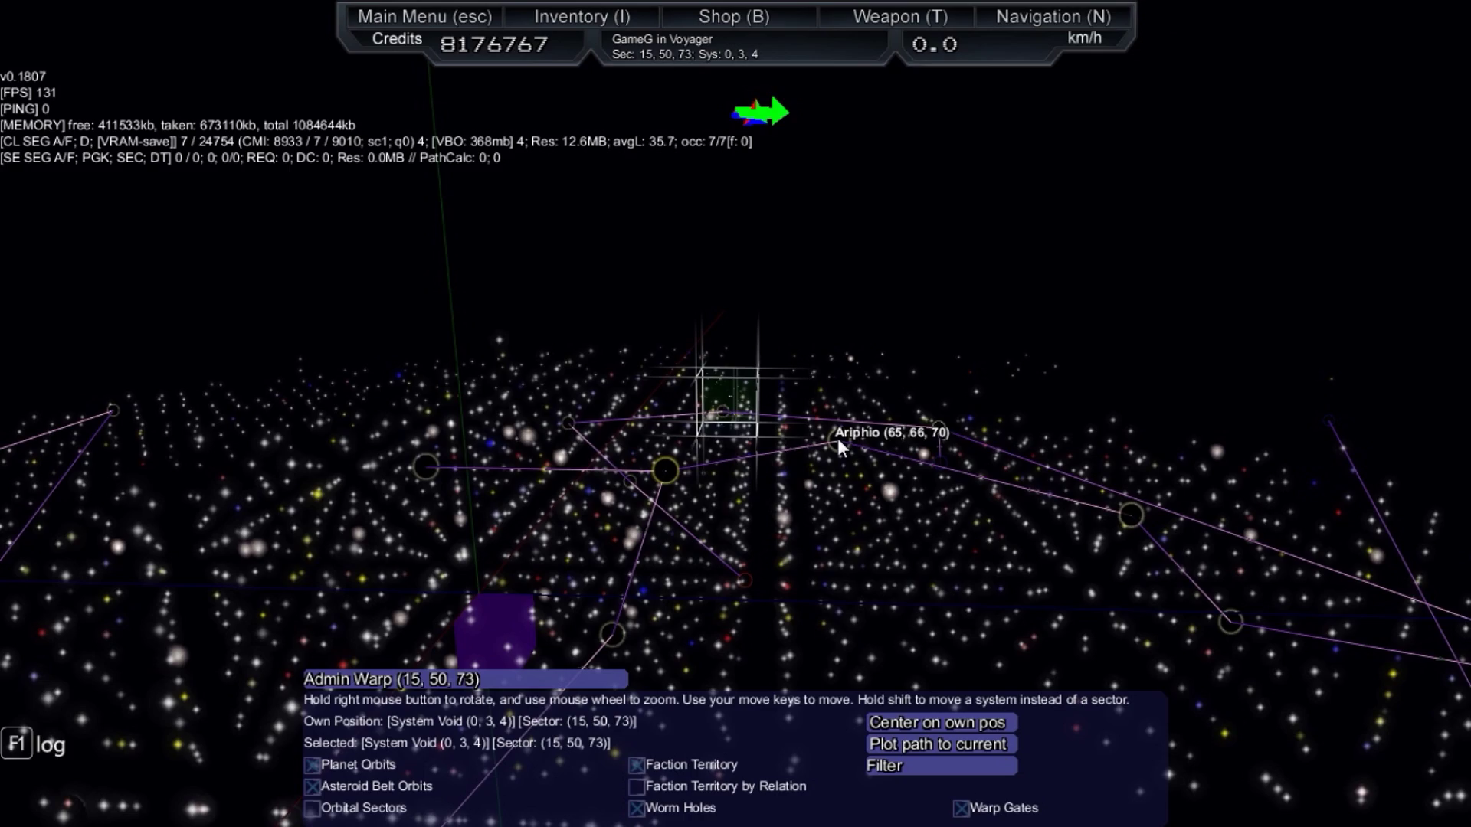
drag(840, 436, 873, 495)
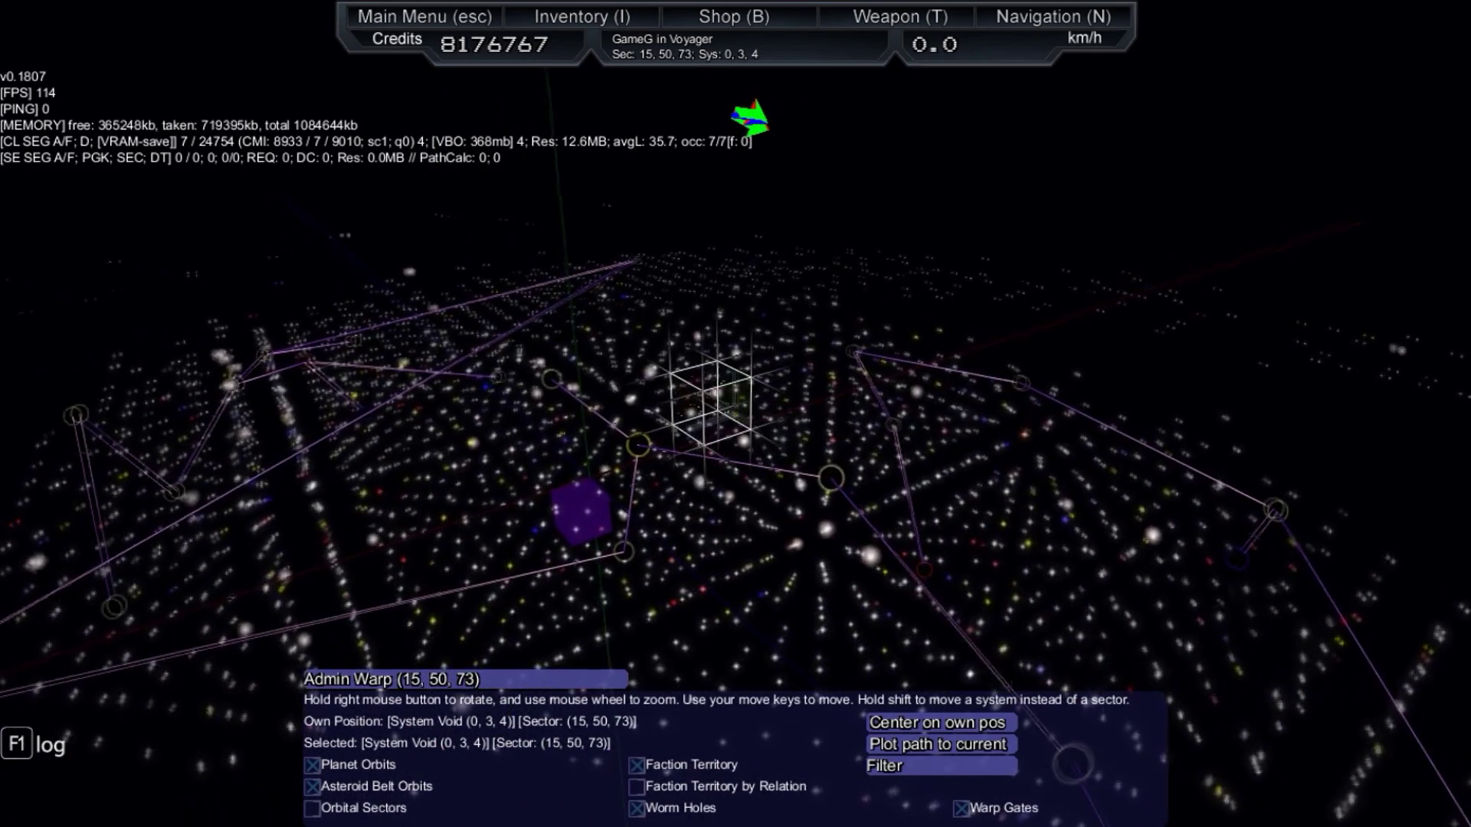
scroll(983, 469, down, 2)
scroll(1044, 523, down, 2)
scroll(655, 459, up, 2)
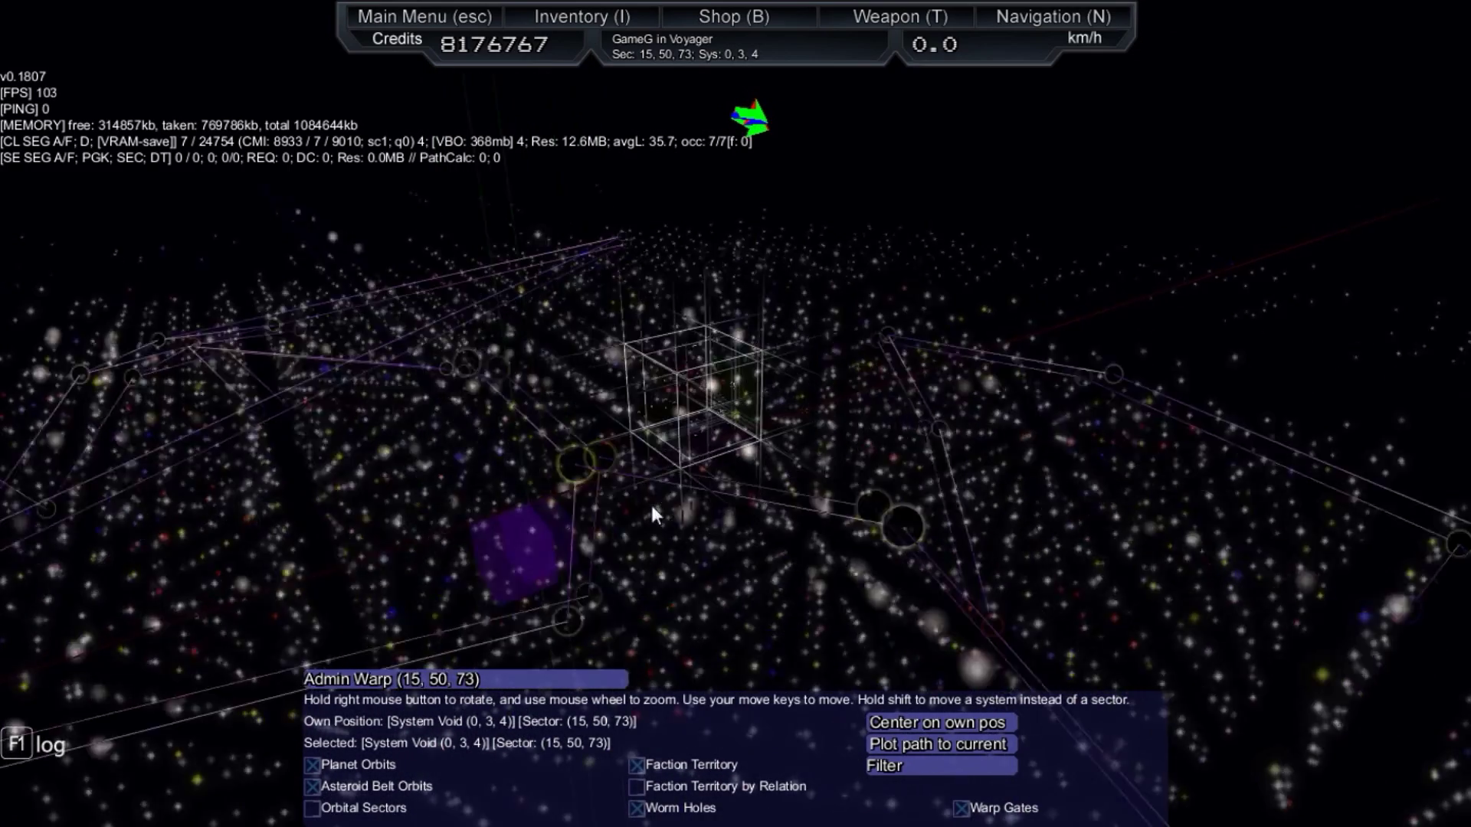
scroll(649, 502, up, 2)
scroll(684, 632, up, 2)
drag(684, 592, 690, 506)
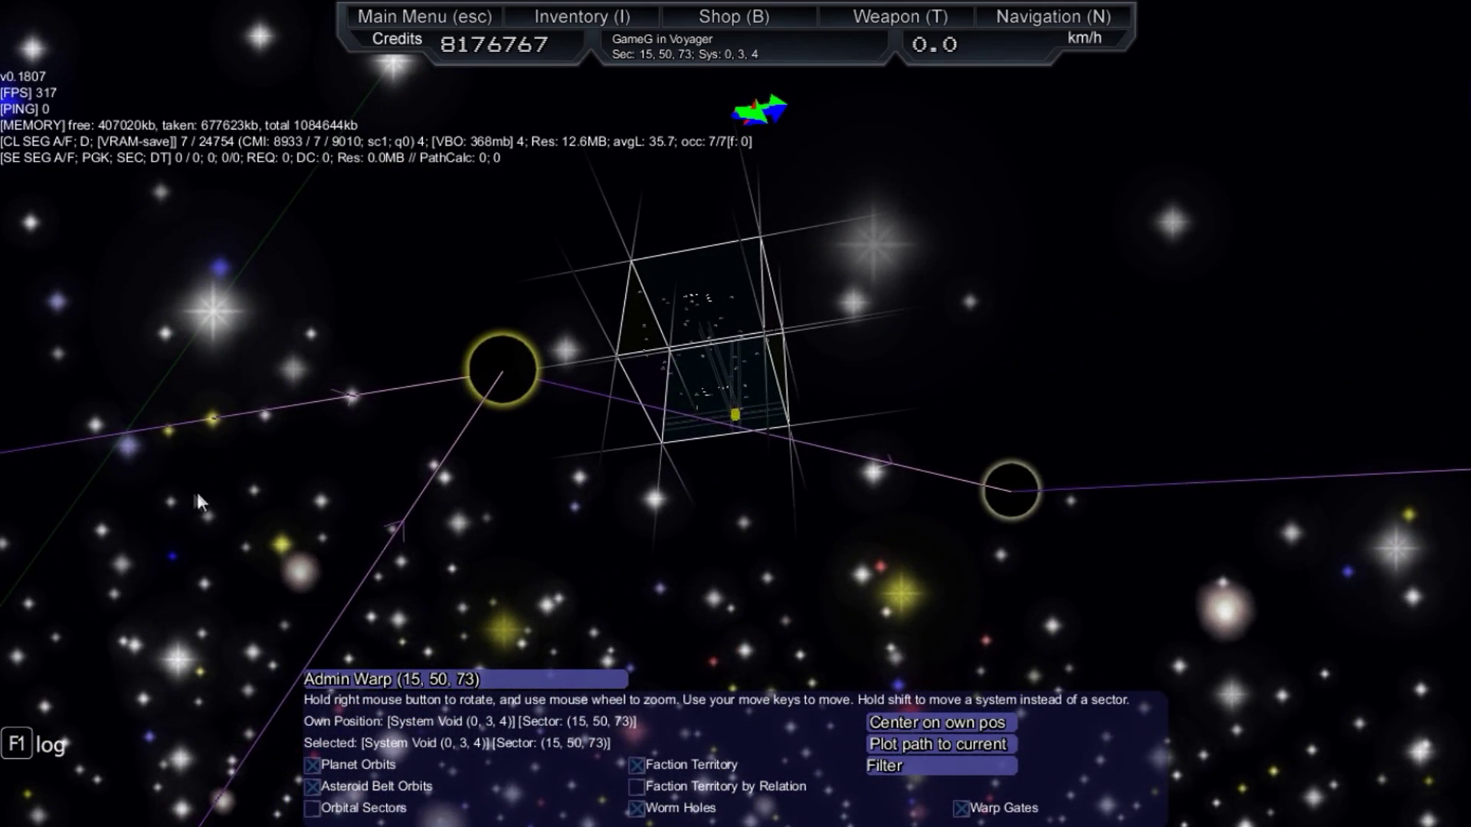
mouse_move(910, 493)
mouse_down()
mouse_move(959, 437)
mouse_move(1255, 423)
mouse_move(1196, 391)
mouse_up()
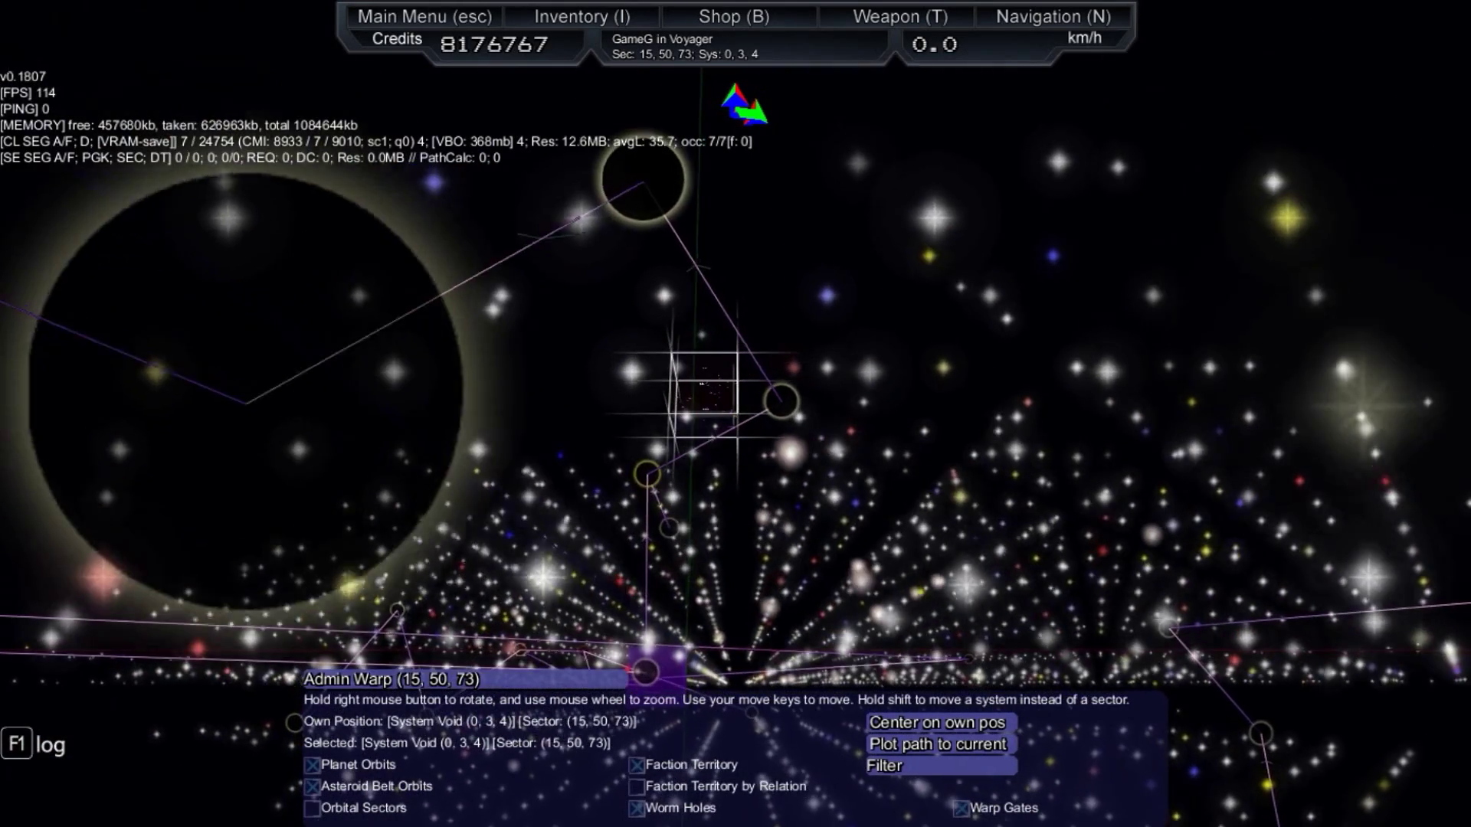
mouse_move(1195, 391)
mouse_down()
mouse_move(901, 478)
mouse_move(923, 408)
mouse_move(977, 449)
mouse_up()
scroll(900, 476, down, 5)
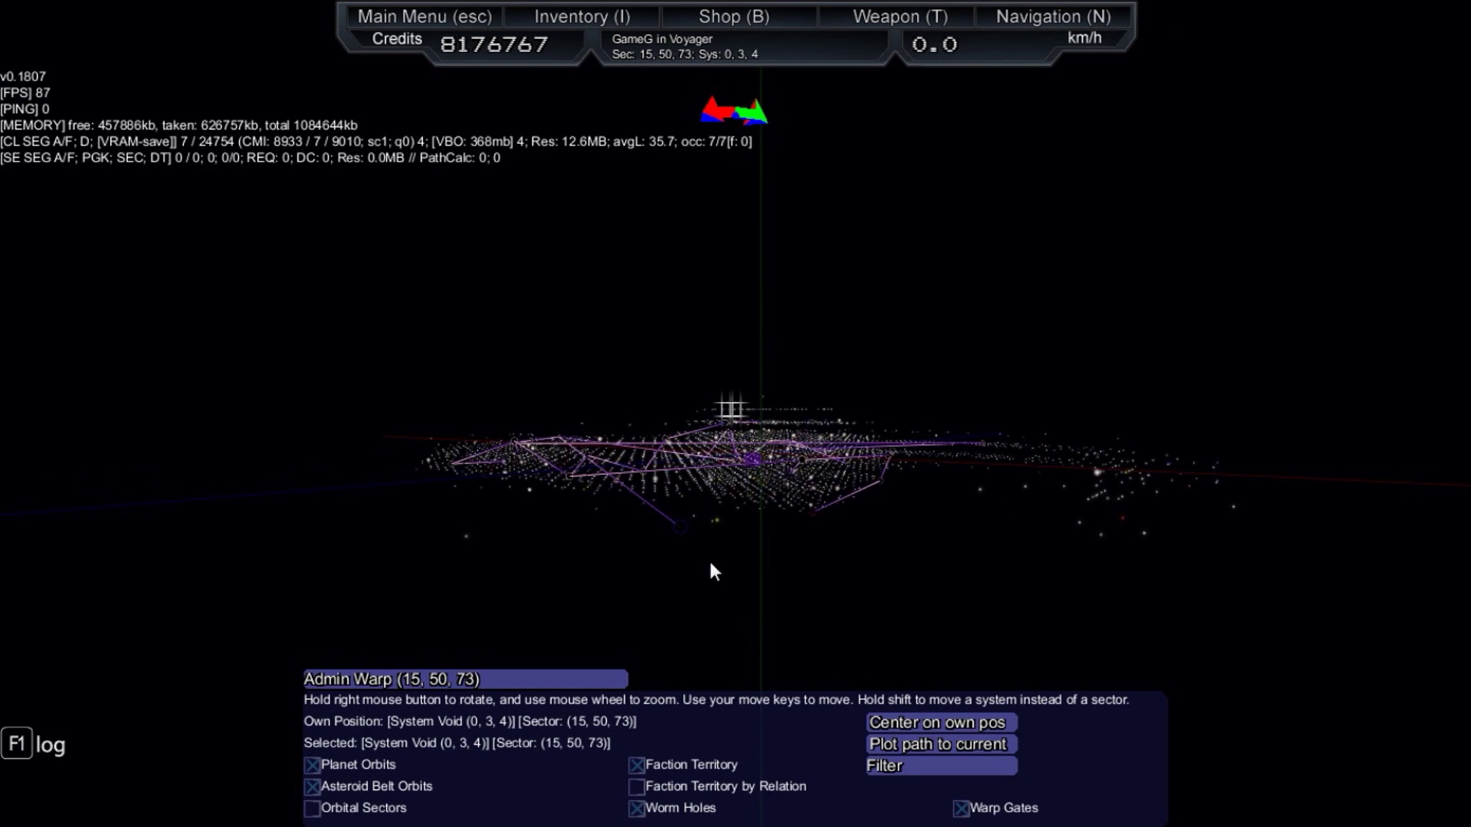
mouse_move(713, 568)
mouse_down()
mouse_move(719, 550)
mouse_move(714, 565)
mouse_up()
scroll(735, 276, up, 2)
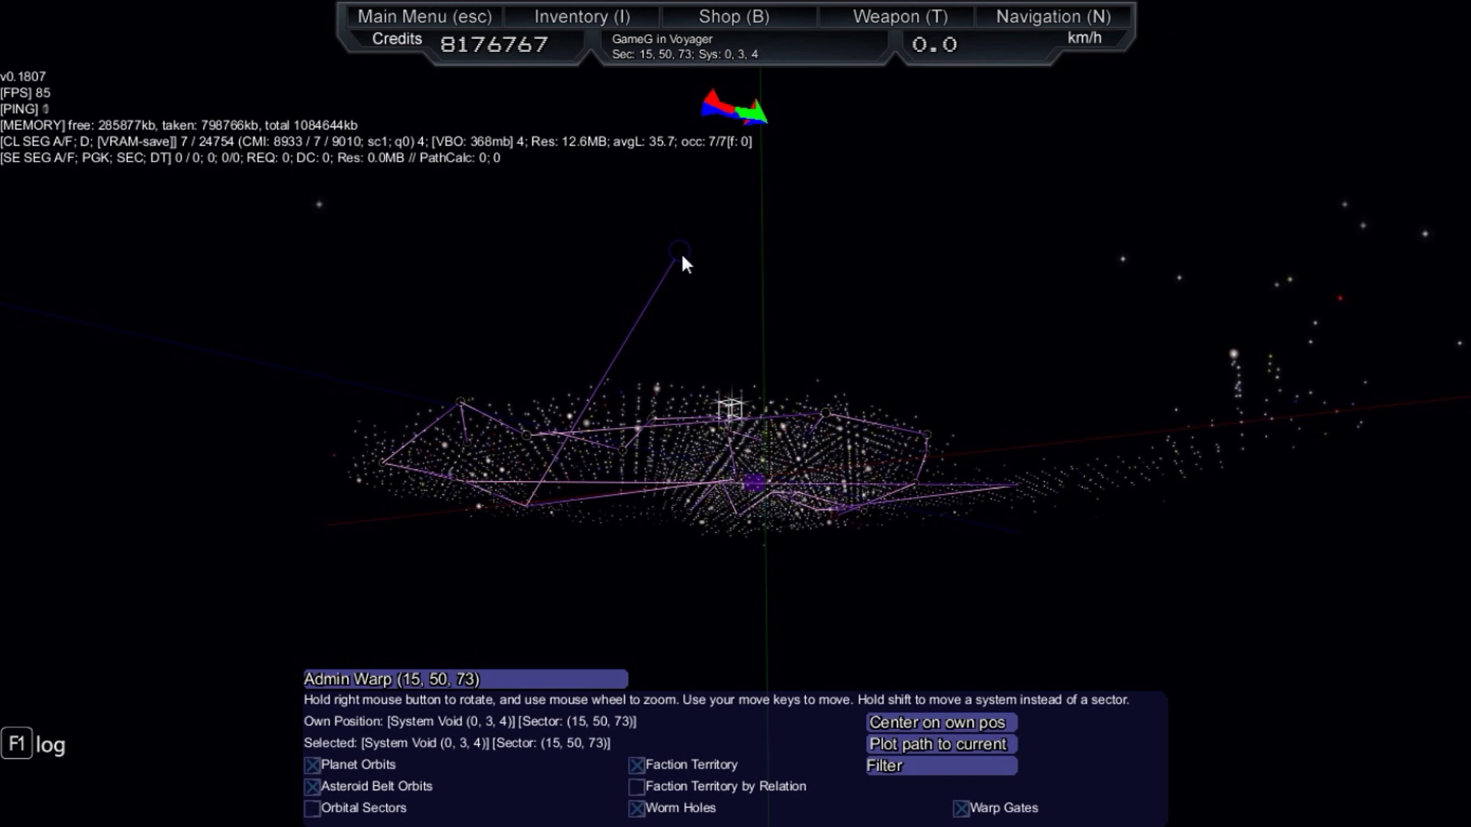
mouse_move(678, 257)
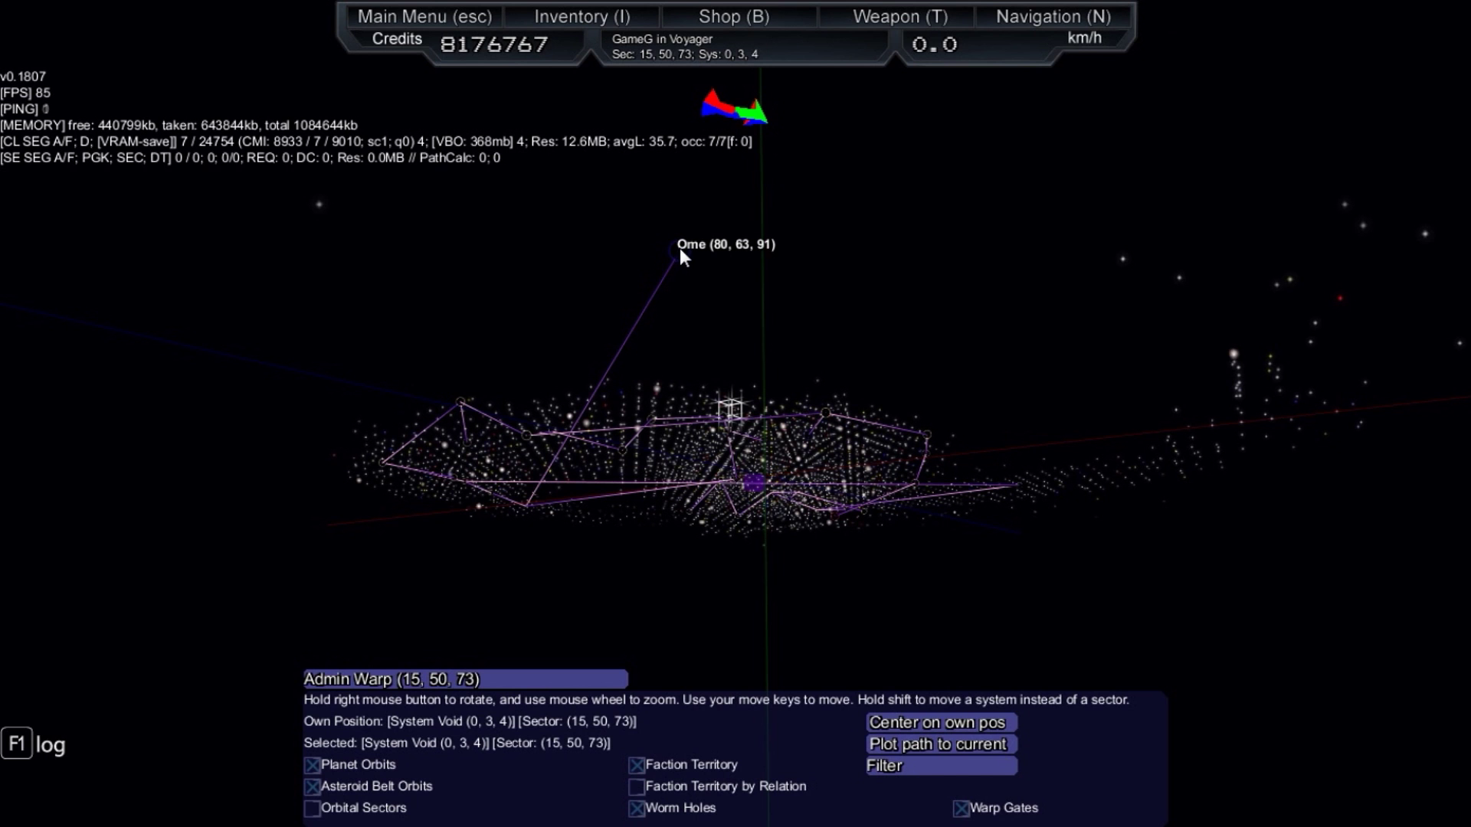
scroll(681, 256, up, 2)
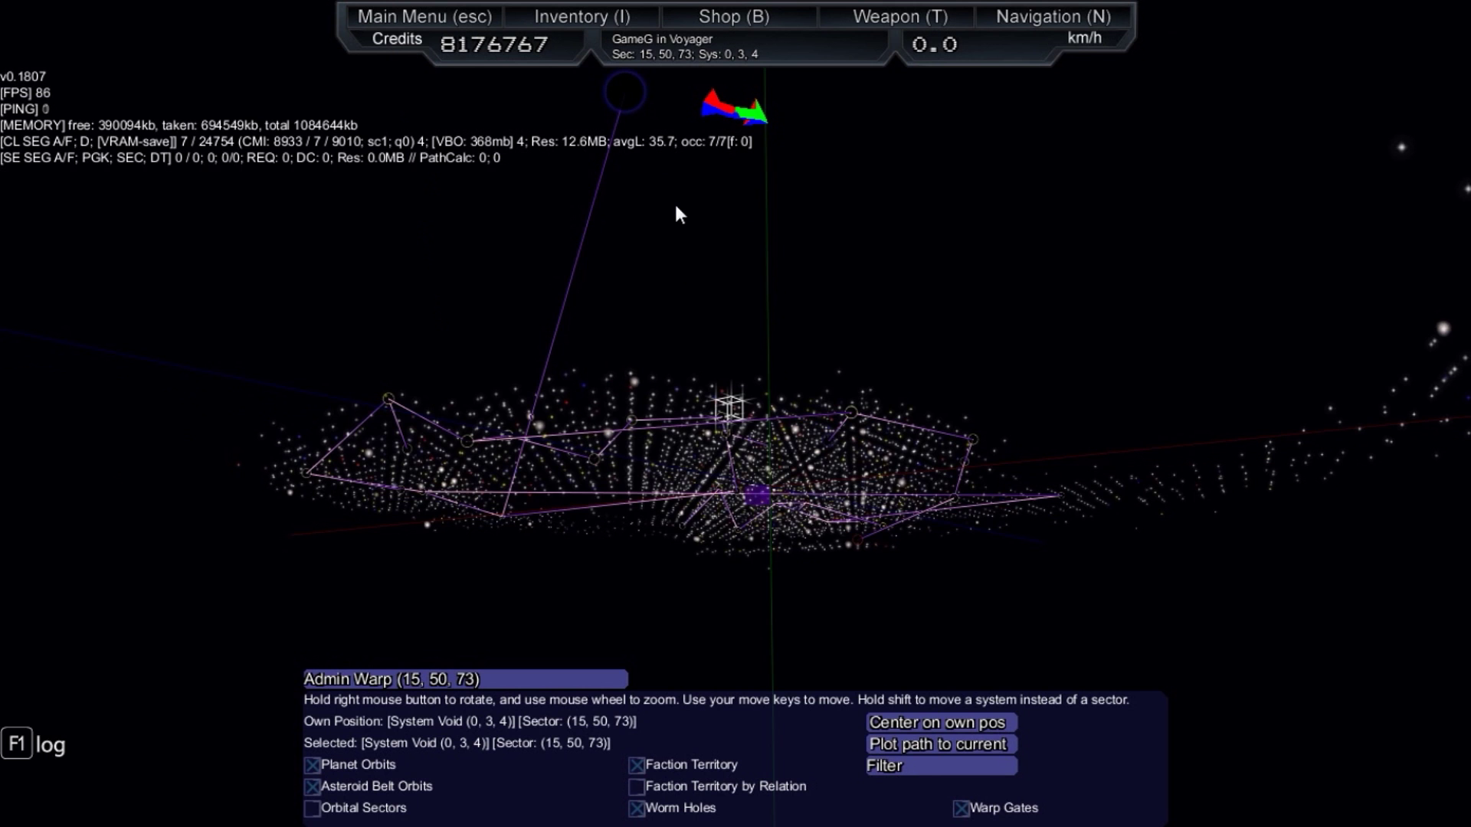
mouse_move(682, 248)
mouse_down()
mouse_move(682, 288)
mouse_move(1091, 143)
mouse_up()
scroll(1098, 234, down, 2)
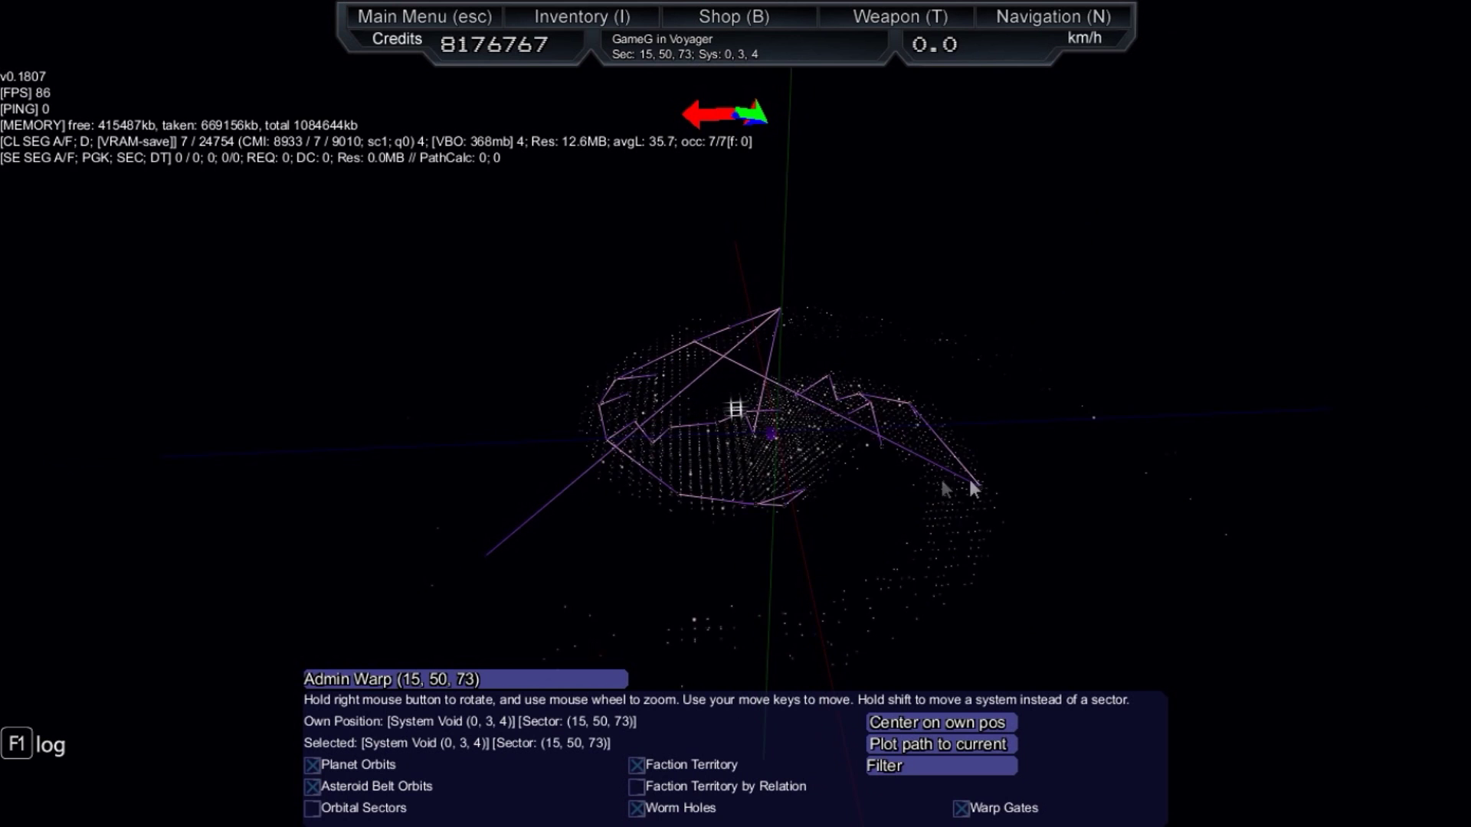
scroll(982, 486, up, 2)
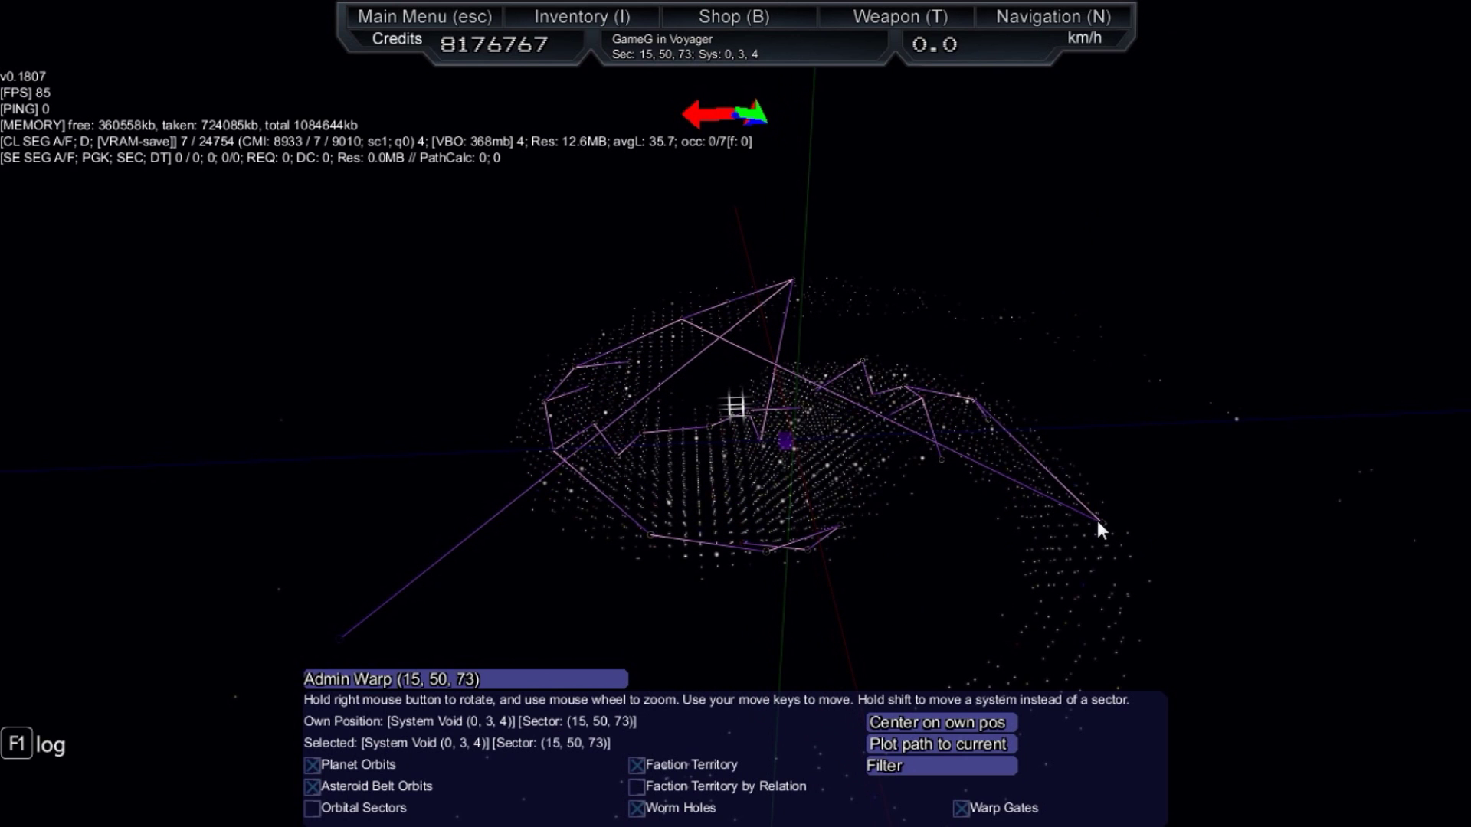
scroll(1107, 529, up, 1)
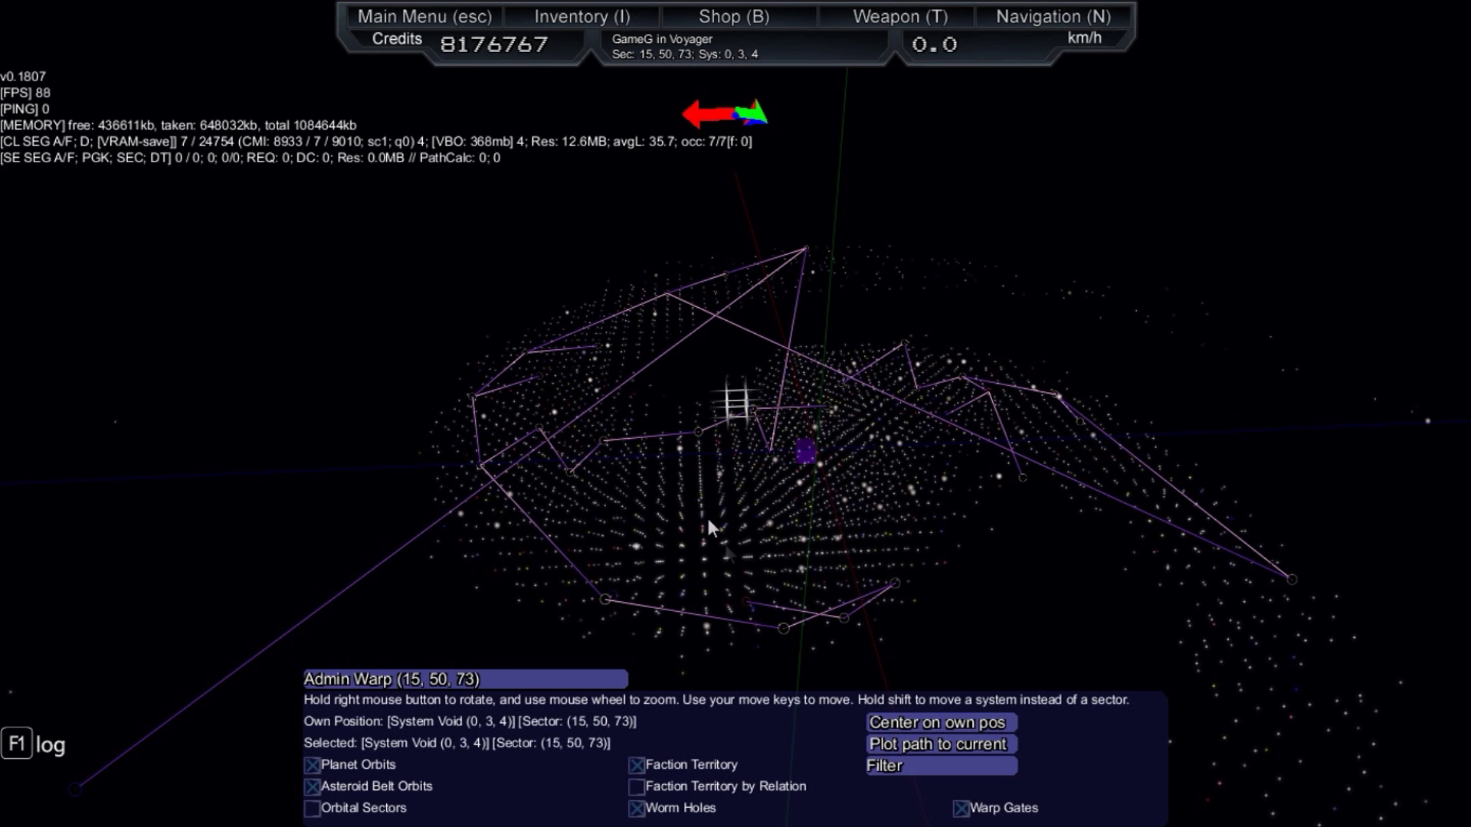
scroll(709, 527, down, 5)
scroll(544, 532, up, 2)
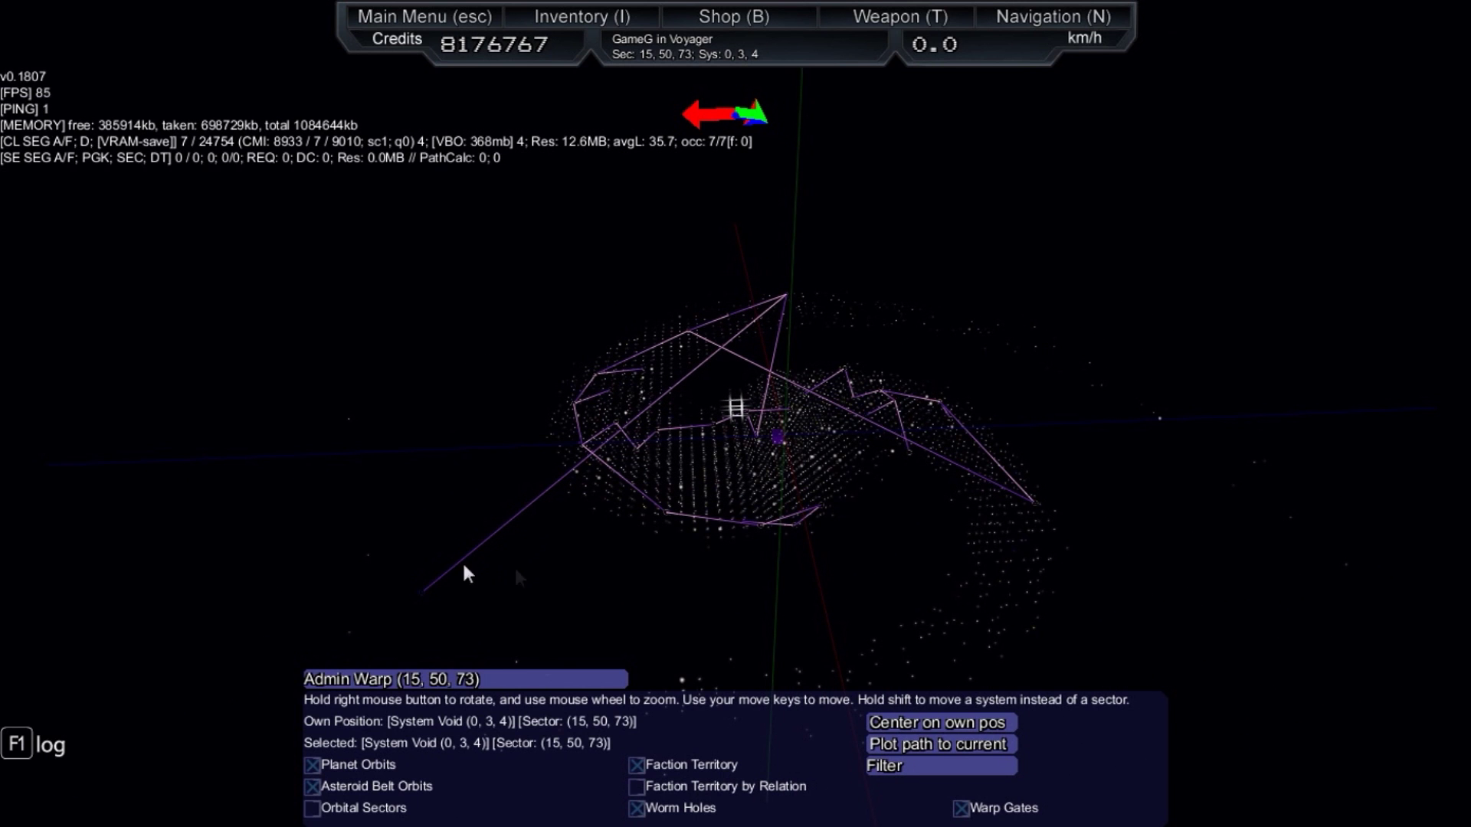
drag(464, 572, 821, 454)
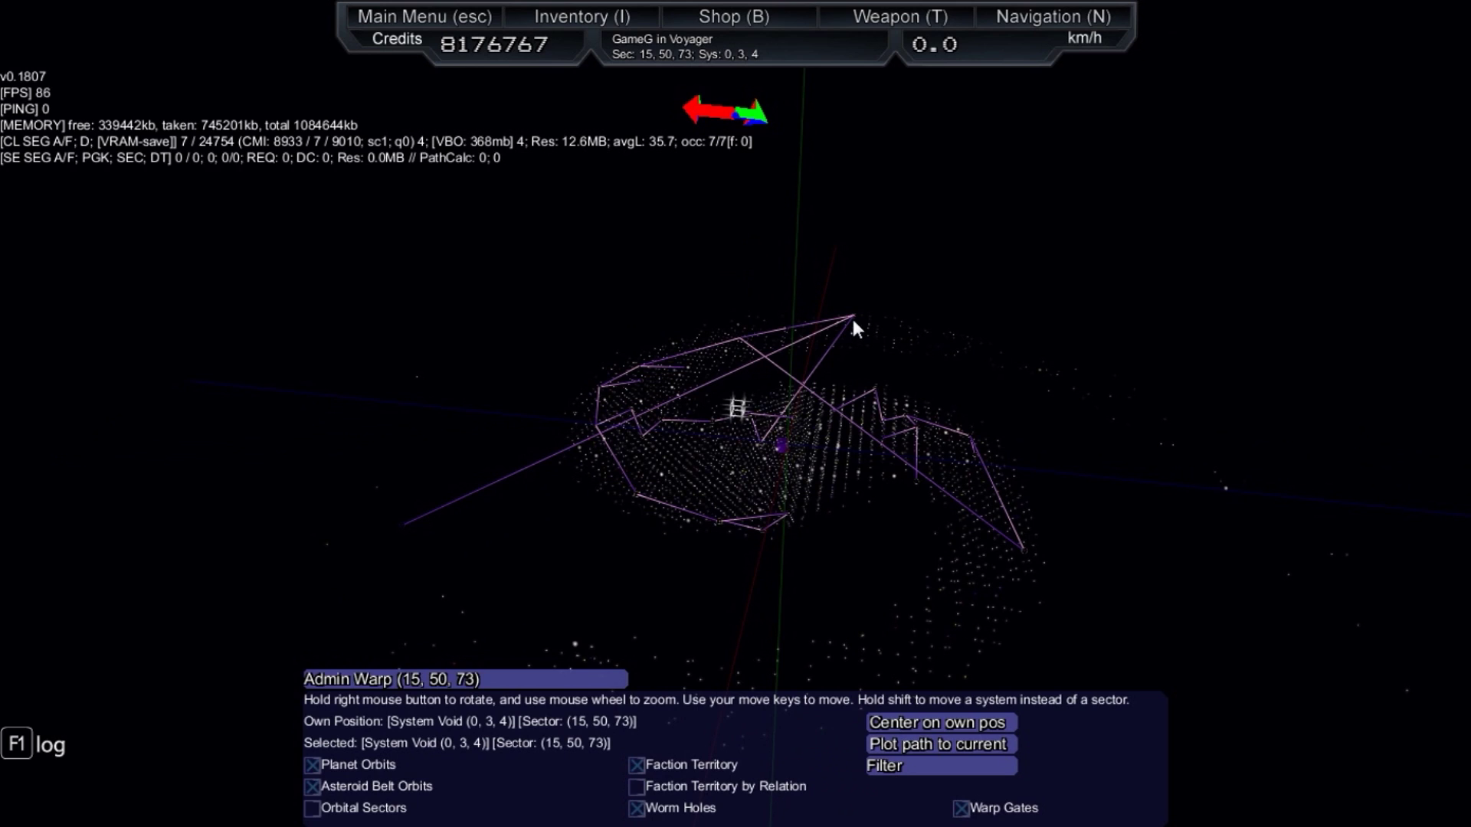
scroll(865, 309, up, 3)
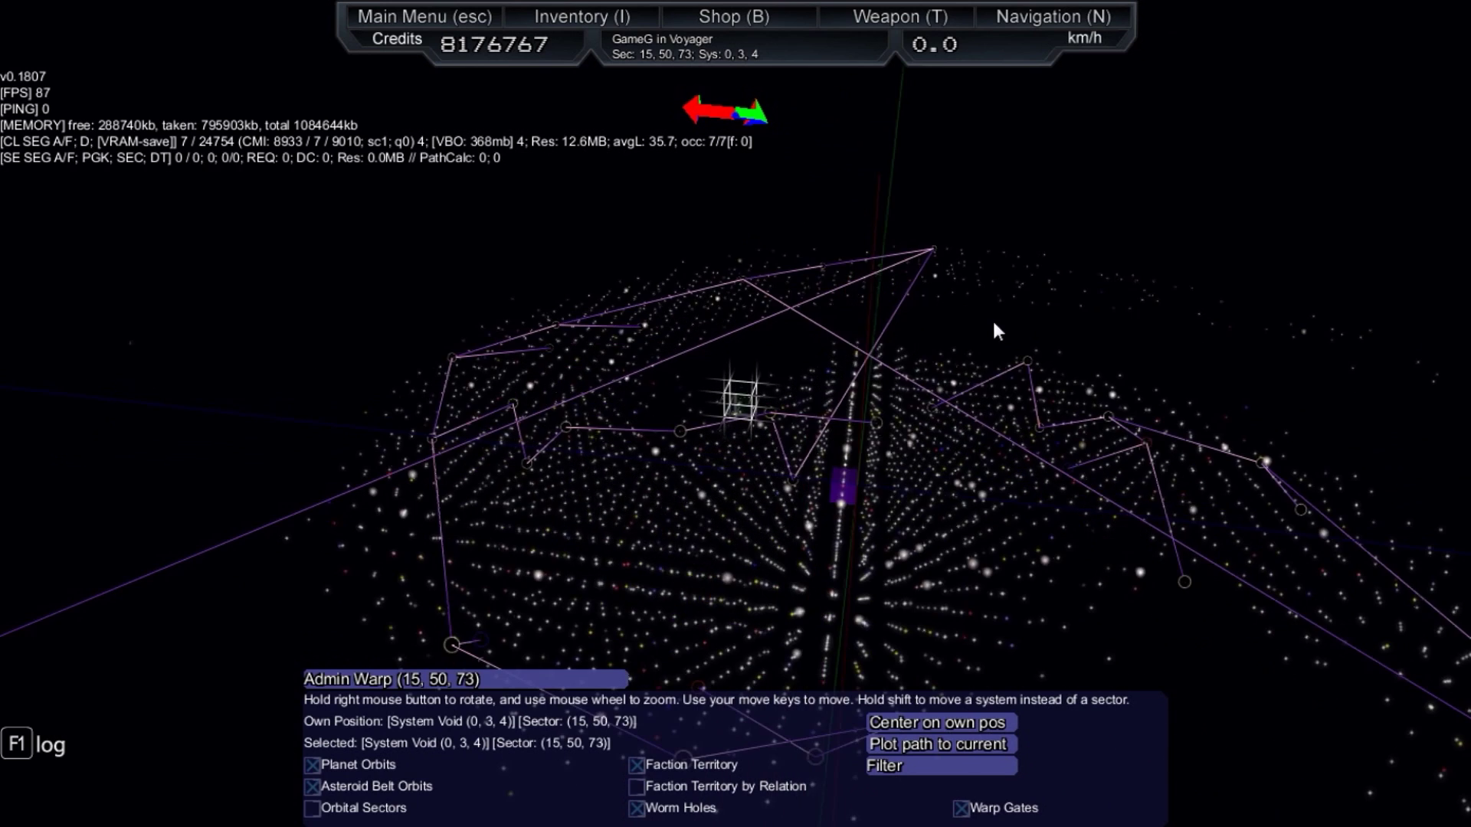
scroll(992, 318, up, 2)
scroll(992, 319, up, 2)
scroll(1433, 371, down, 3)
drag(1434, 370, 1079, 667)
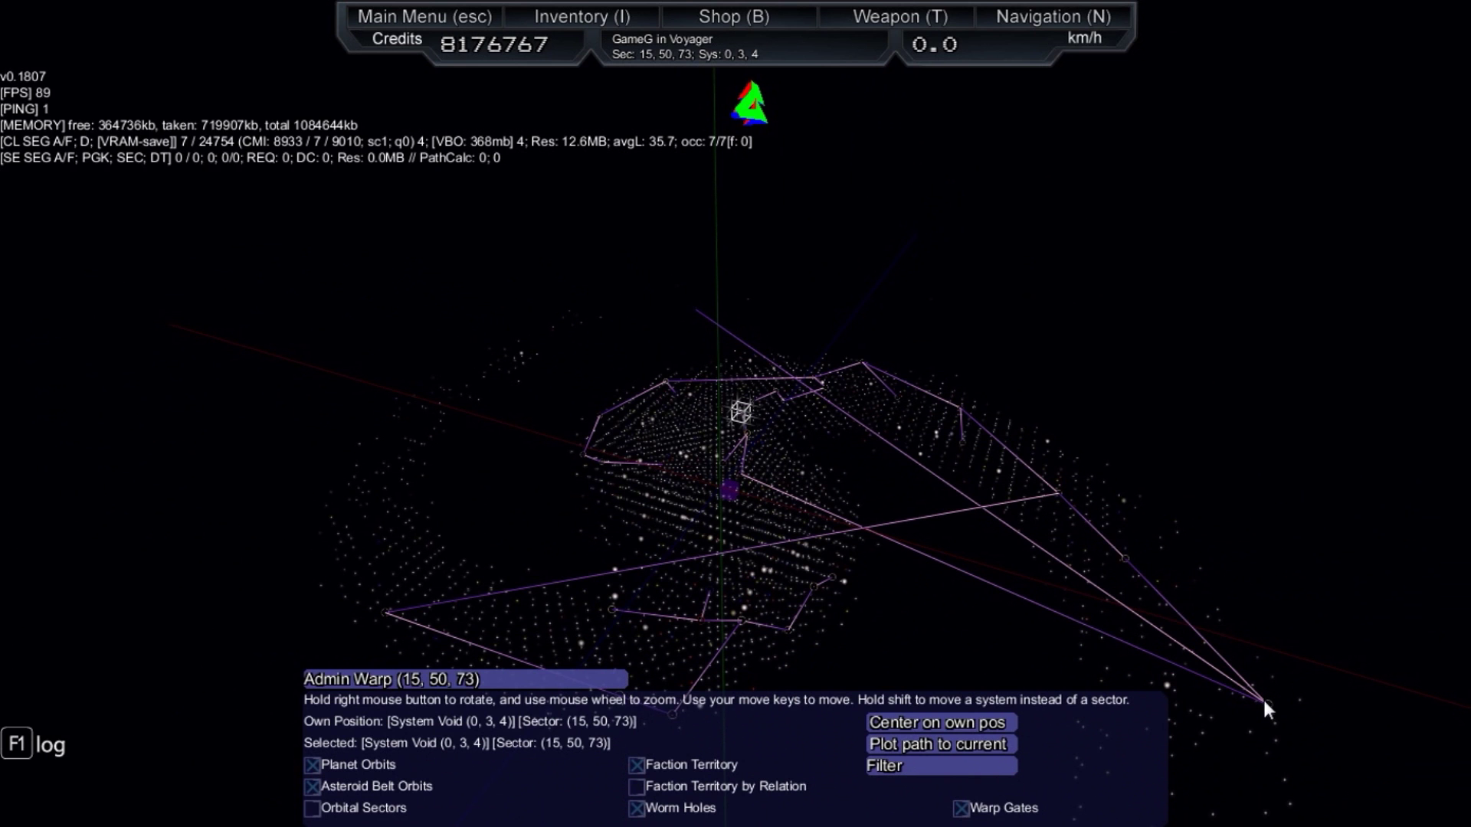
scroll(1270, 704, down, 2)
mouse_move(1269, 704)
mouse_down()
mouse_move(1269, 621)
mouse_move(1196, 597)
mouse_up()
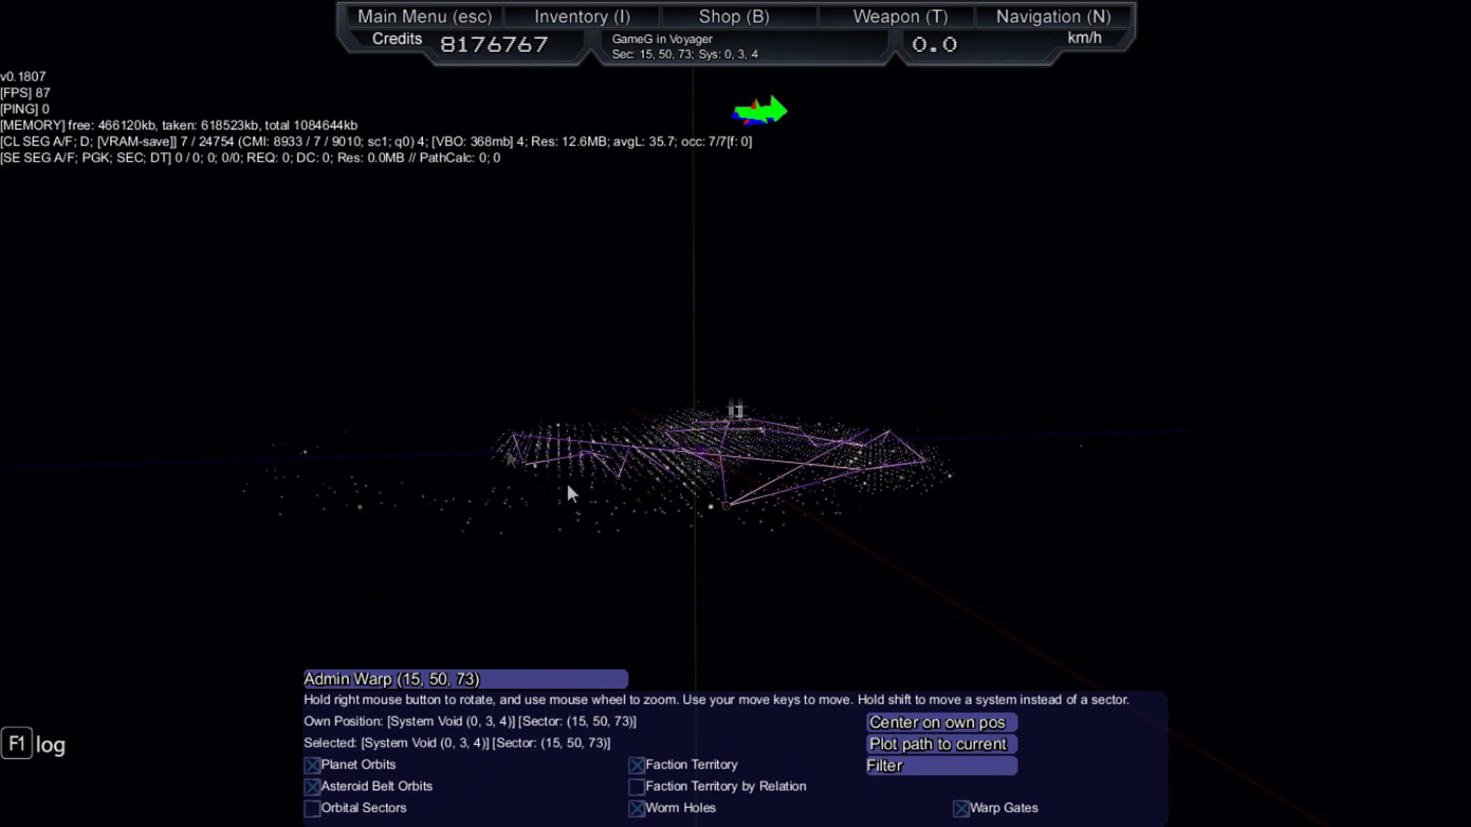
scroll(768, 481, up, 2)
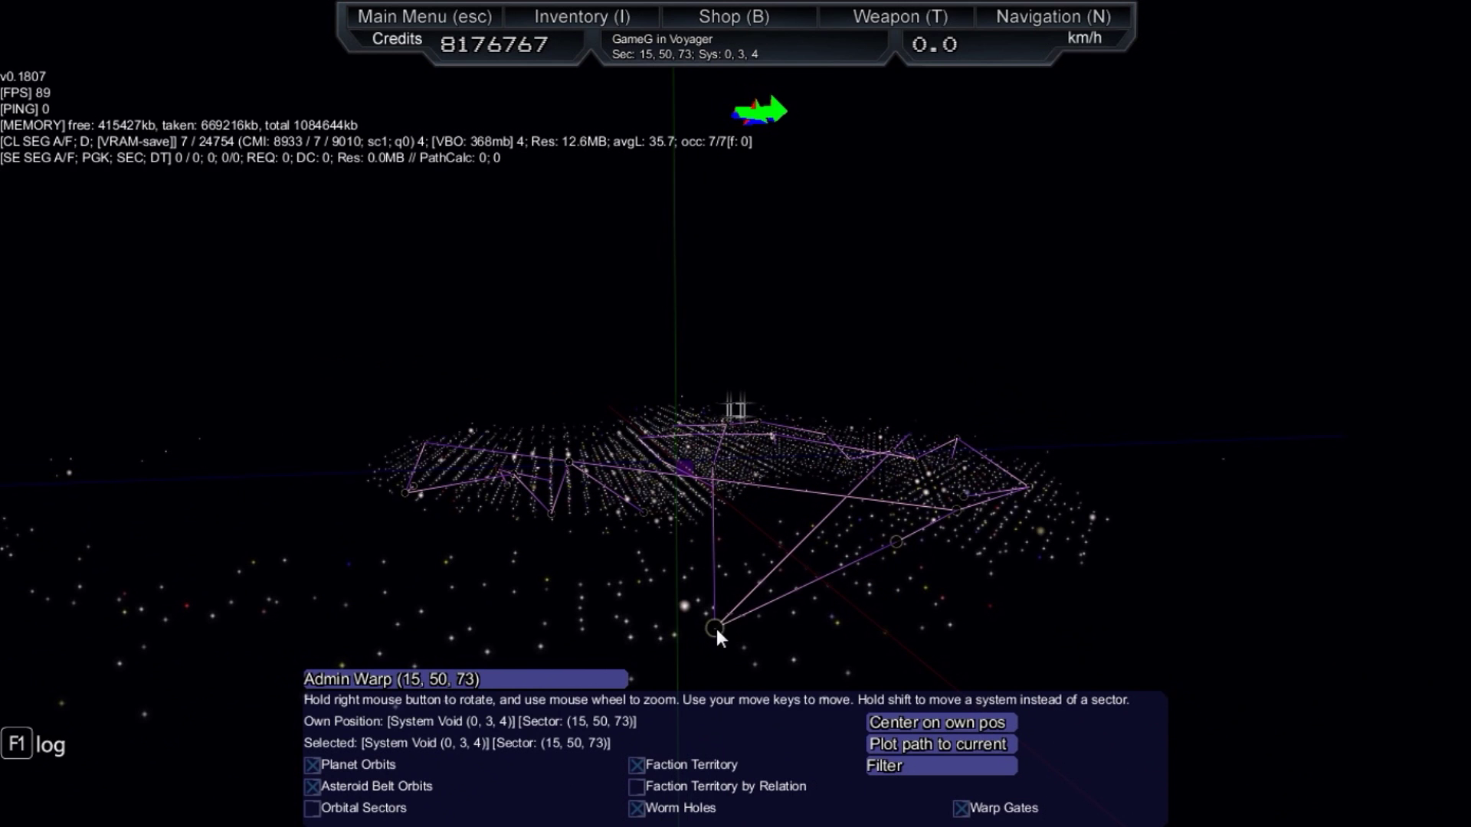
mouse_move(713, 629)
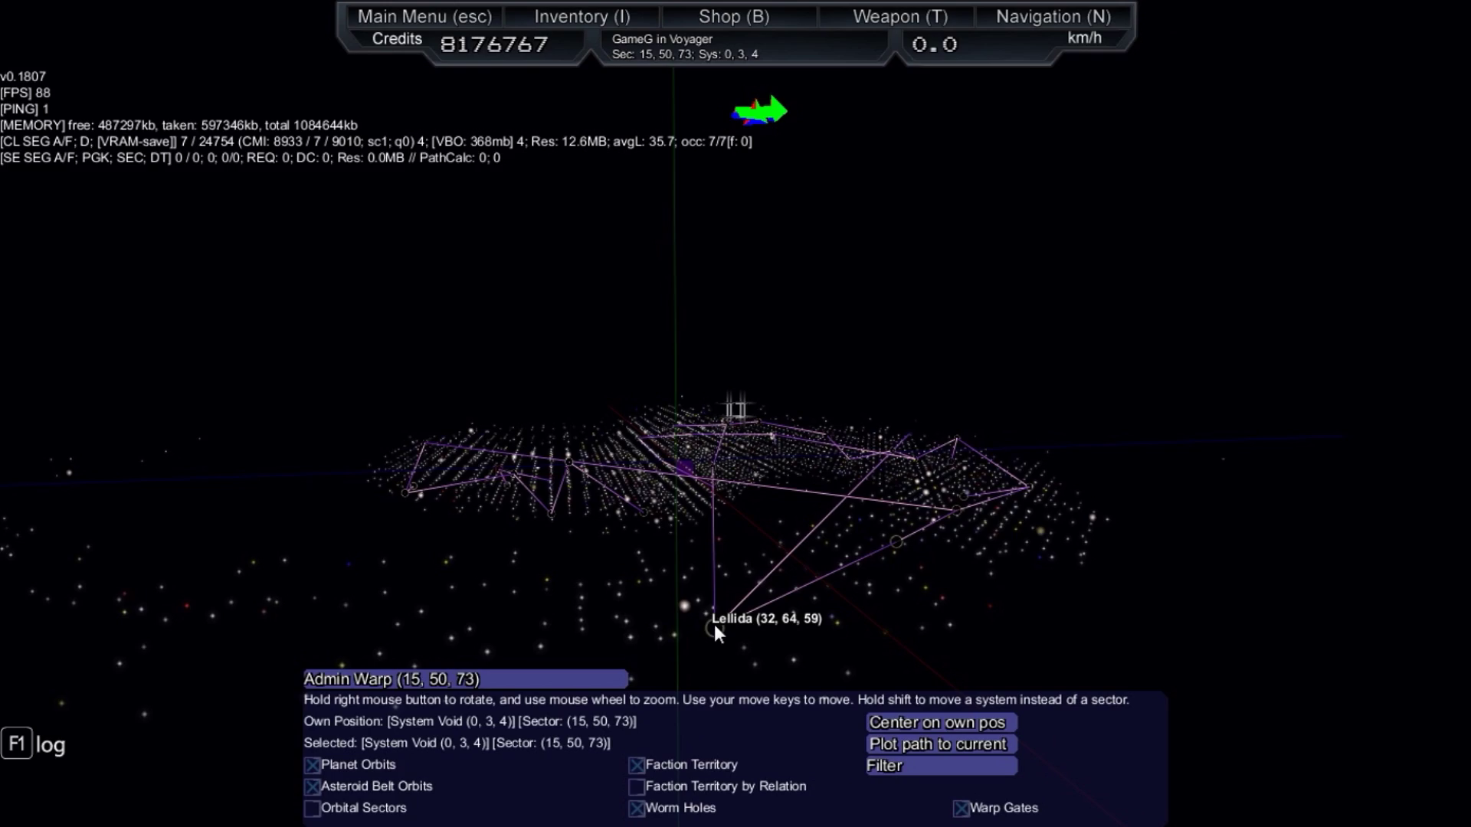
scroll(714, 625, up, 2)
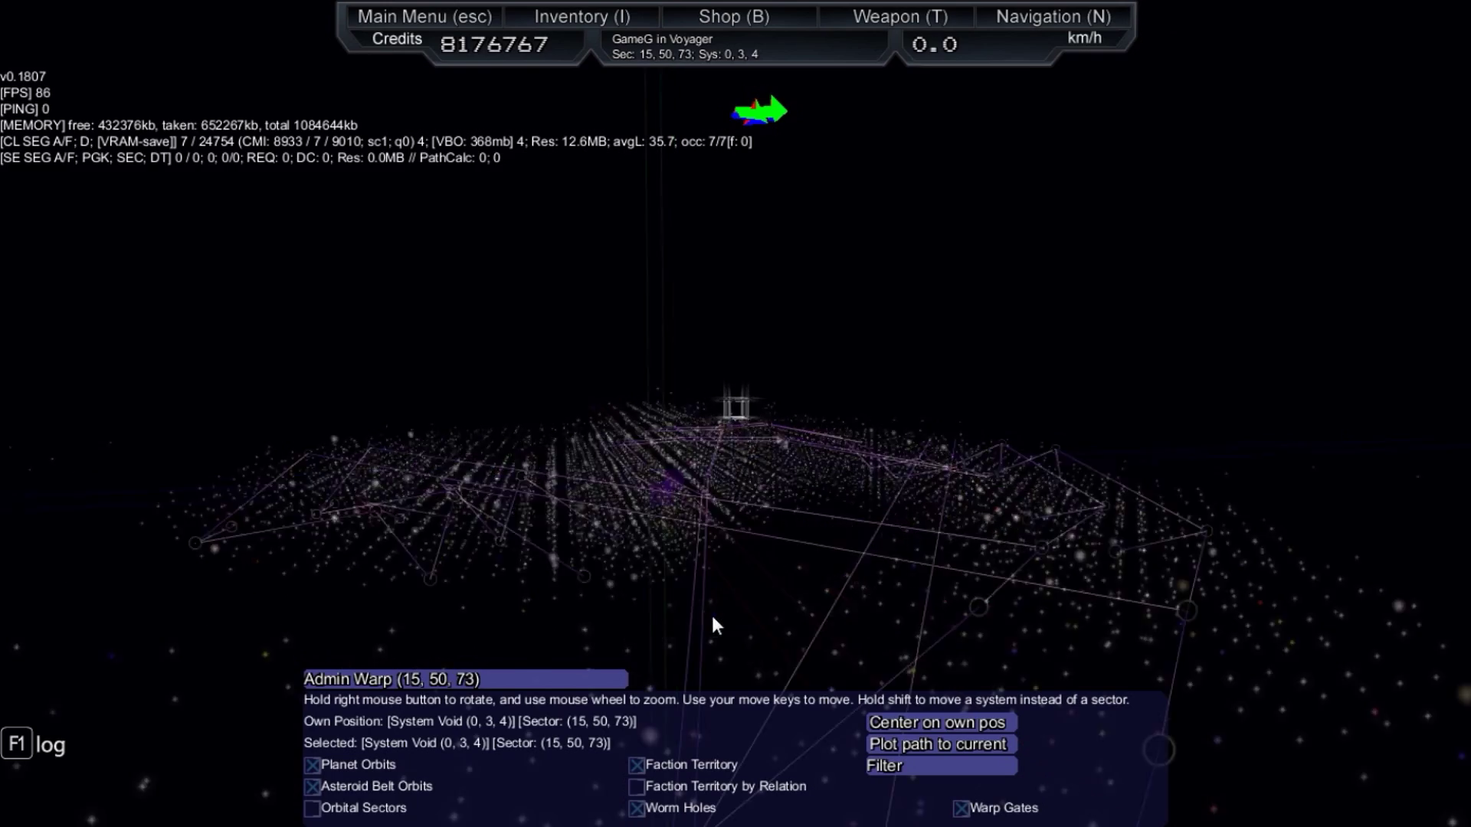
scroll(713, 618, up, 2)
scroll(714, 618, up, 2)
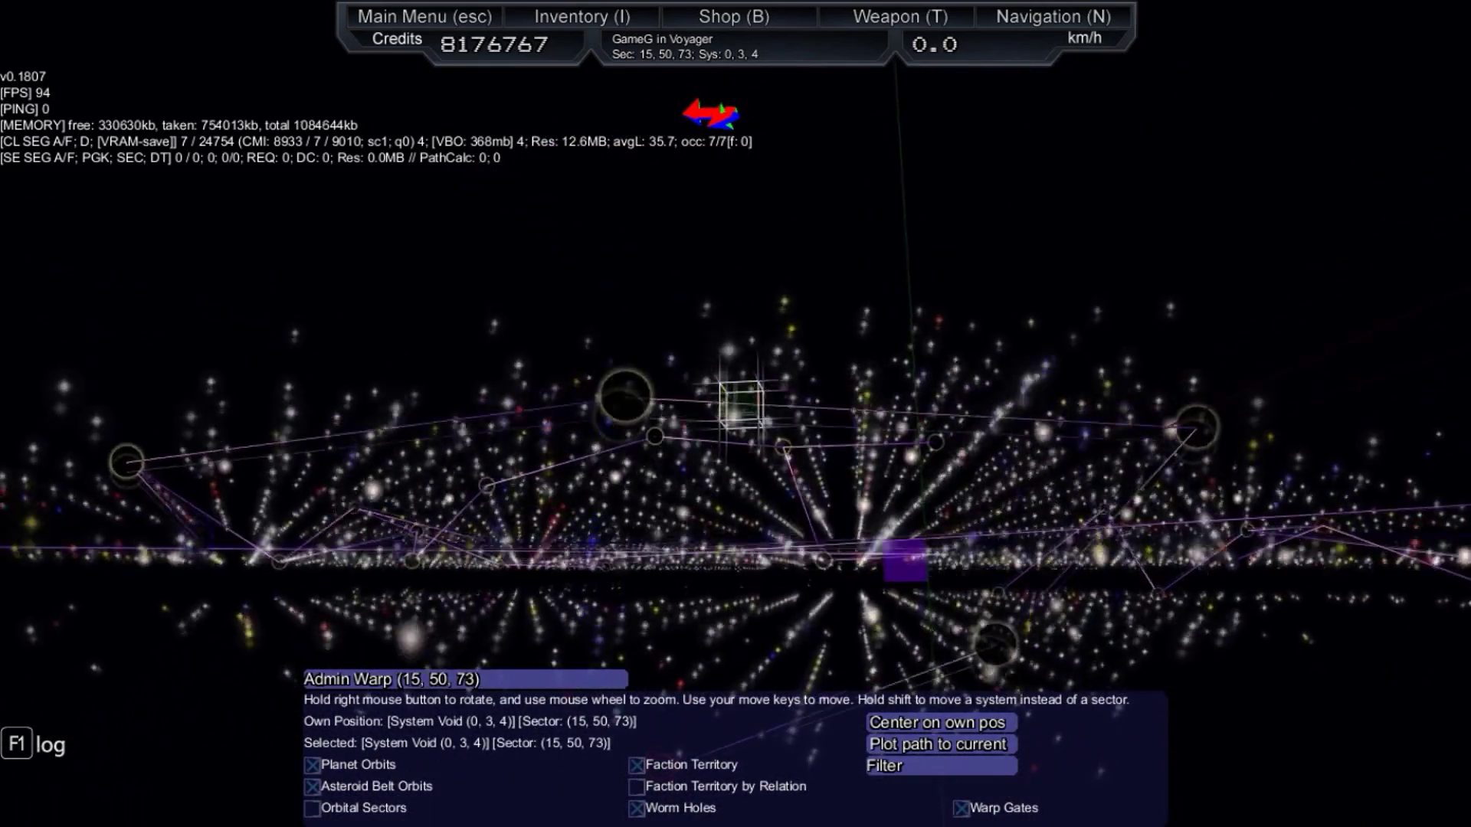
Step: Accelerate the ship to about 150 km/h and leave the galaxy map
key(w)
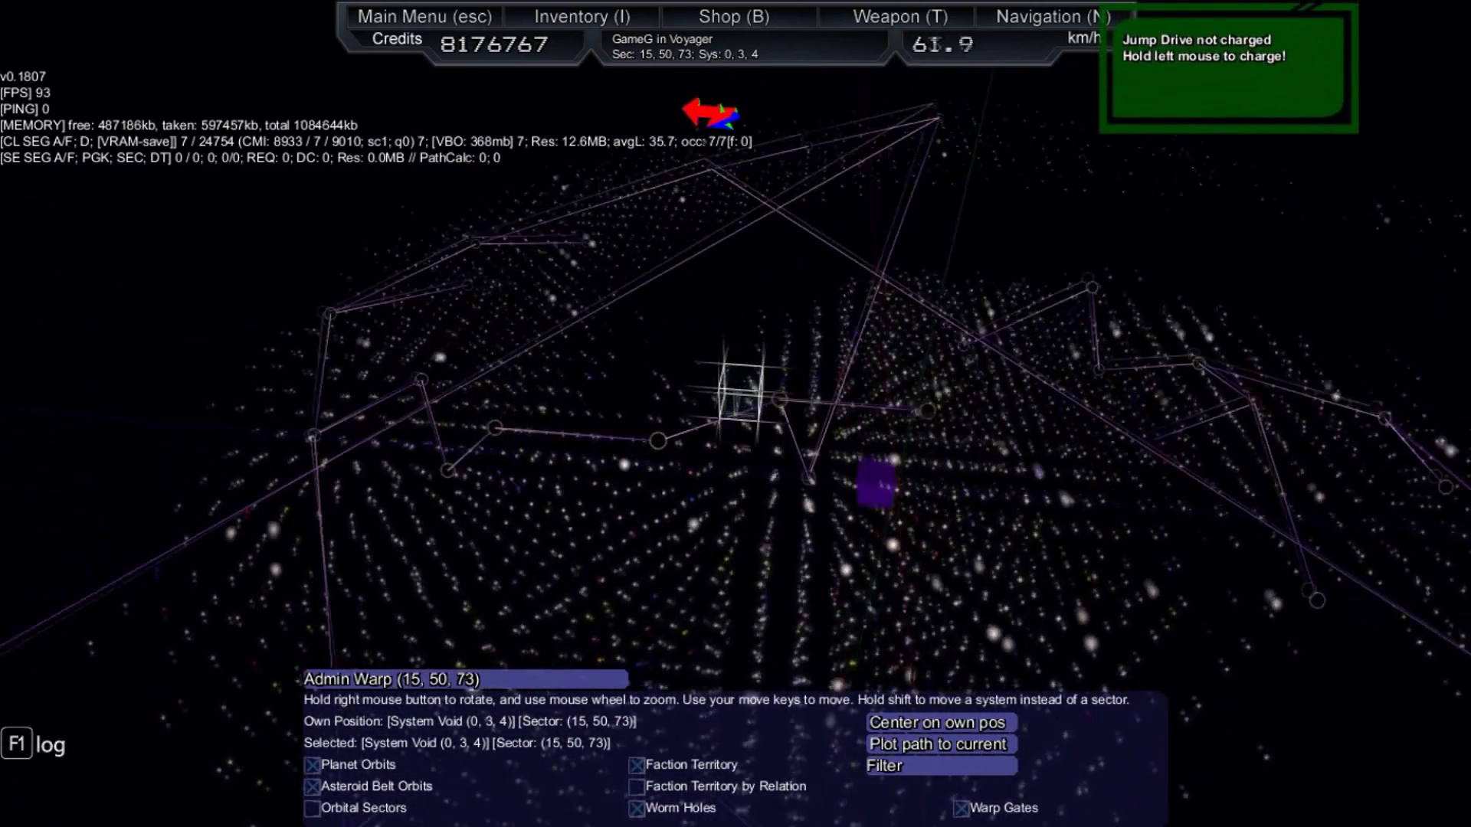
scroll(682, 443, up, 2)
scroll(744, 426, up, 2)
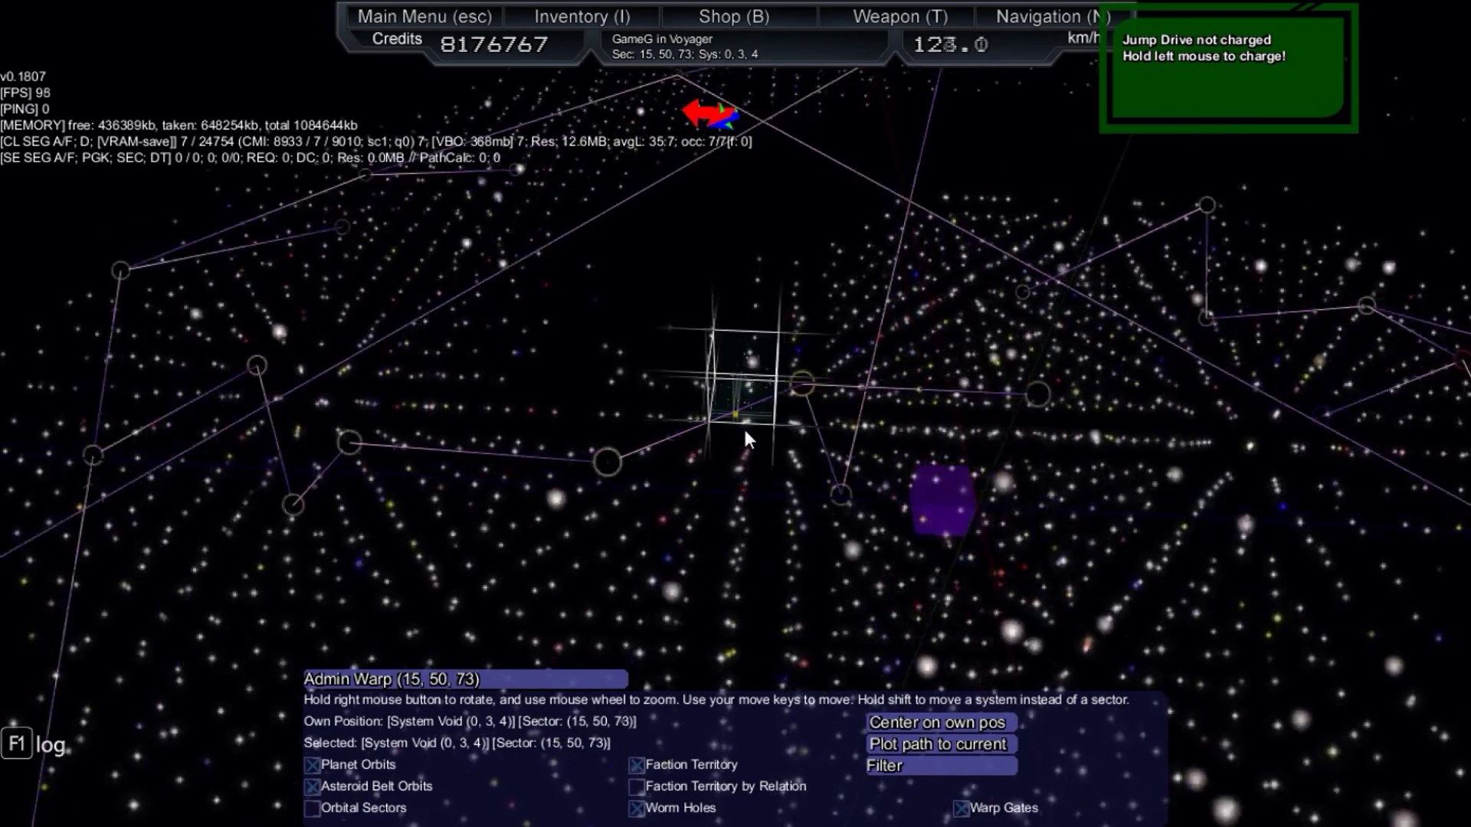
key(n)
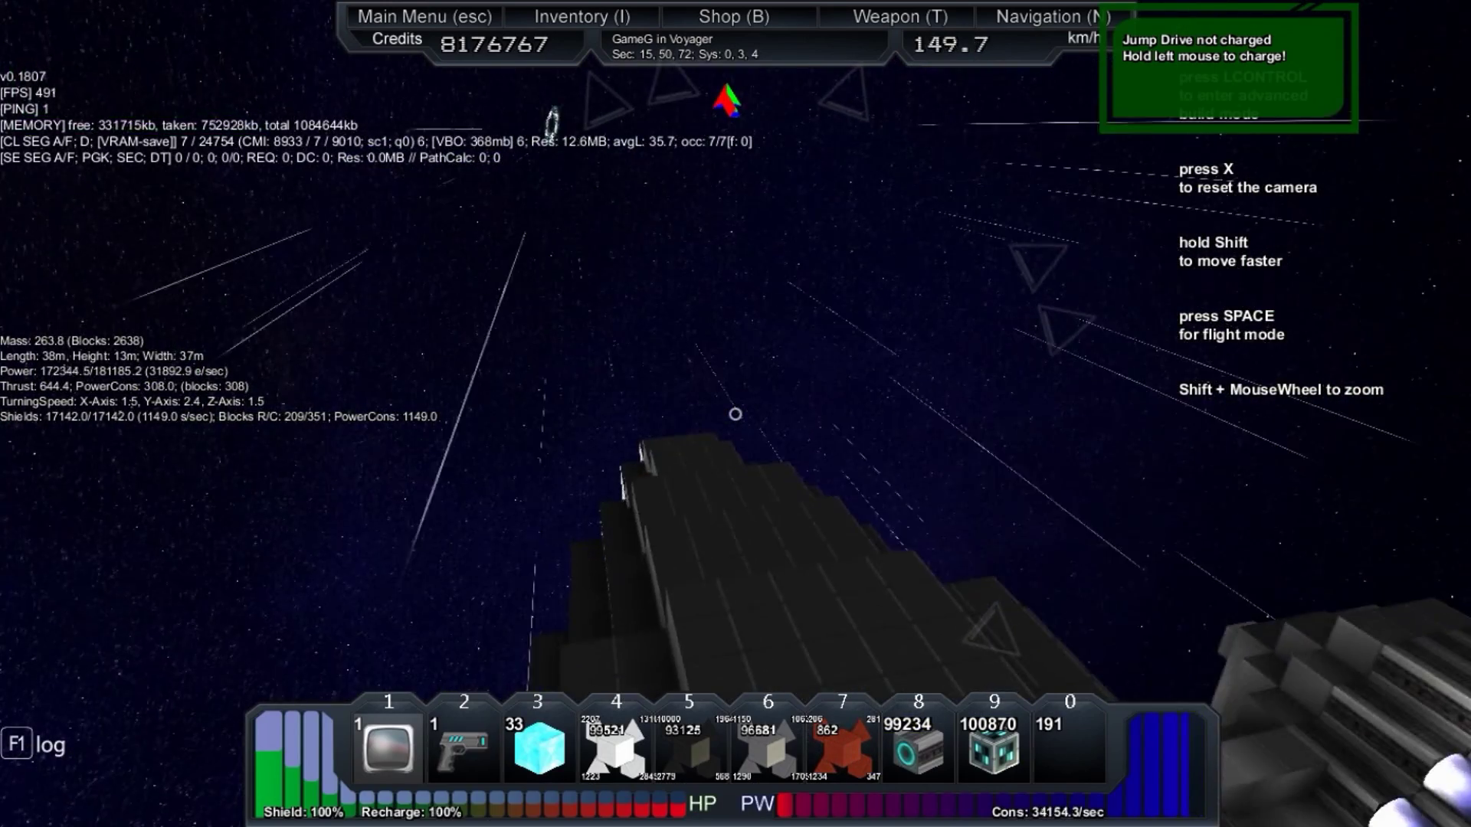
Step: Chain jump-drive jumps until a wormhole warns of warping to sector (30, 46, 110)
key(x)
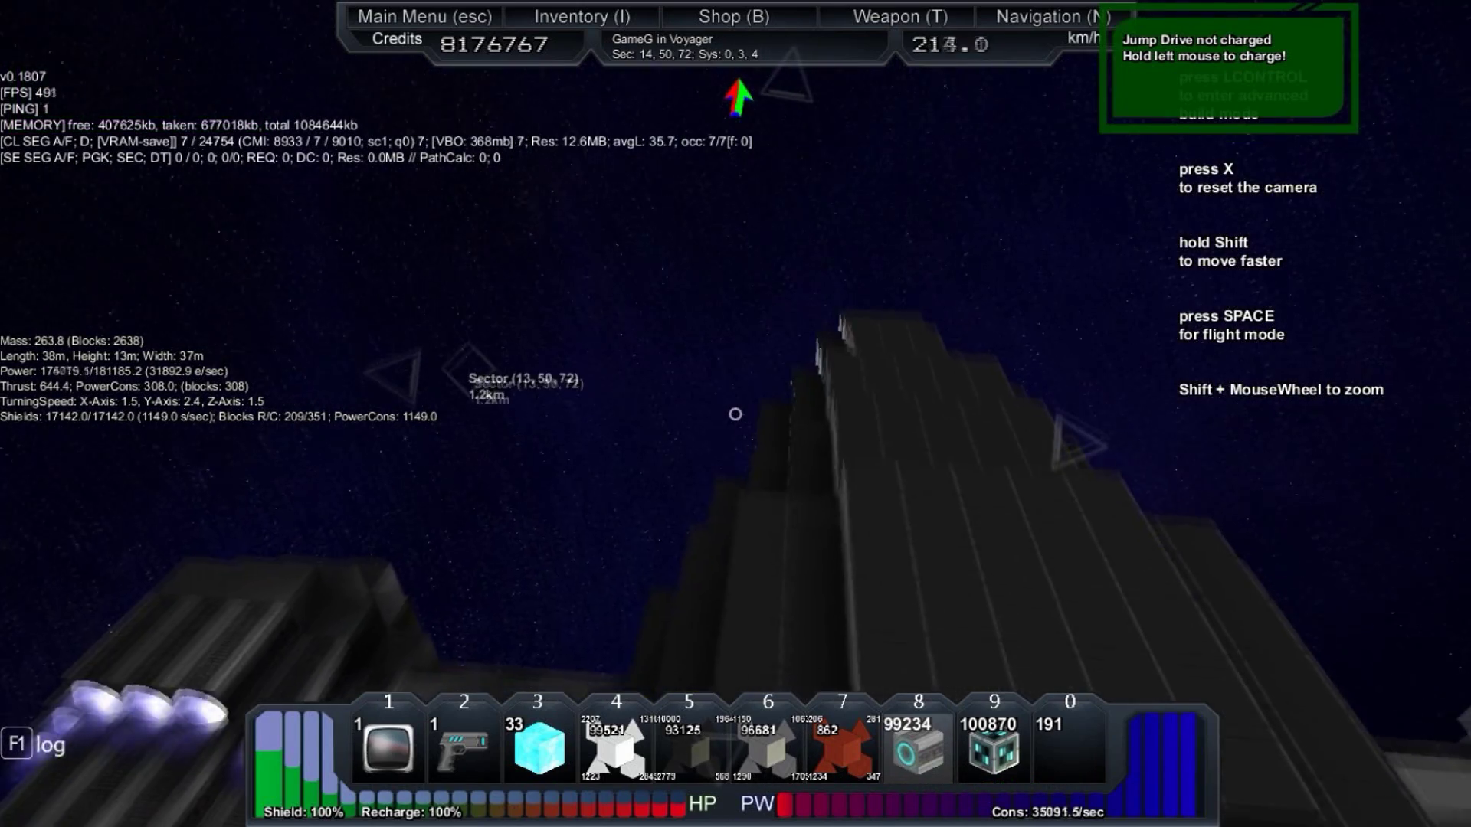
key(3)
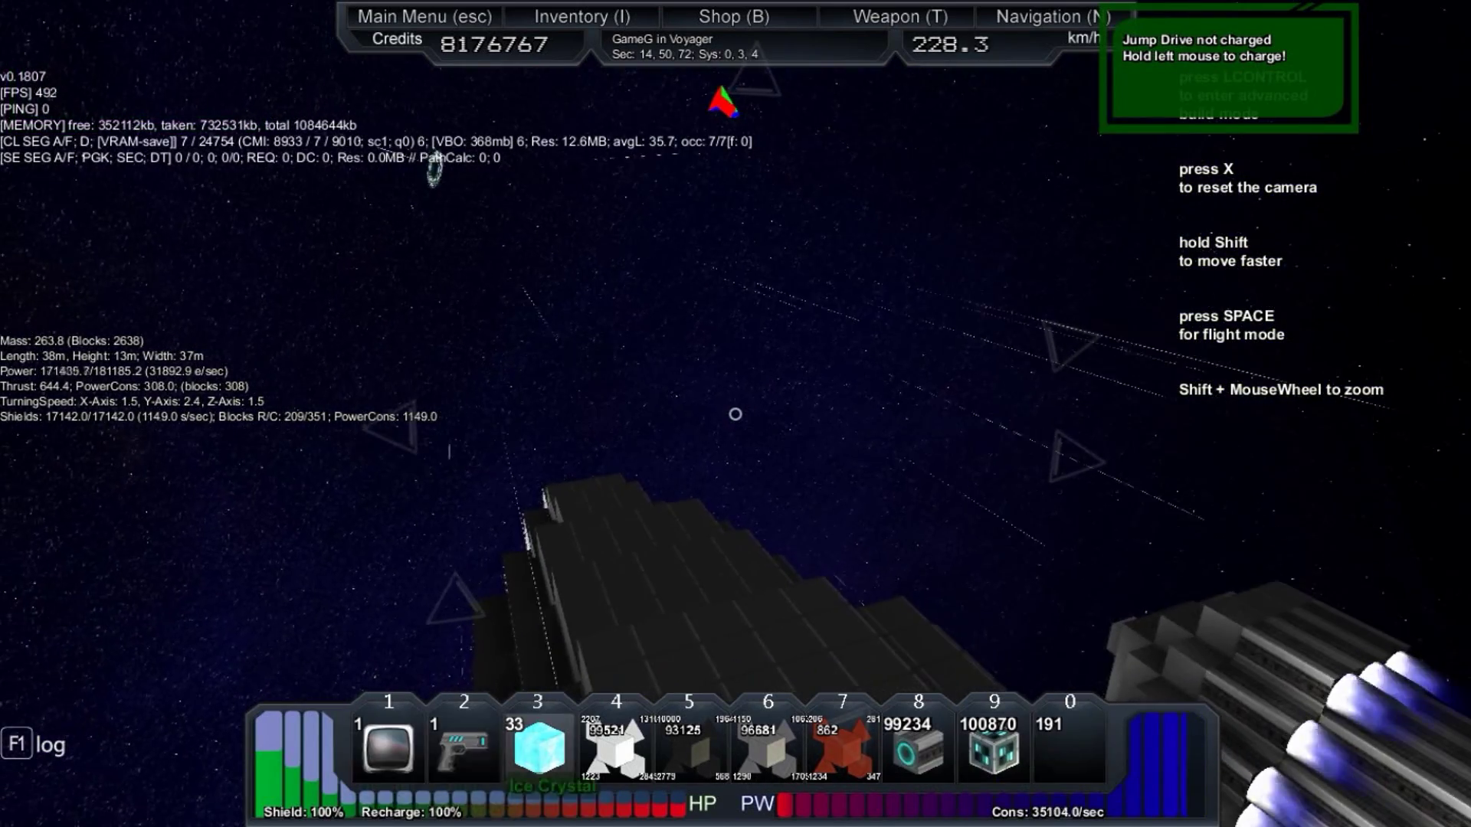
scroll(736, 414, up, 3)
scroll(735, 415, up, 1)
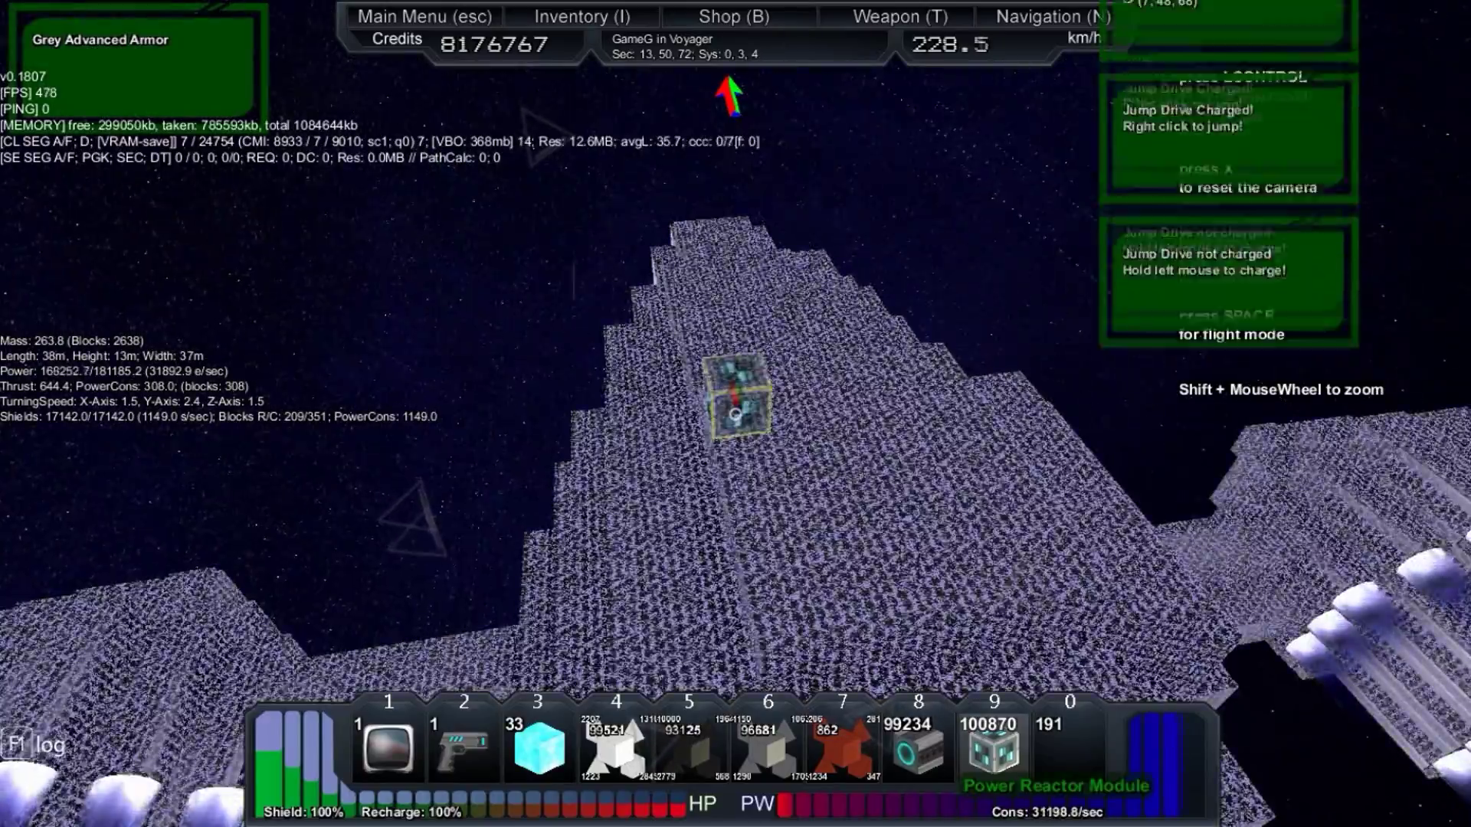
right_click(734, 414)
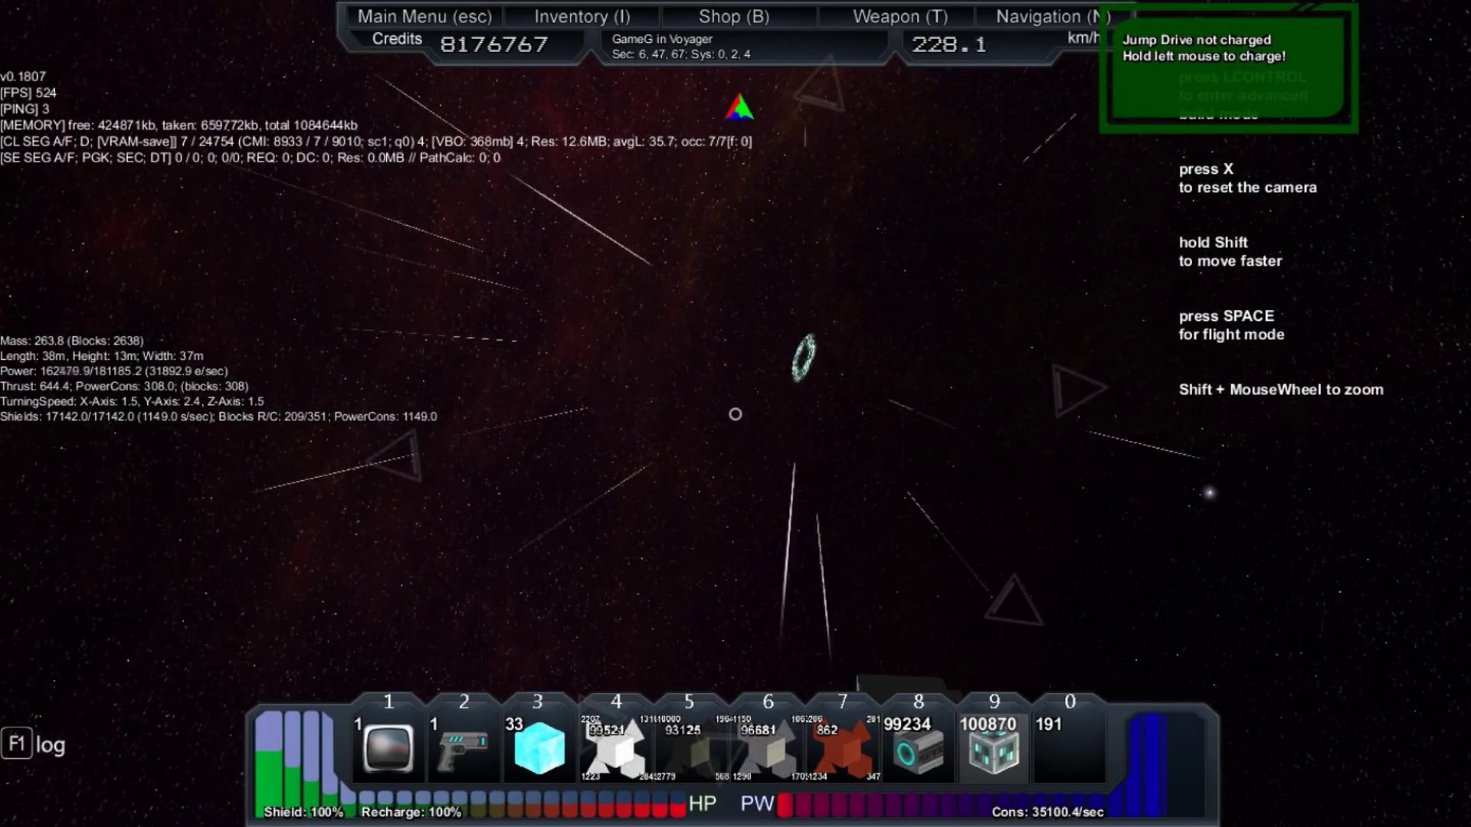
right_click(737, 413)
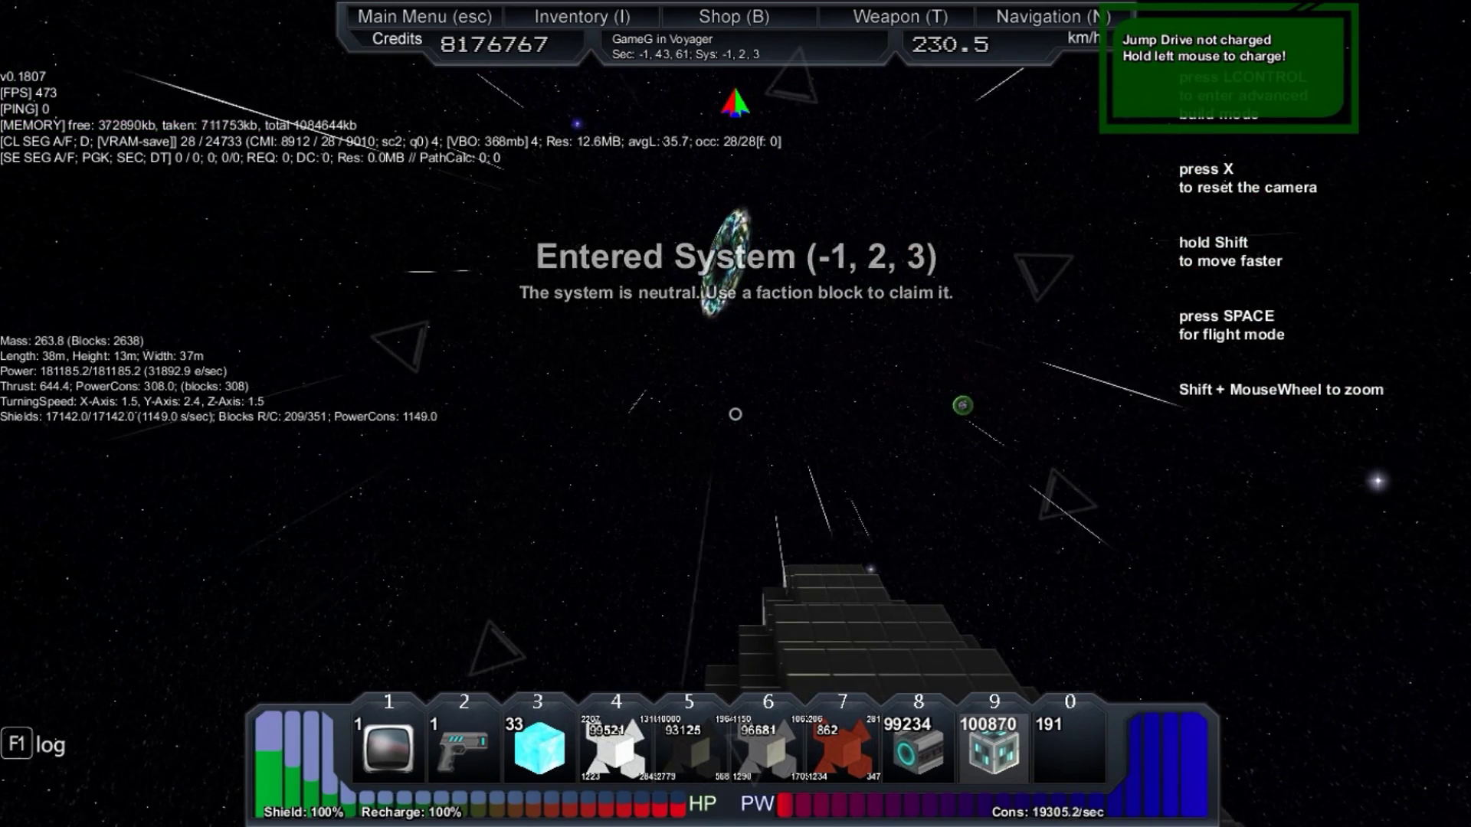
click(737, 415)
right_click(736, 413)
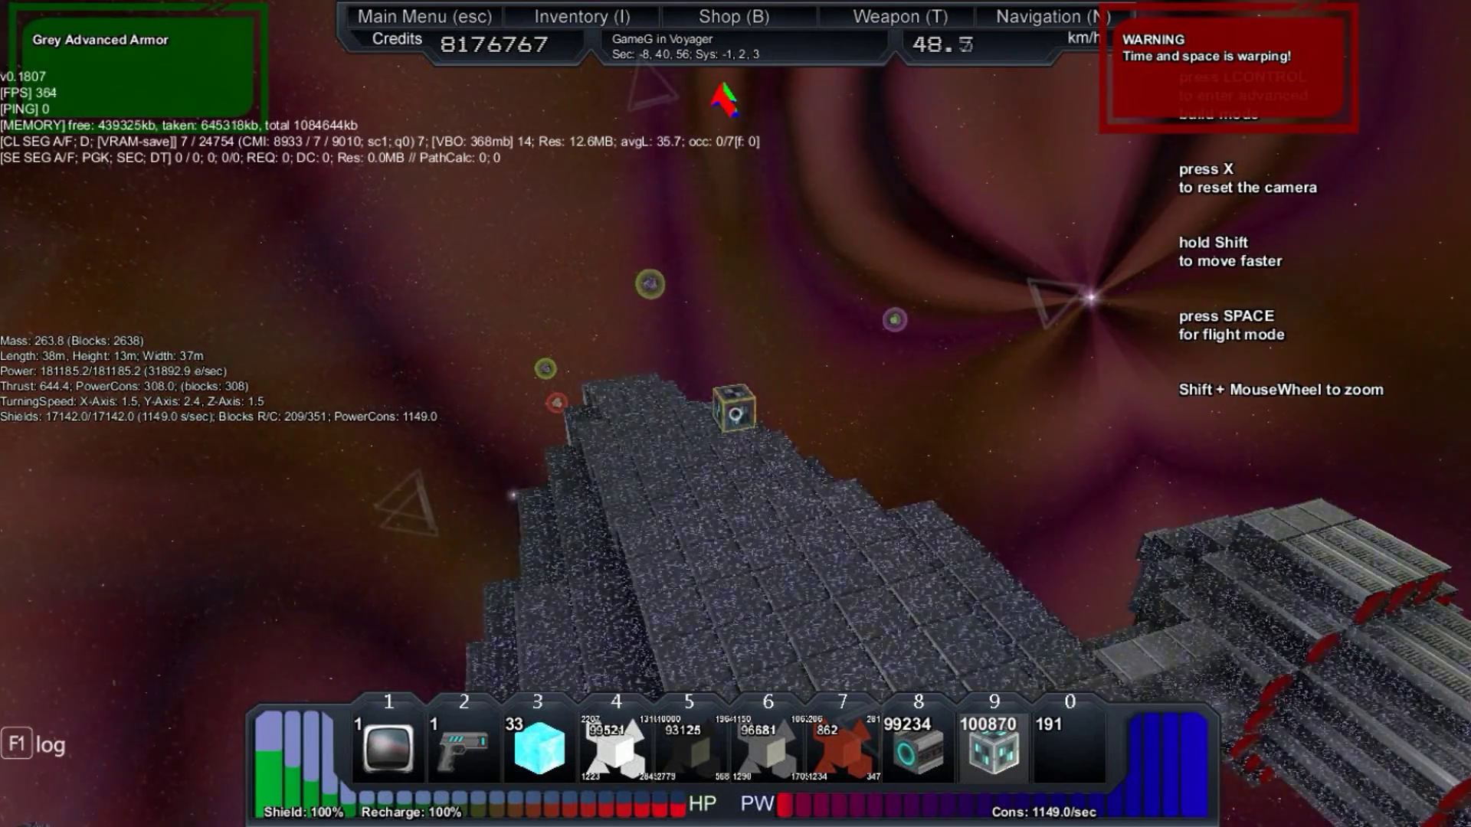
Step: View the galaxy map centred on the own sector in system (1, 2, 6), then close it
key(g)
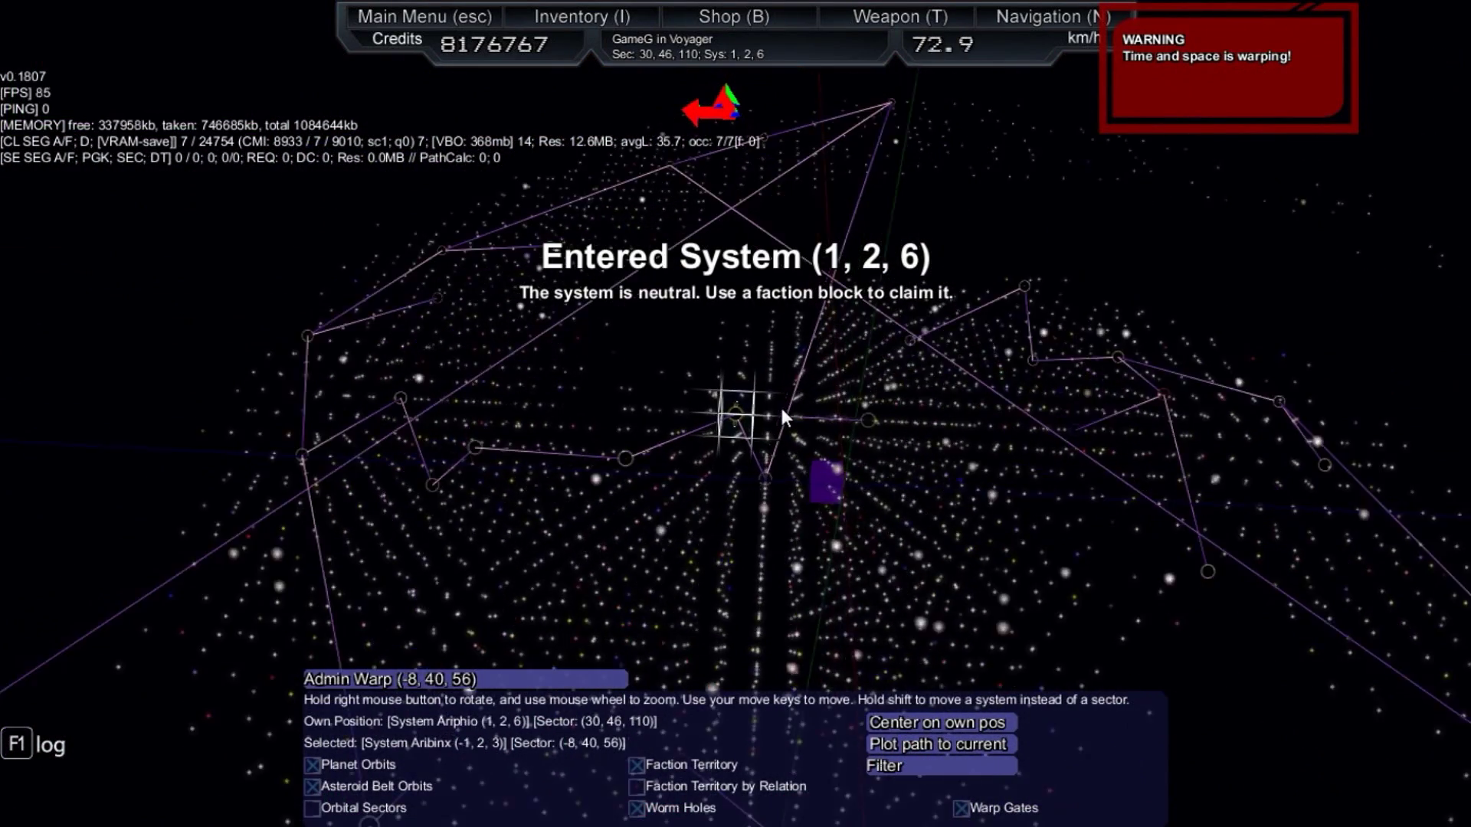
scroll(780, 405, up, 3)
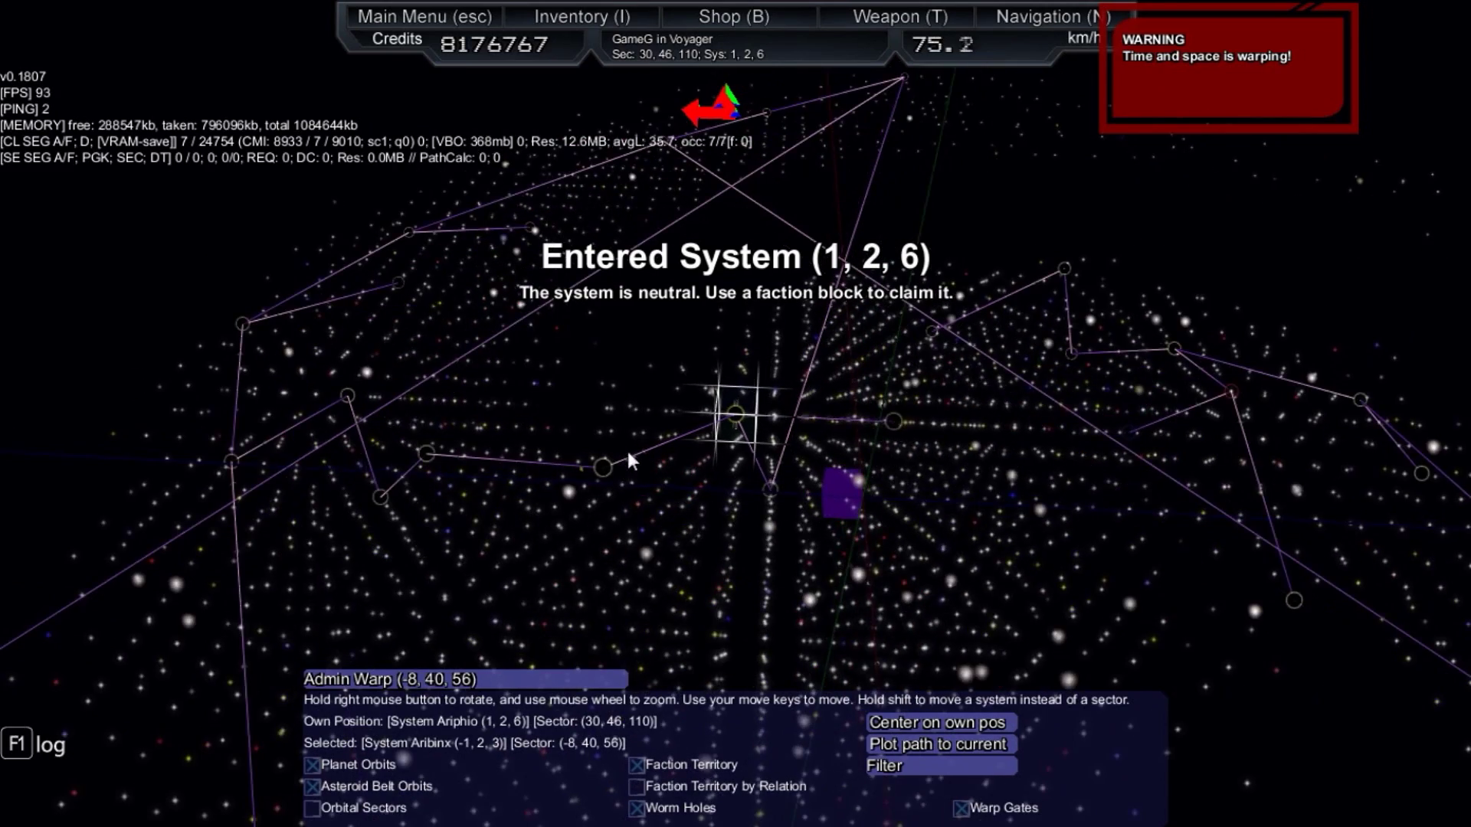
scroll(628, 452, up, 3)
key(g)
key(g)
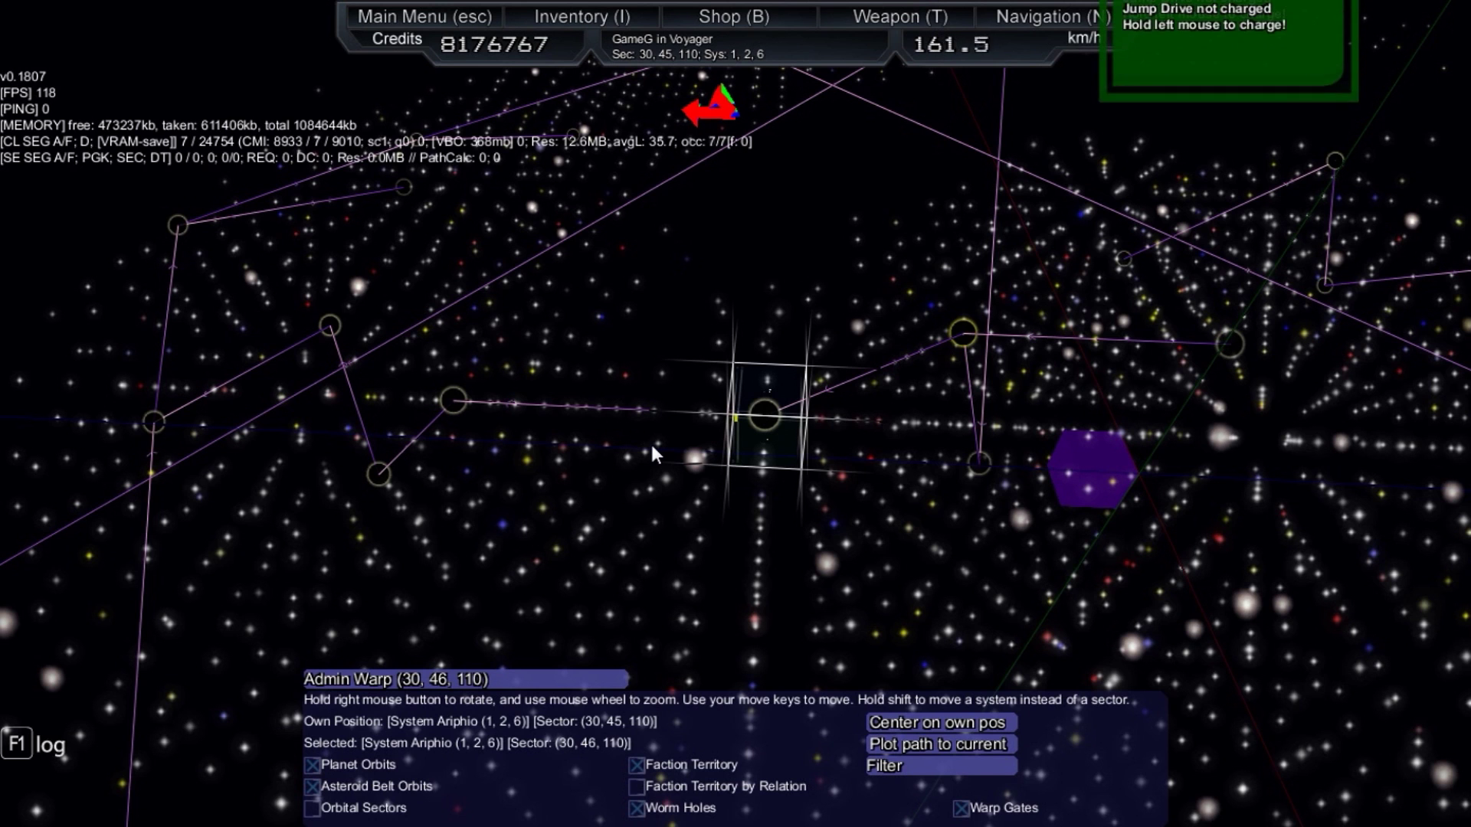
scroll(649, 442, down, 3)
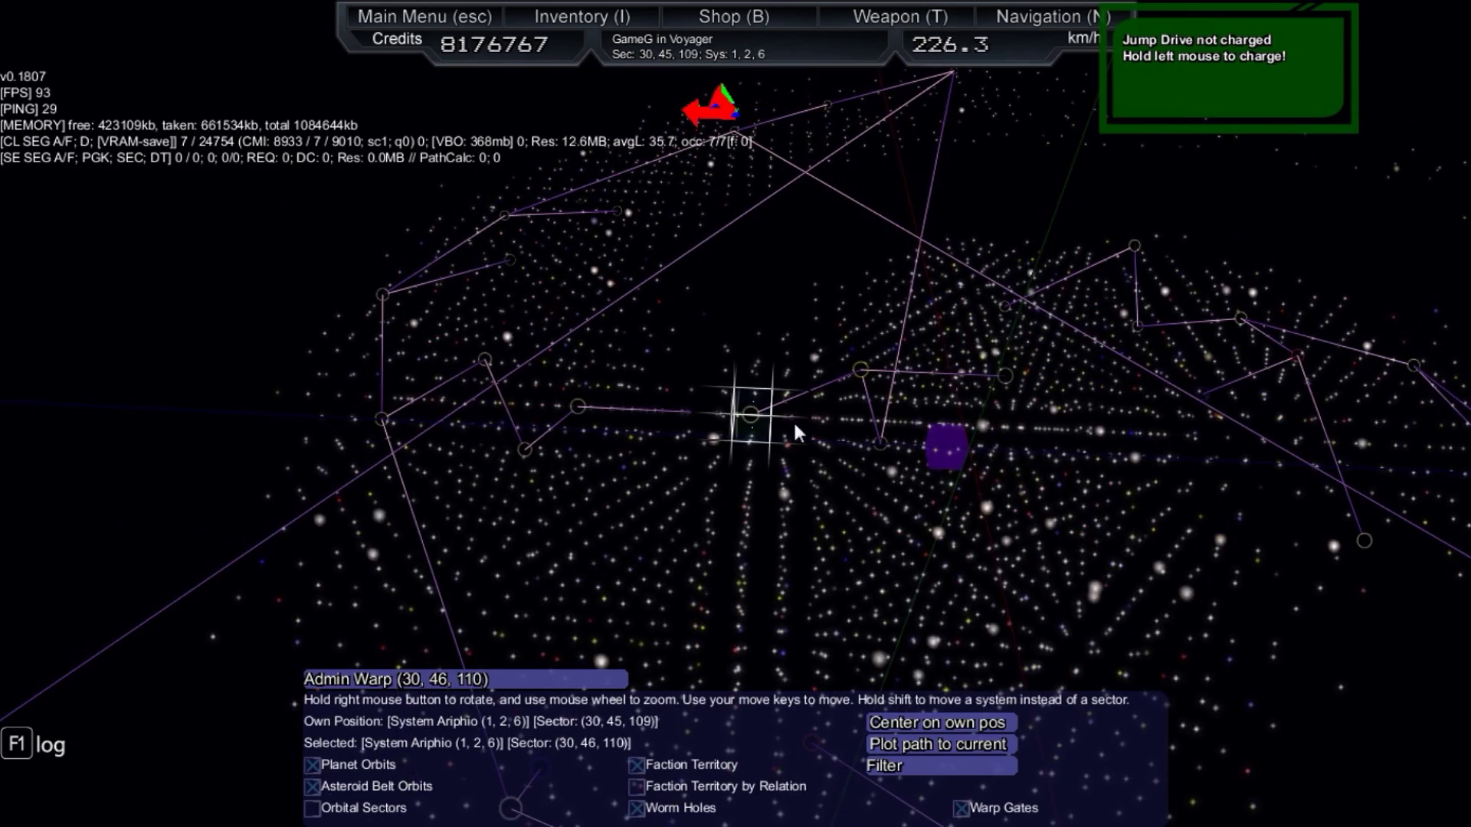
scroll(776, 420, up, 3)
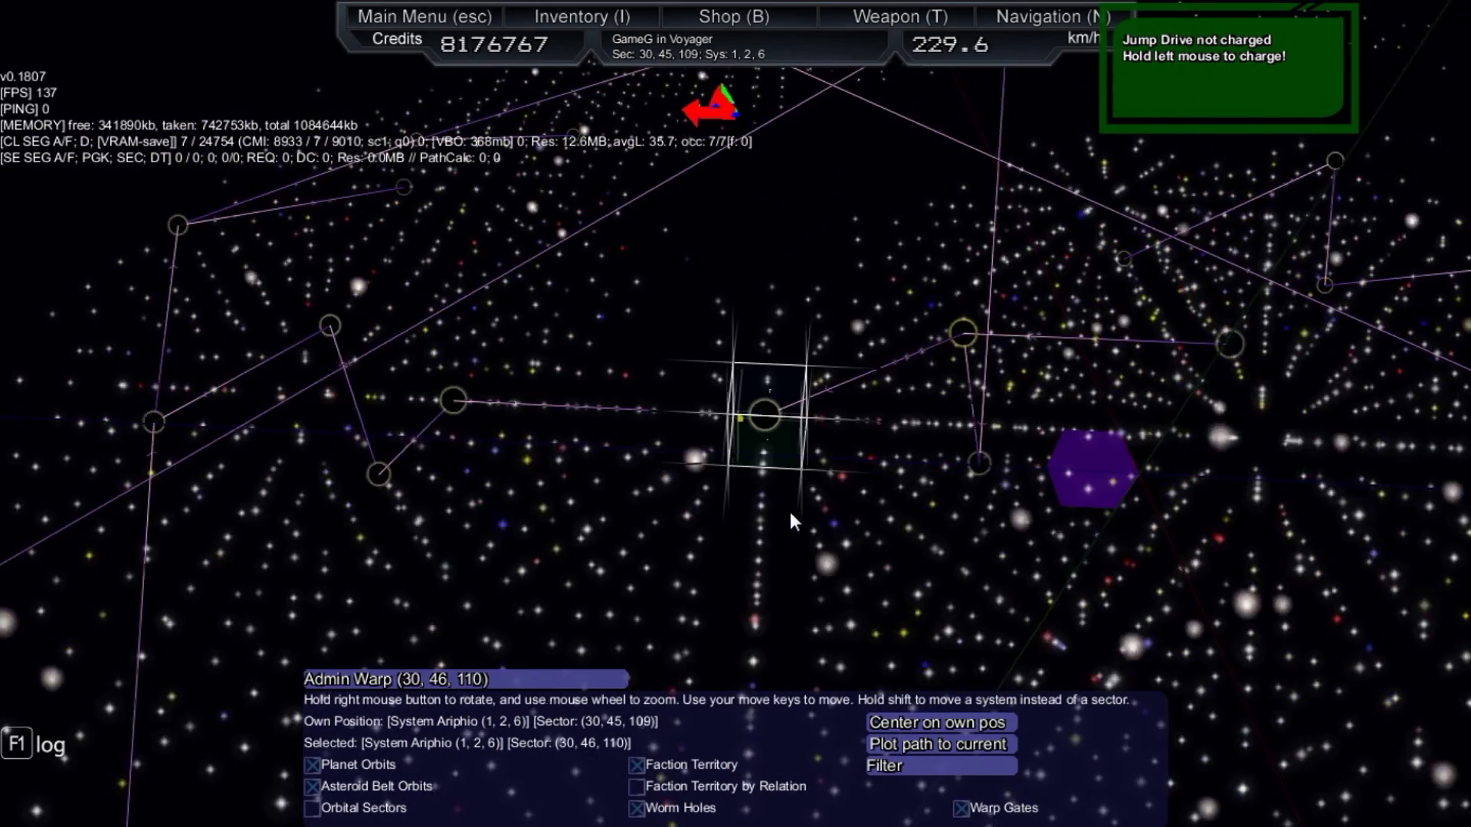
scroll(790, 511, down, 2)
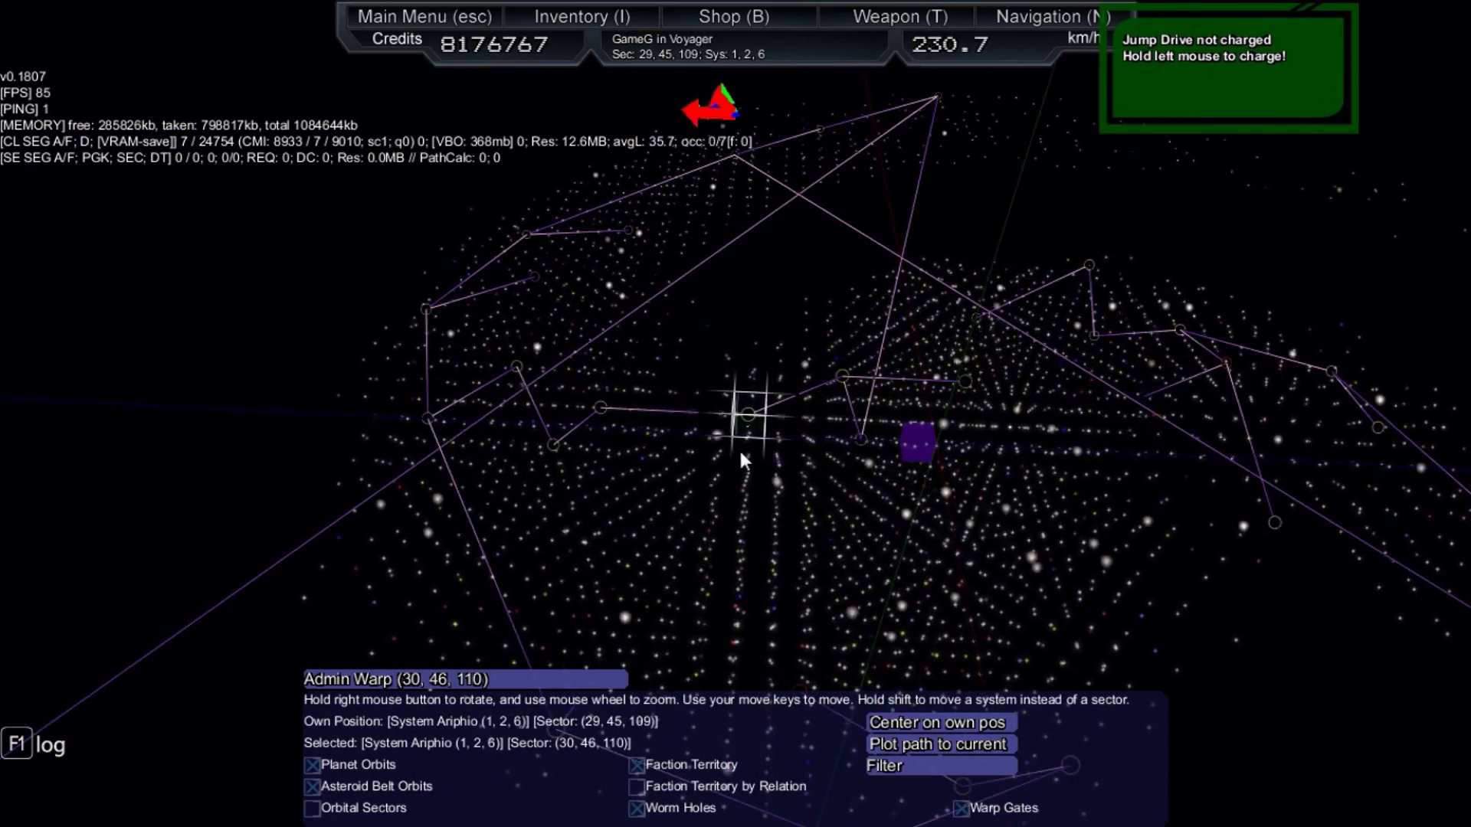
scroll(742, 456, up, 1)
scroll(741, 455, up, 1)
scroll(802, 520, up, 1)
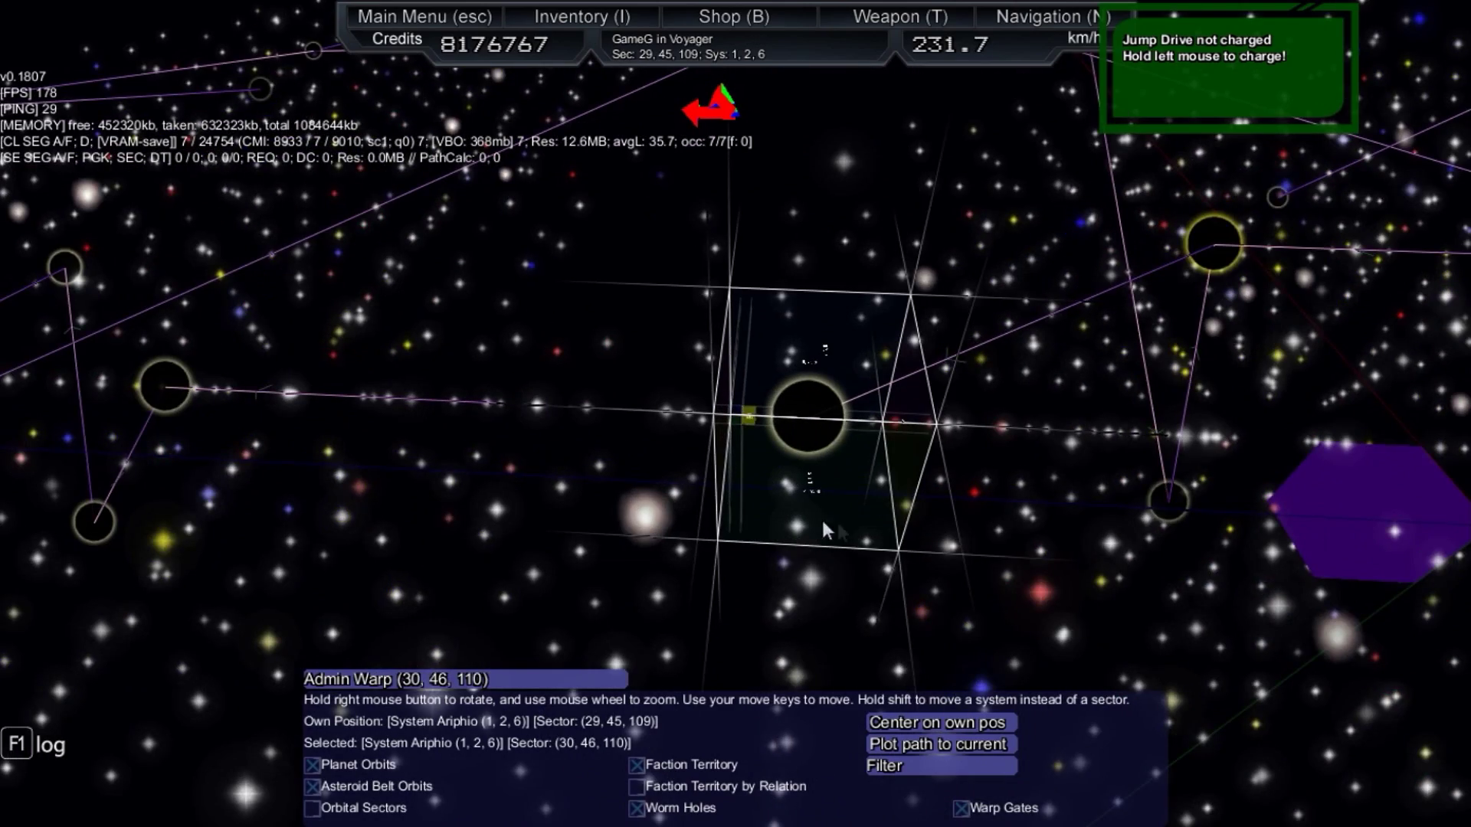
scroll(824, 522, down, 1)
scroll(825, 431, down, 1)
scroll(964, 527, down, 1)
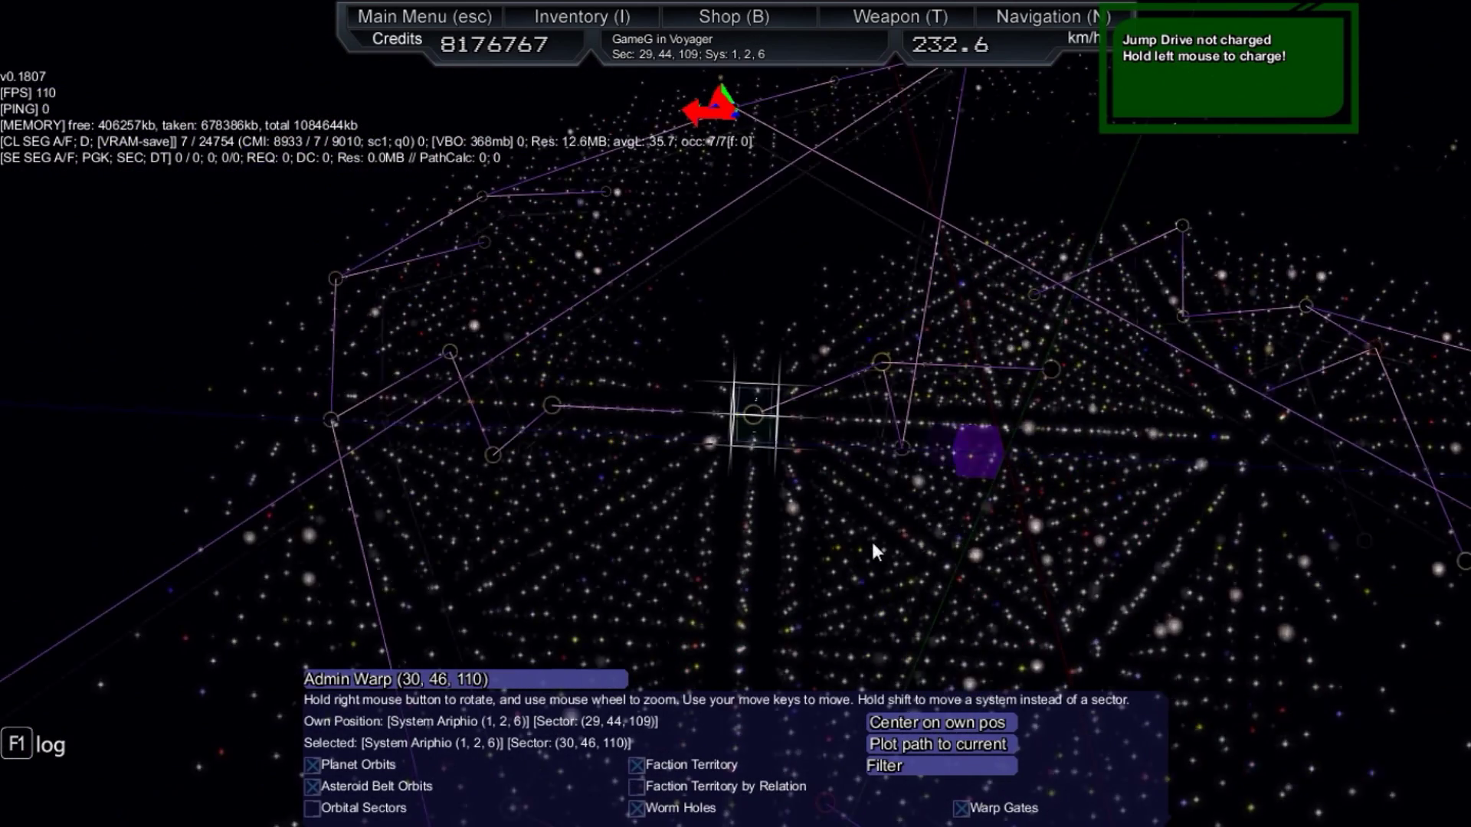
key(n)
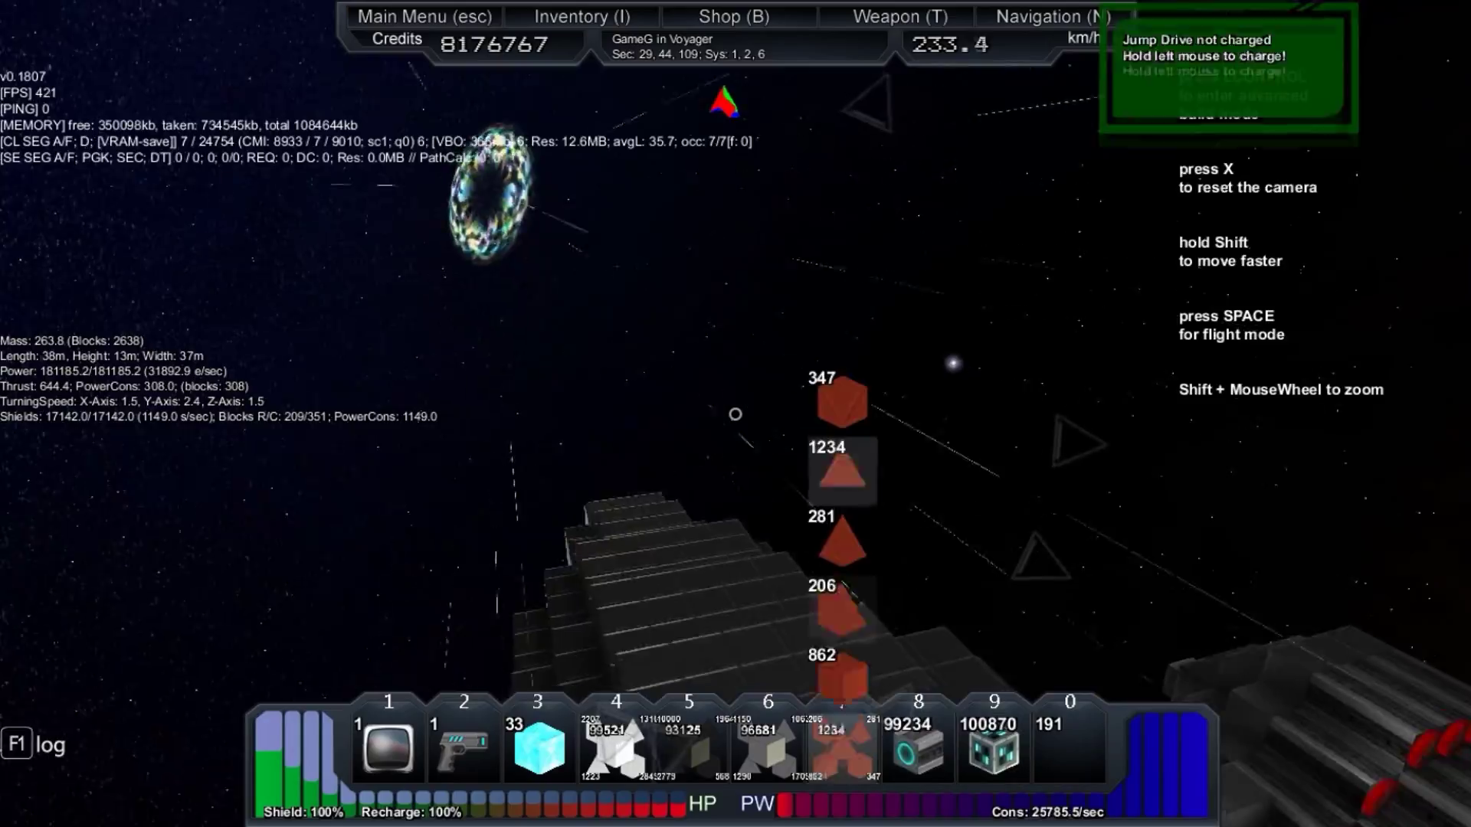
Step: Jump to sector (-9, -11, 12) and step onto the station platform
right_click(735, 414)
key(0)
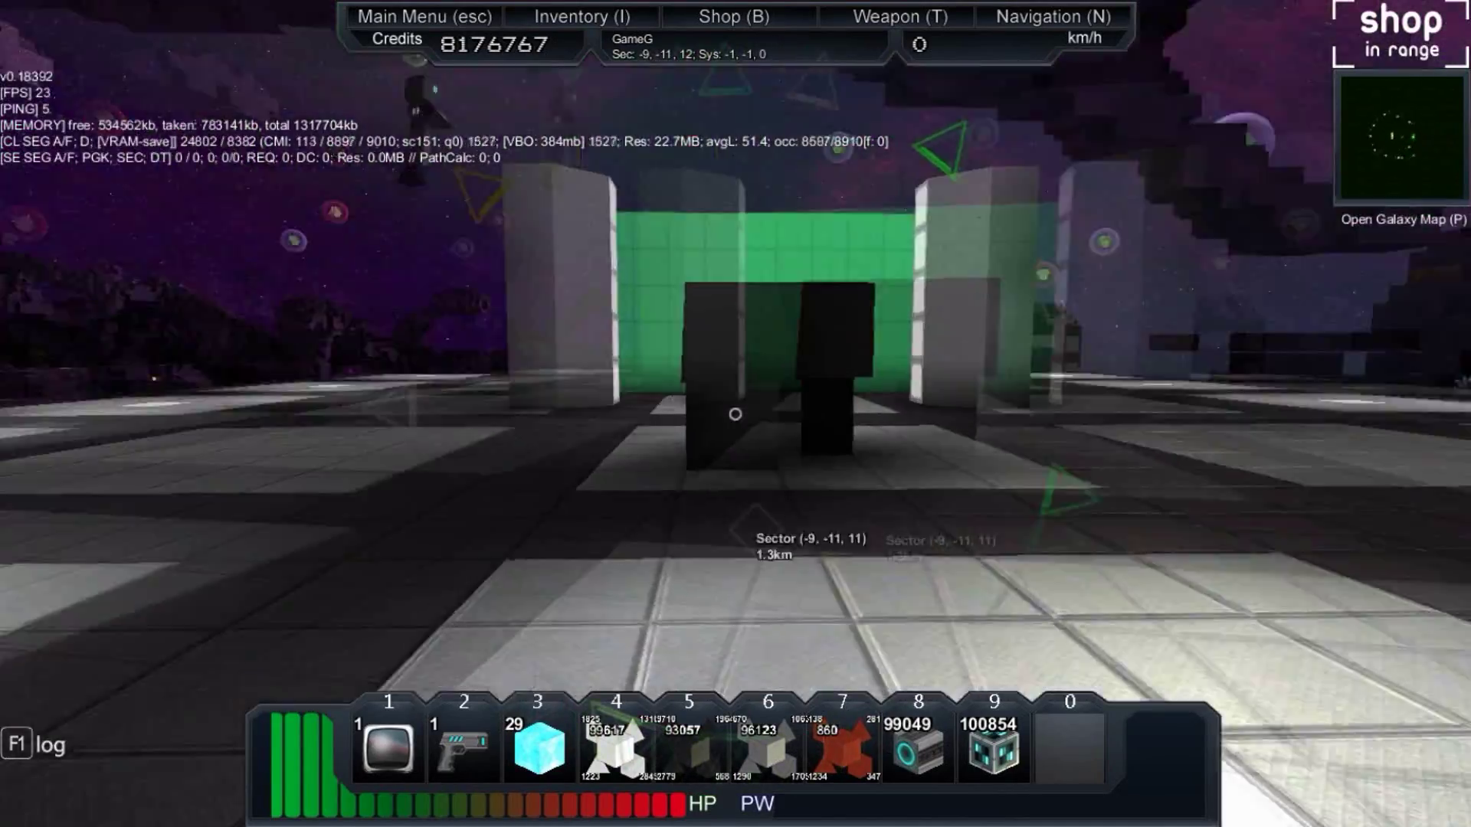
Step: Walk past the white pillar along the walkway onto the terrain, then check the galaxy map
key(w)
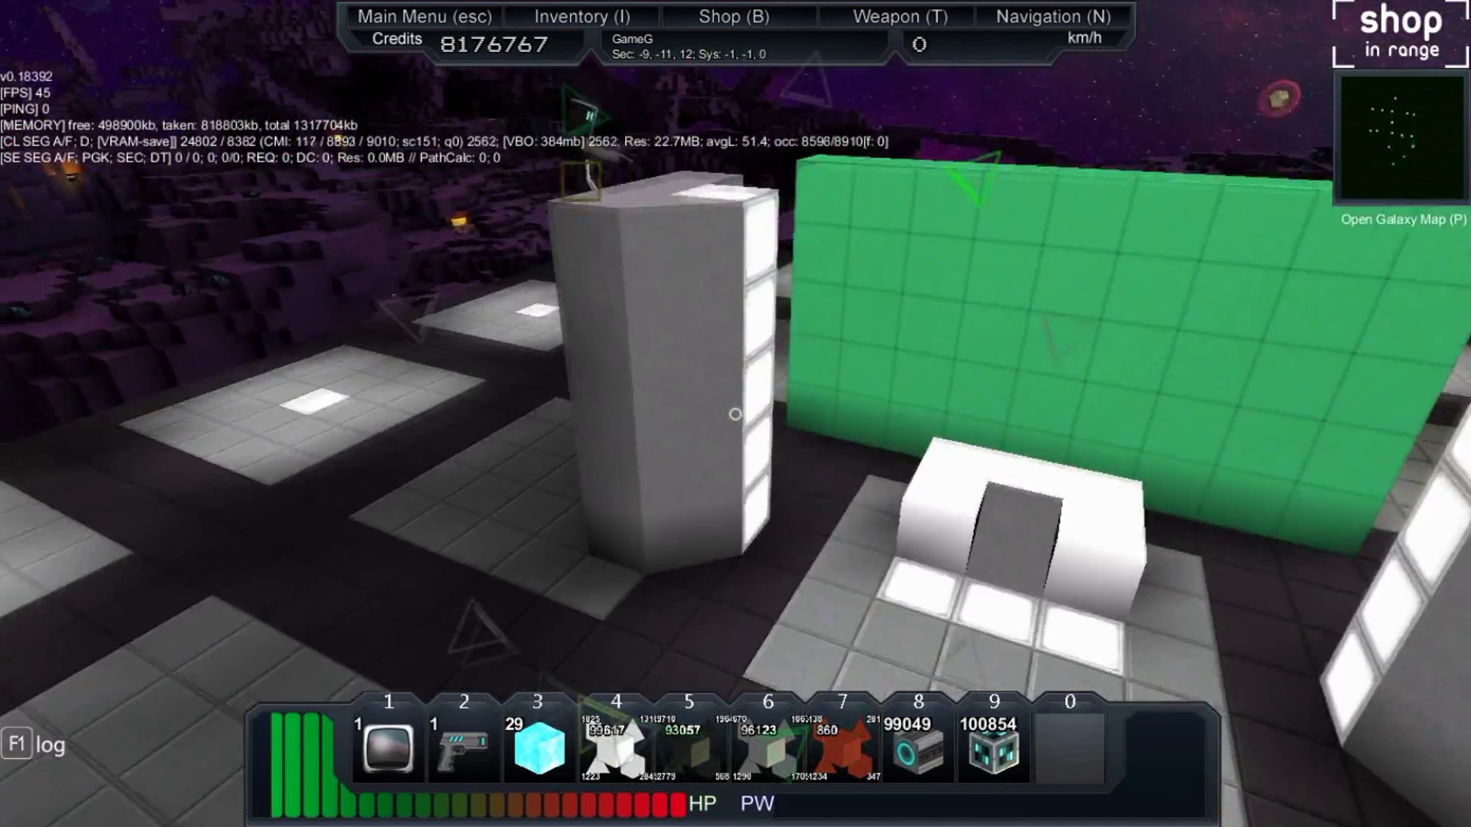
key(w)
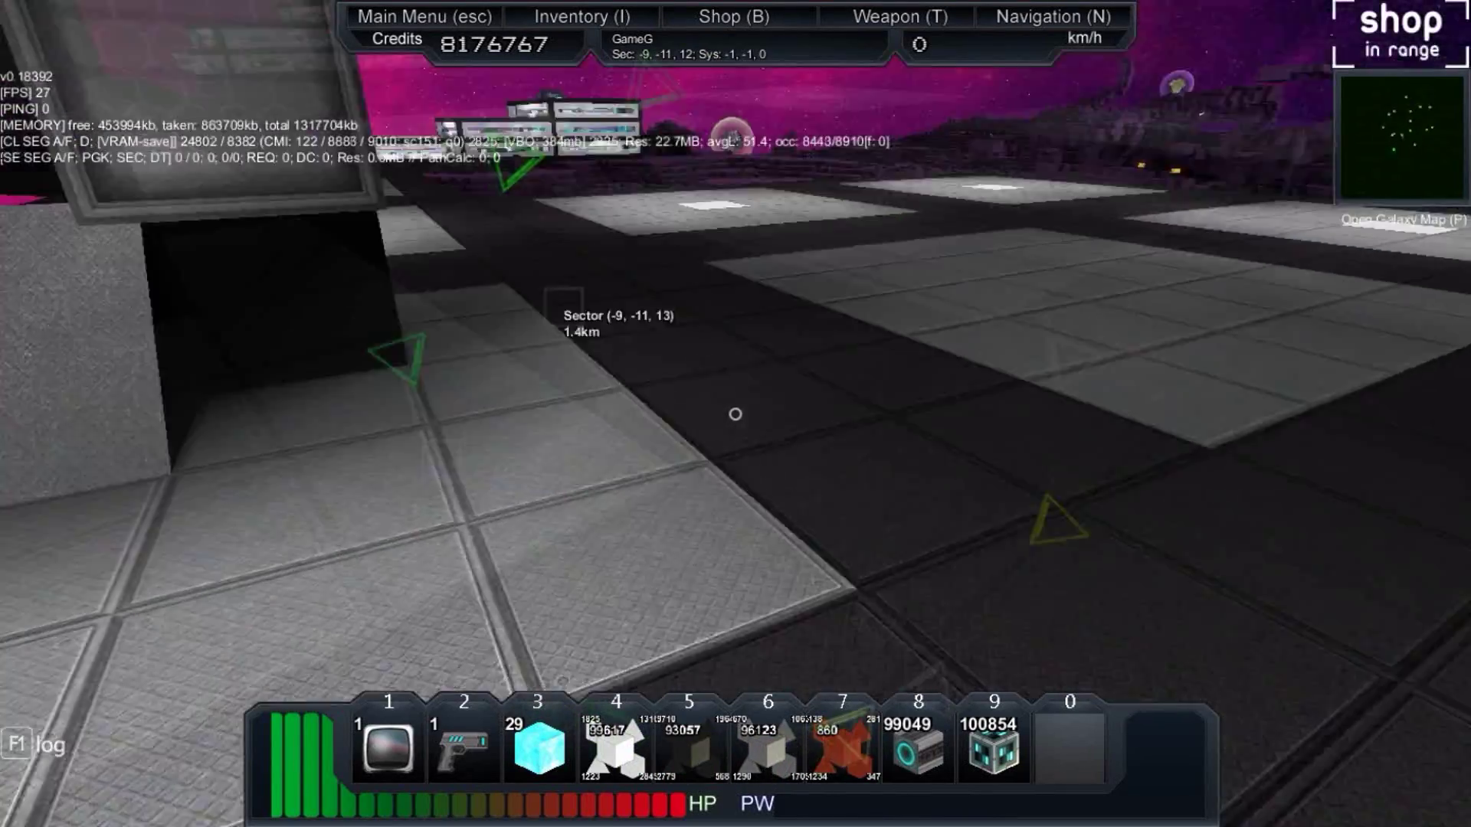
key(w)
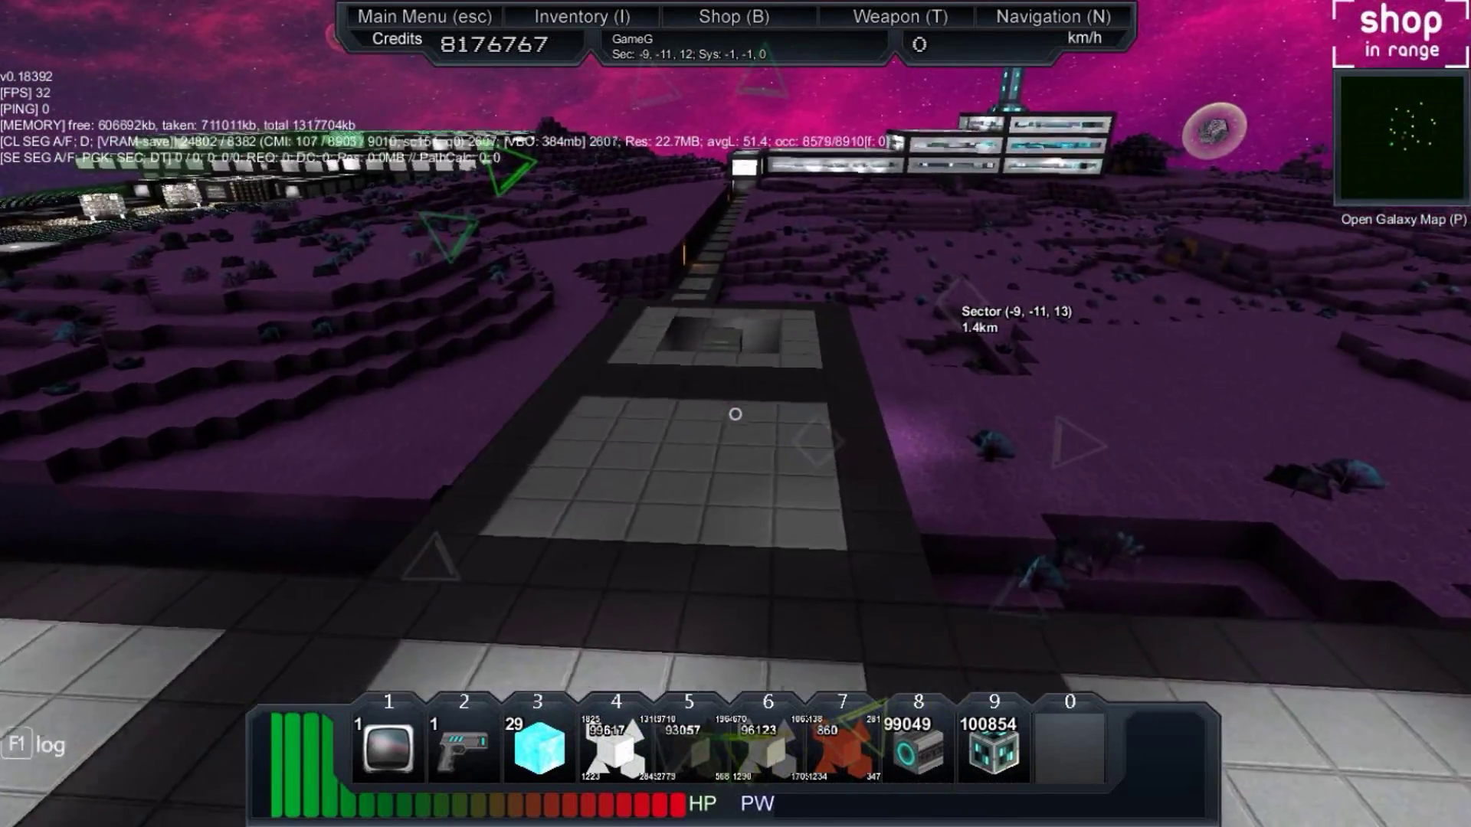
key(w)
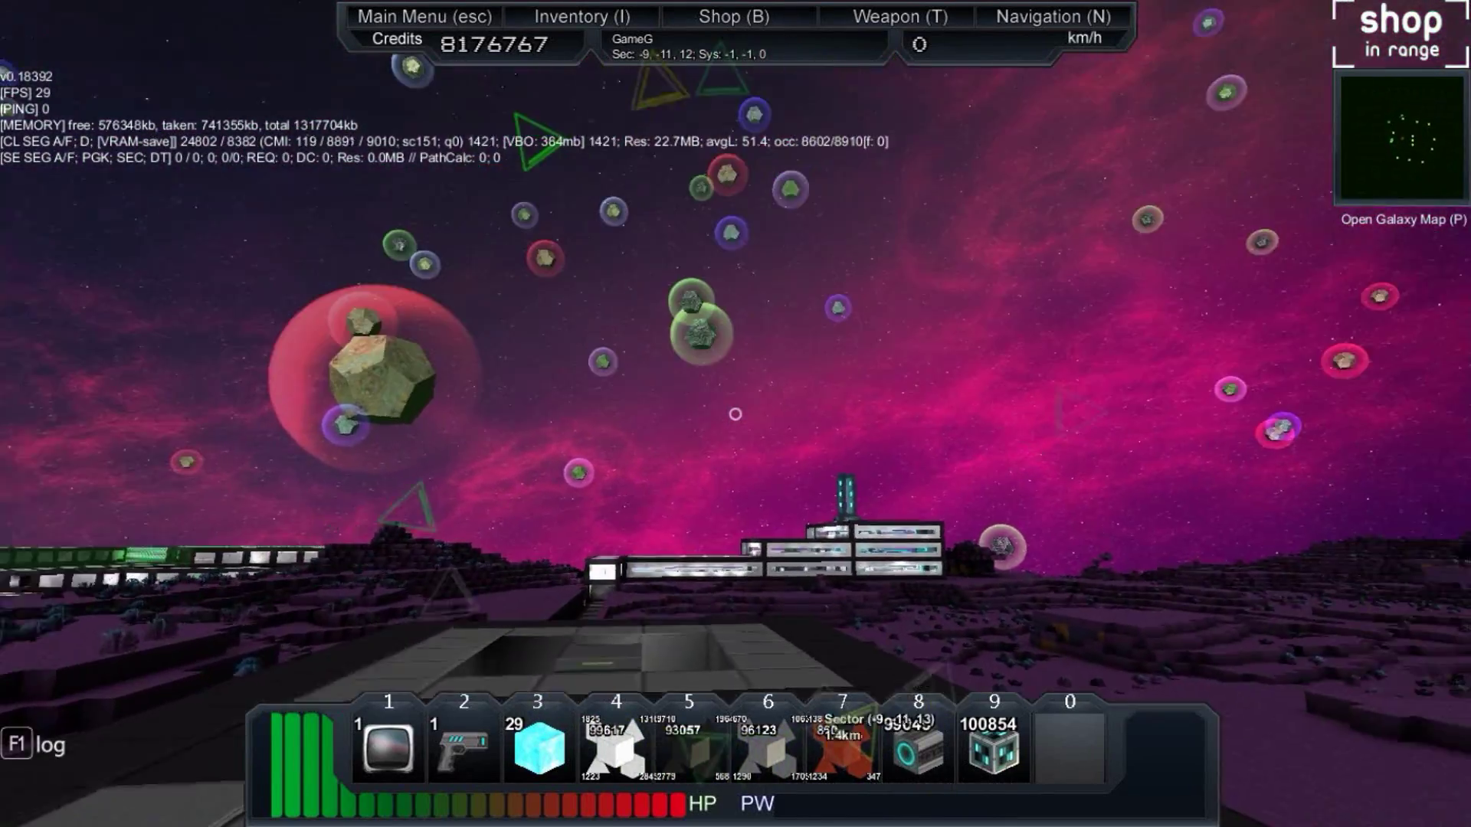
key(w)
key(w)
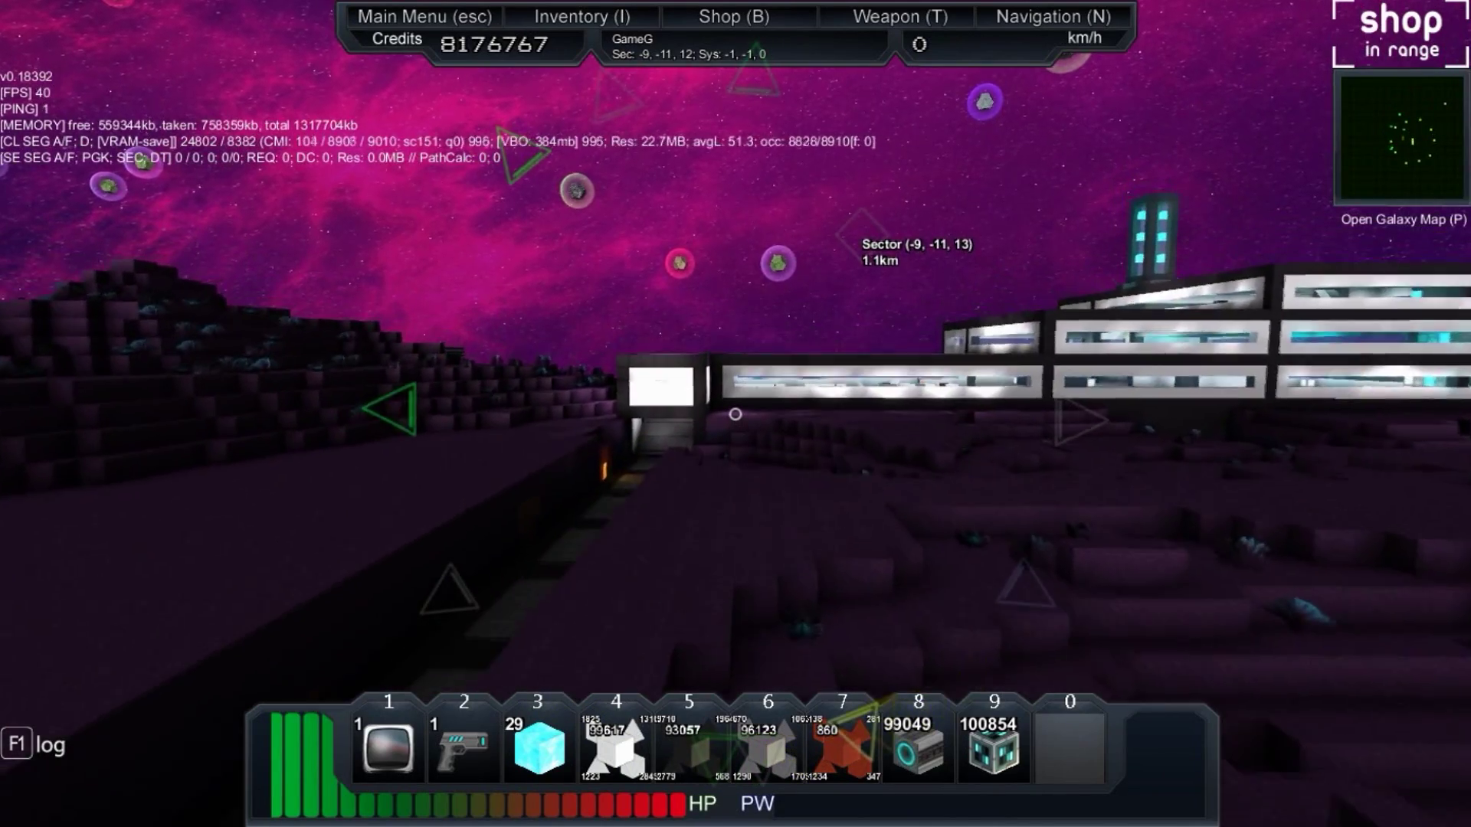
key(p)
scroll(1077, 169, down, 3)
scroll(1077, 170, down, 5)
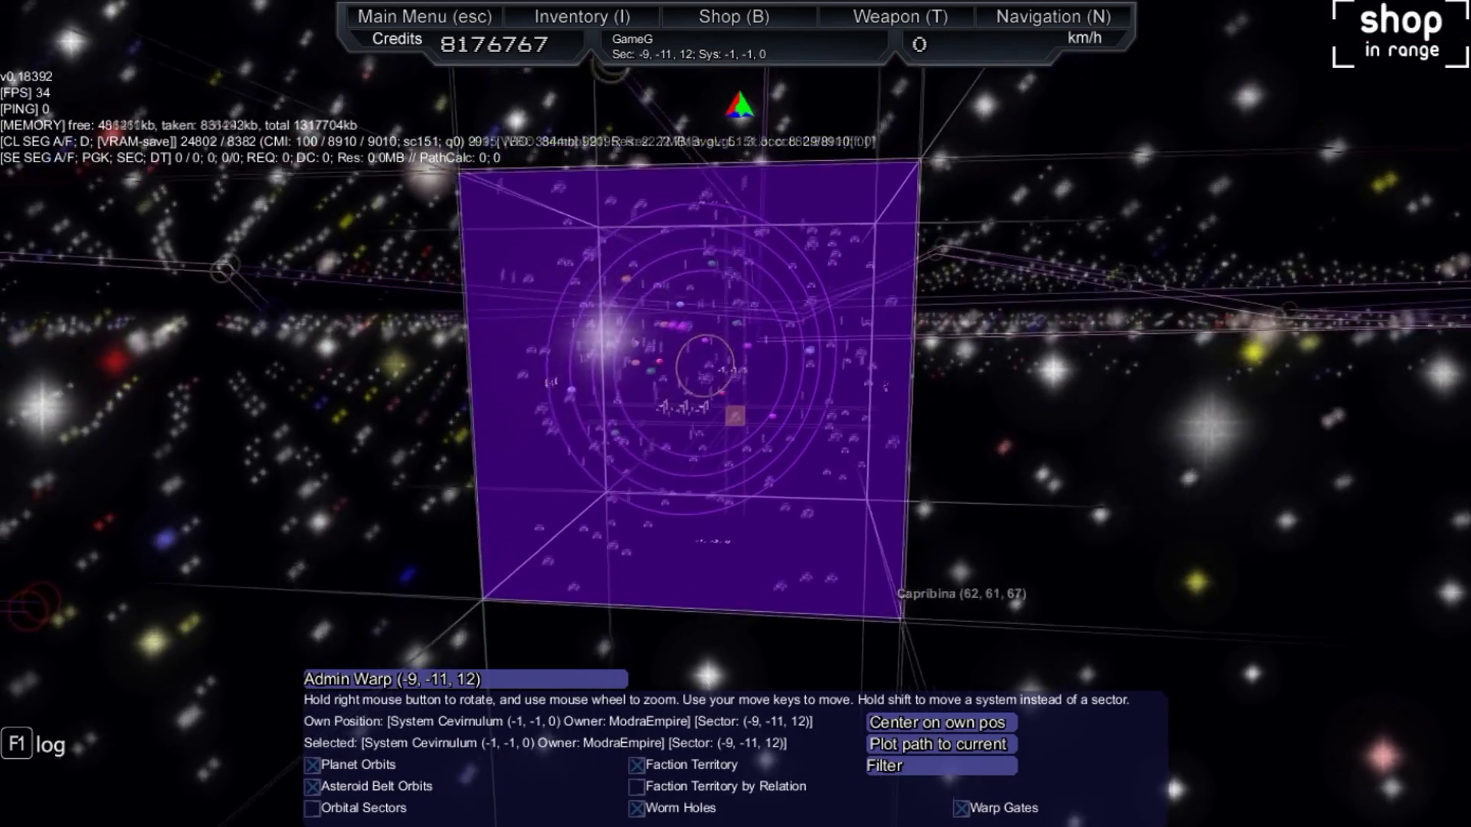
Step: Tilt the Cevimulum galaxy map to an overhead view, then close it
drag(1078, 462, 1229, 300)
scroll(1227, 295, down, 5)
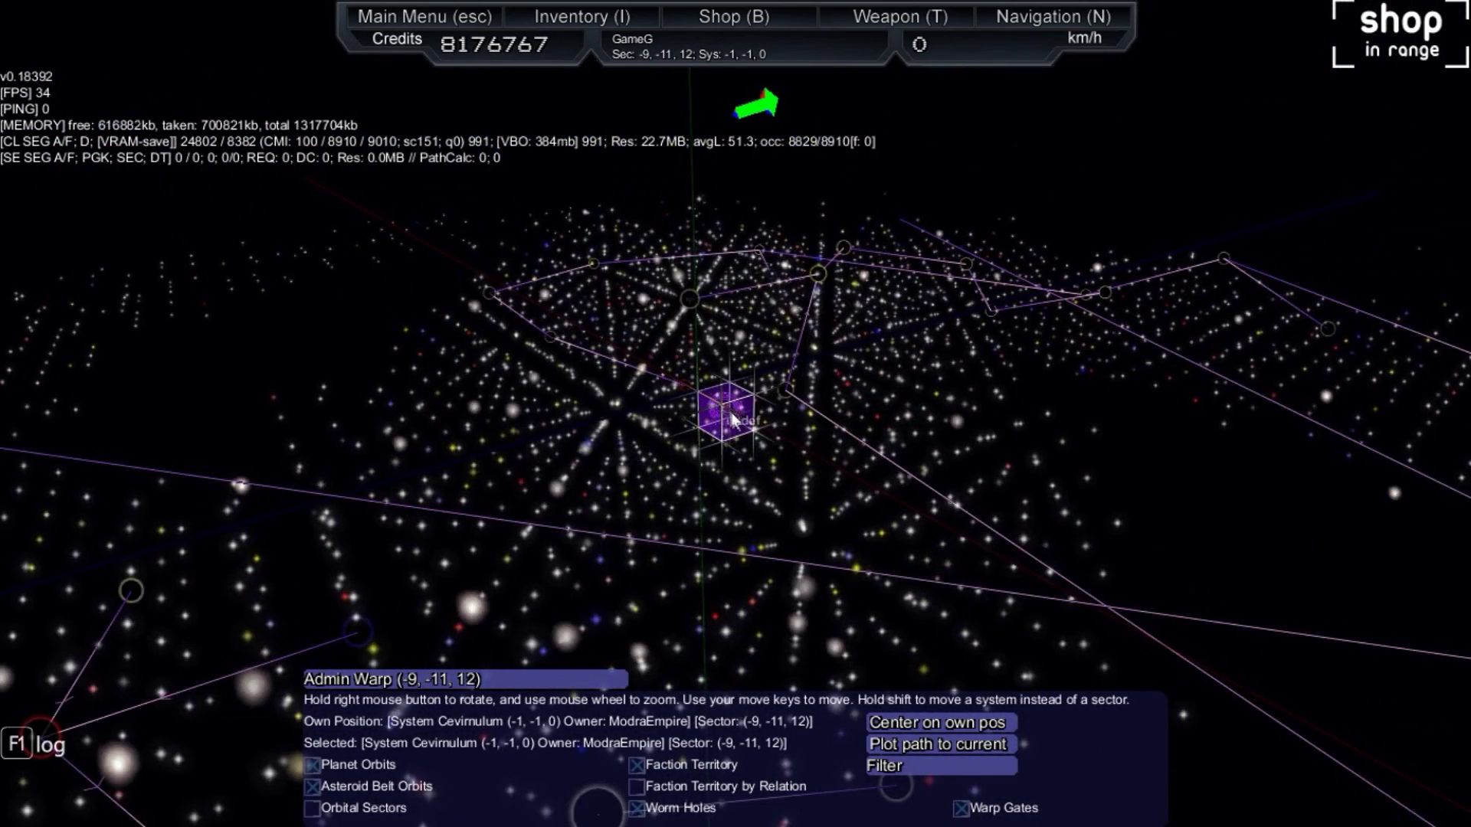
scroll(748, 440, down, 3)
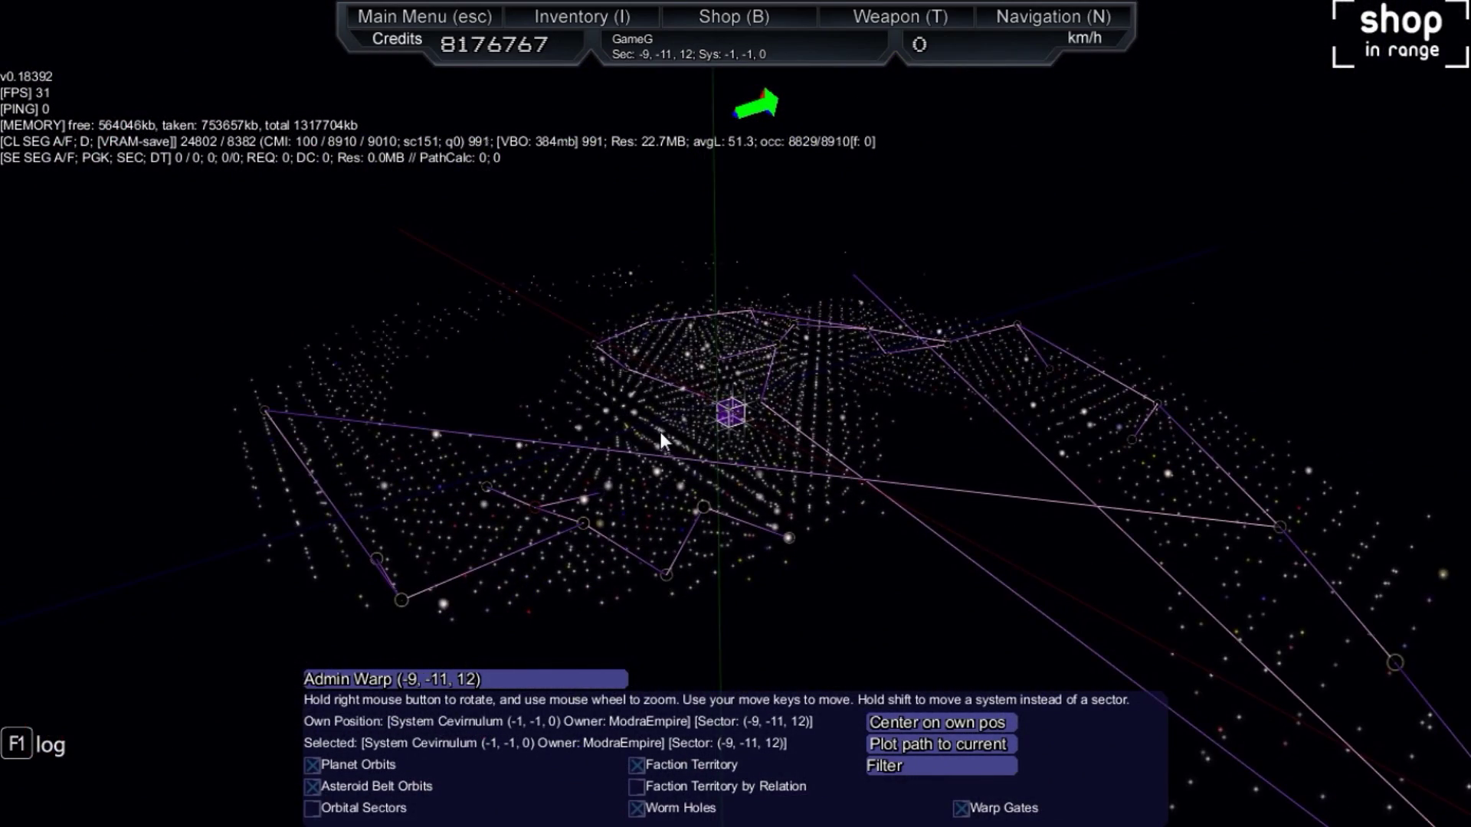
key(n)
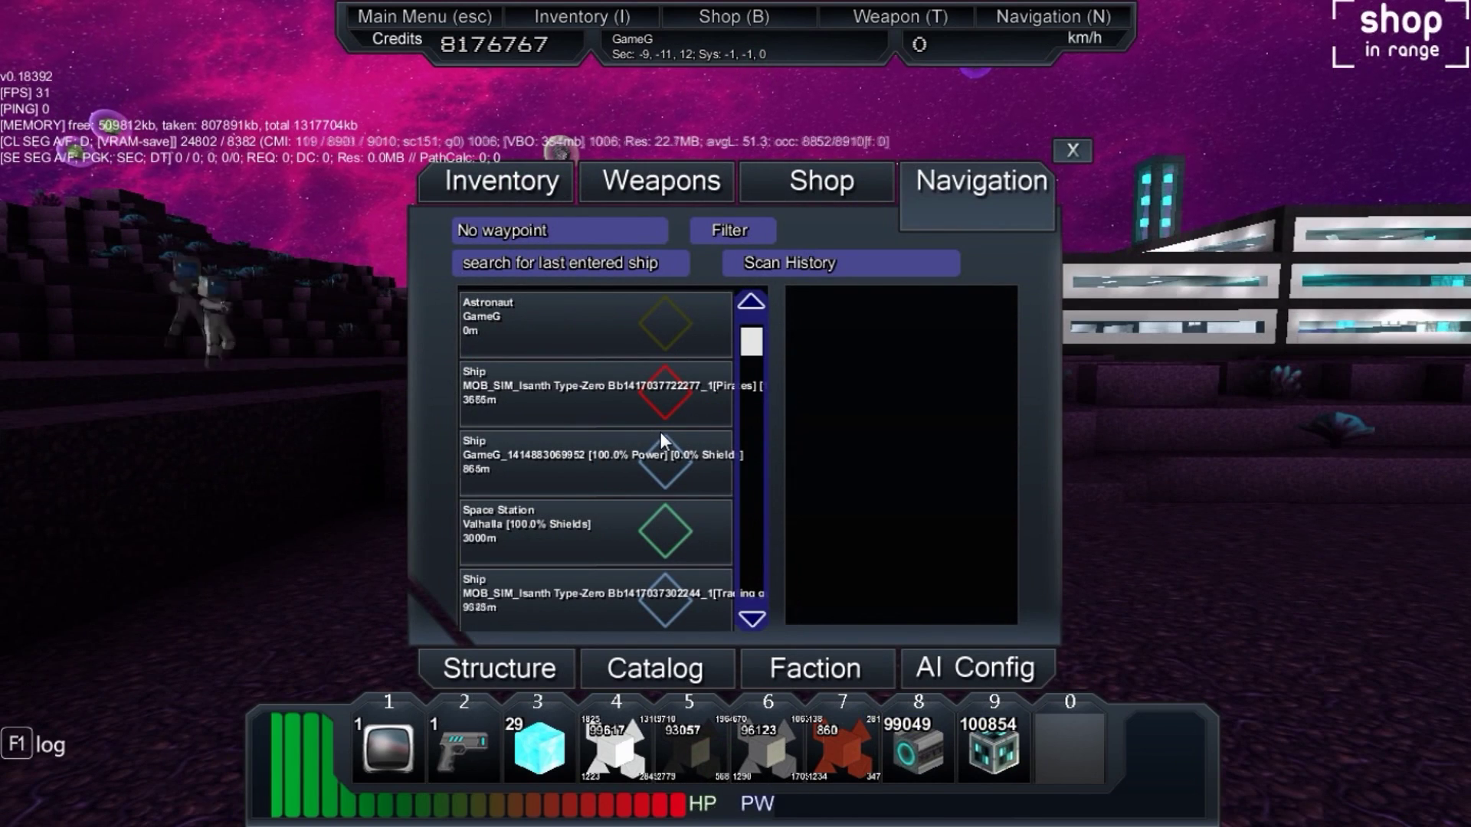
Step: Dismiss the navigation list and walk over the purple ground to the station stairwell
click(1074, 151)
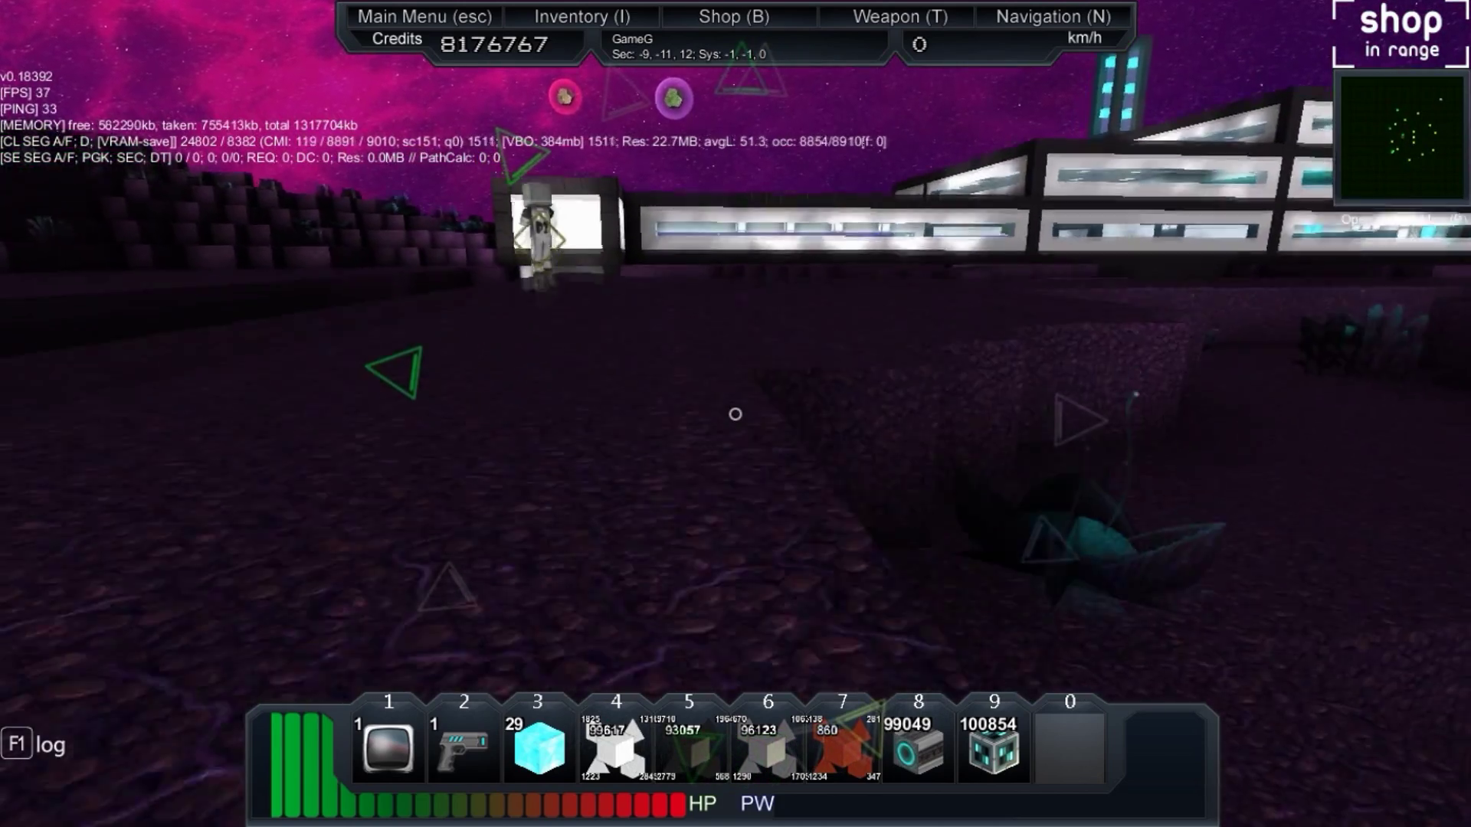
key(w)
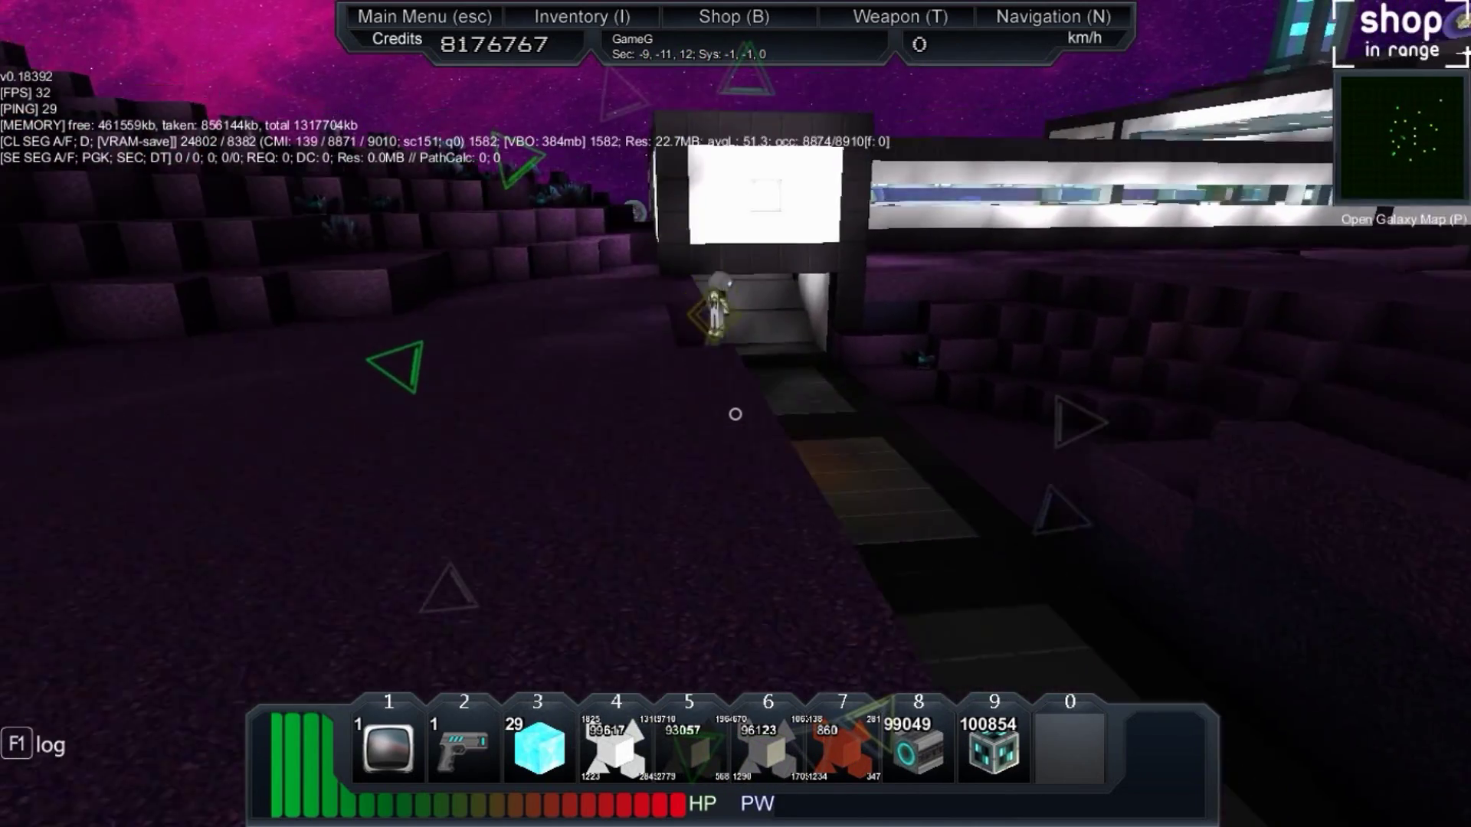
key(w)
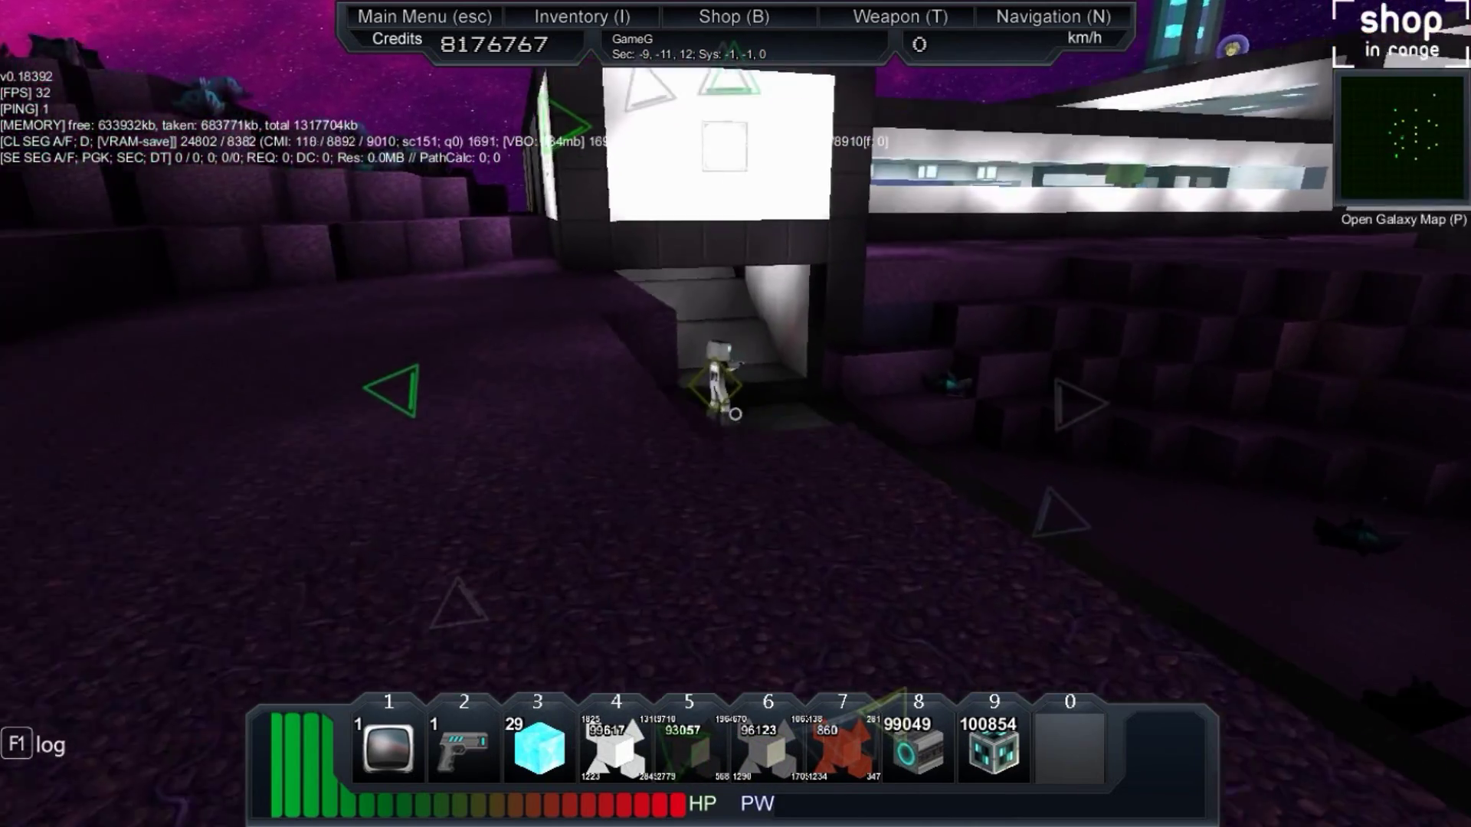
key(w)
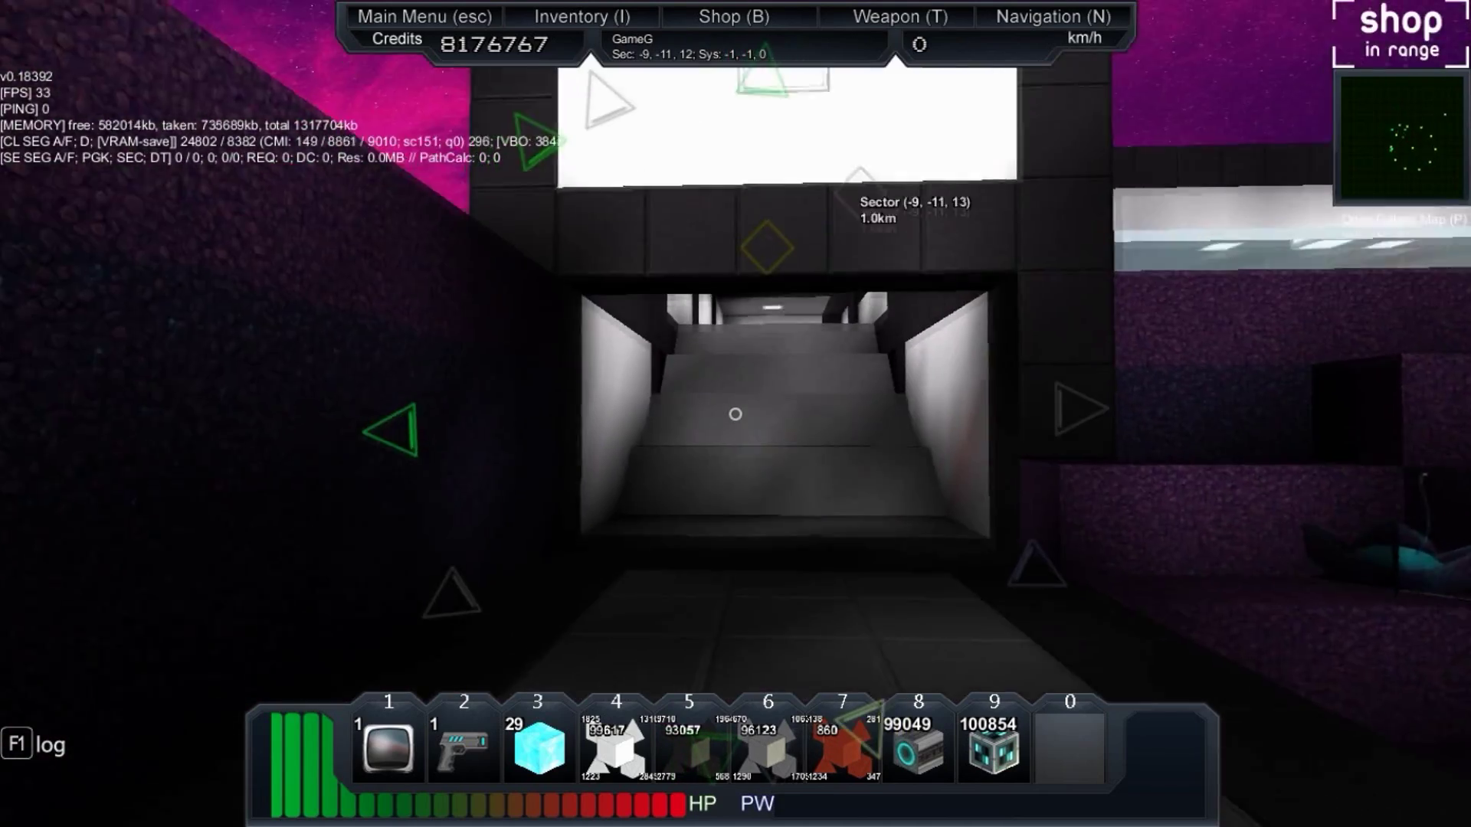
Step: Climb the stairs and walk the corridor through the white room into the open hall
key(w)
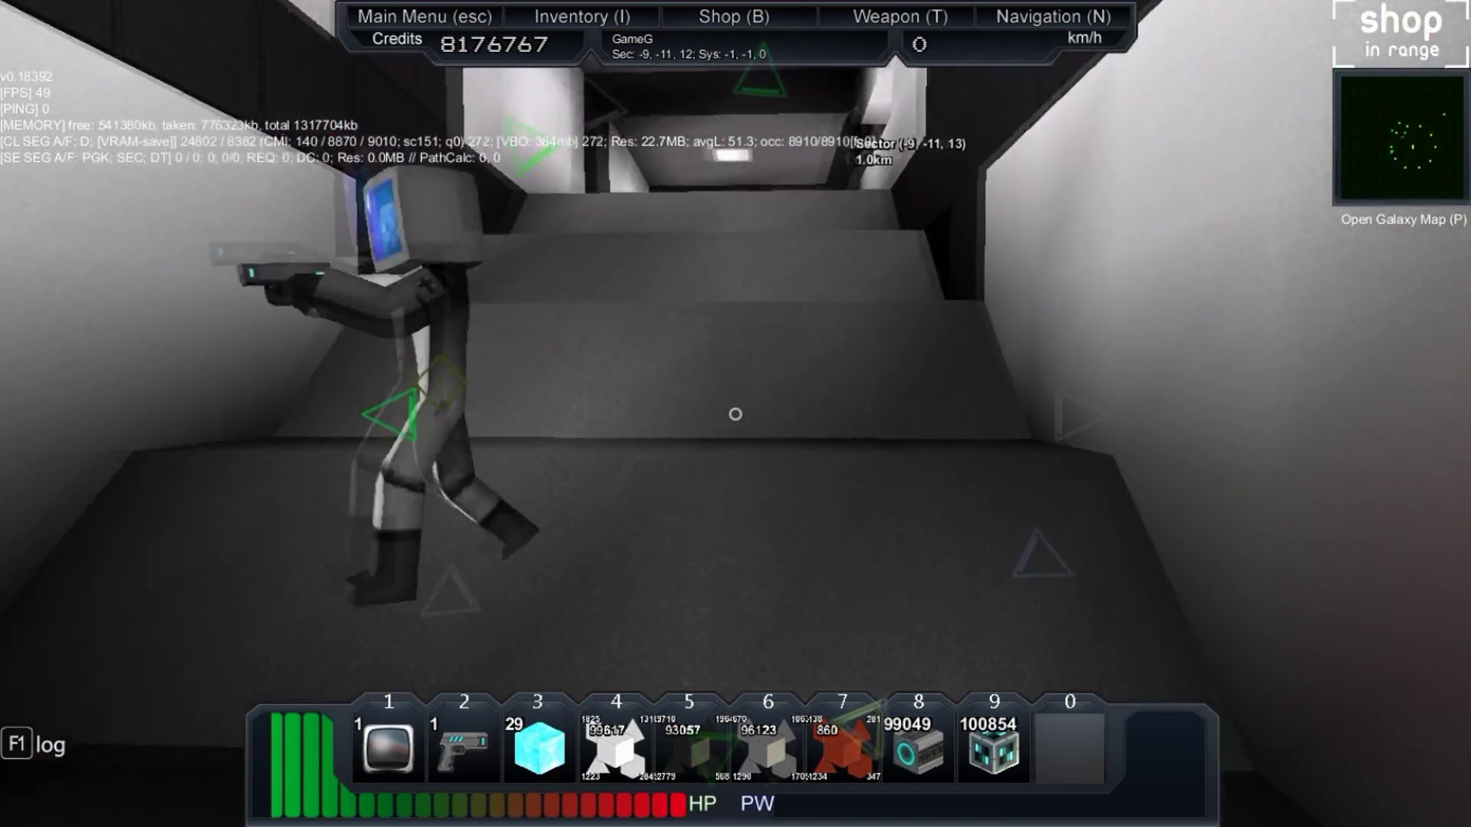
key(w)
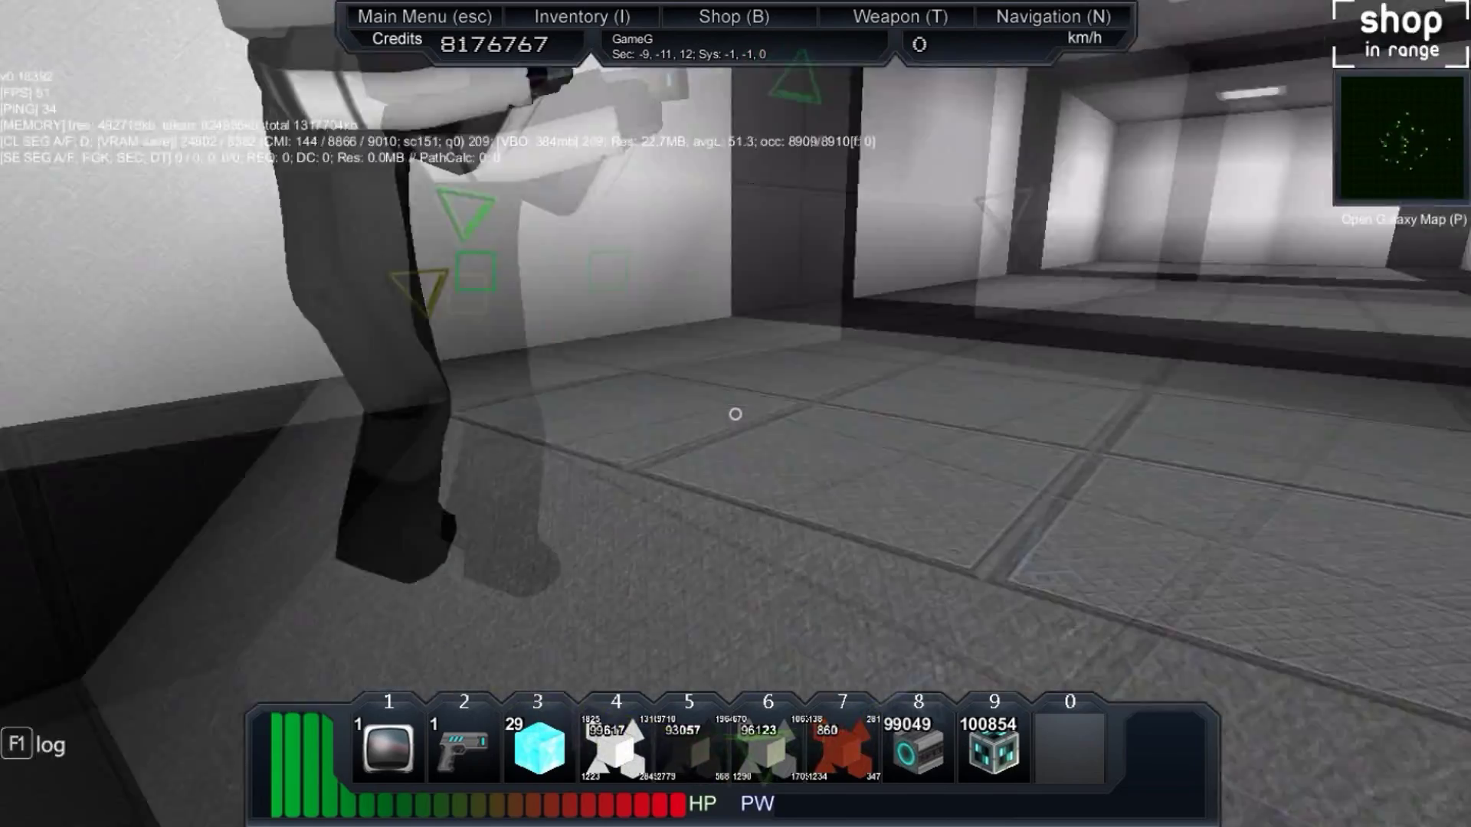
key(w)
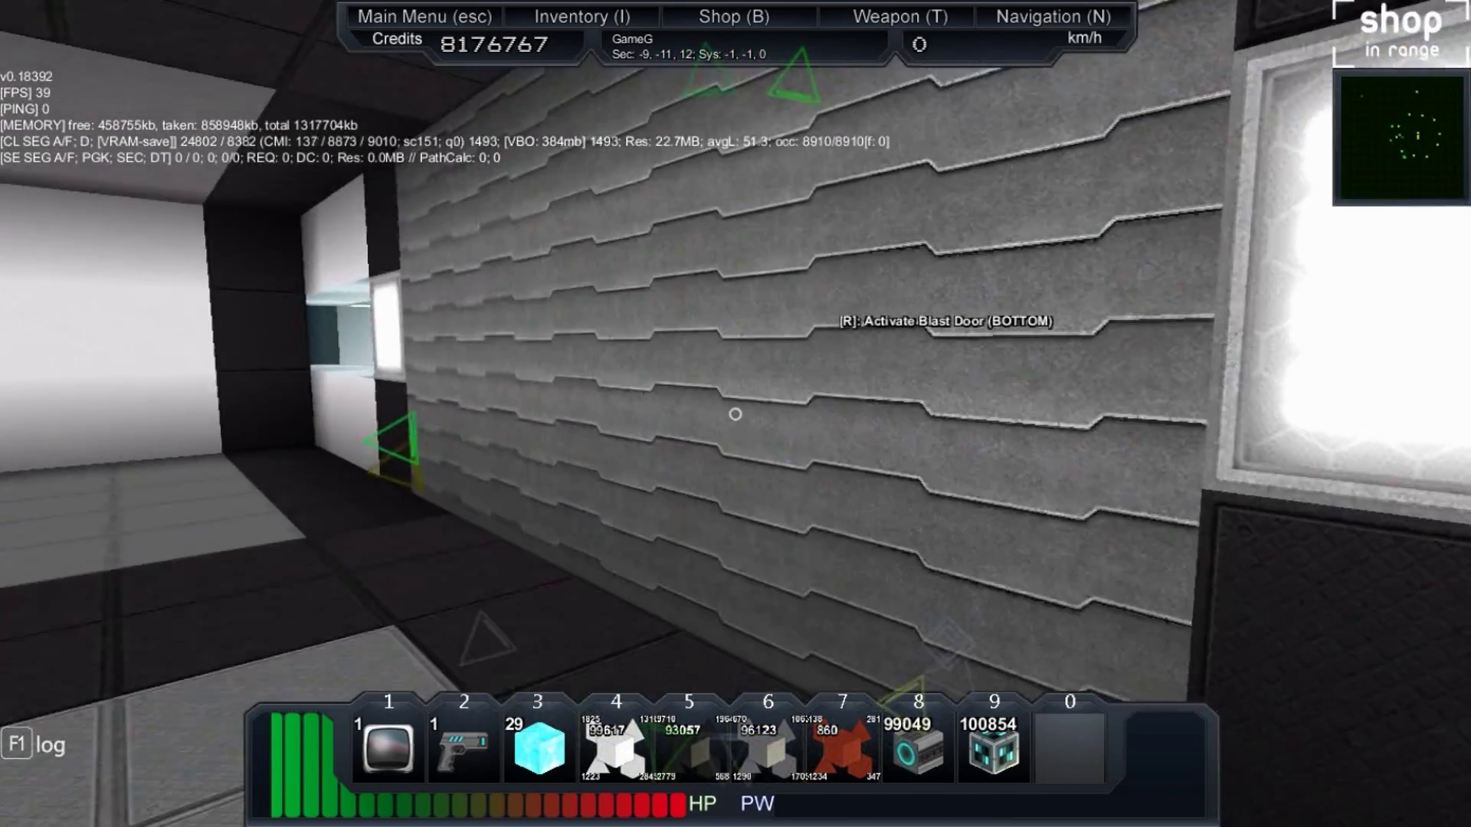
key(w)
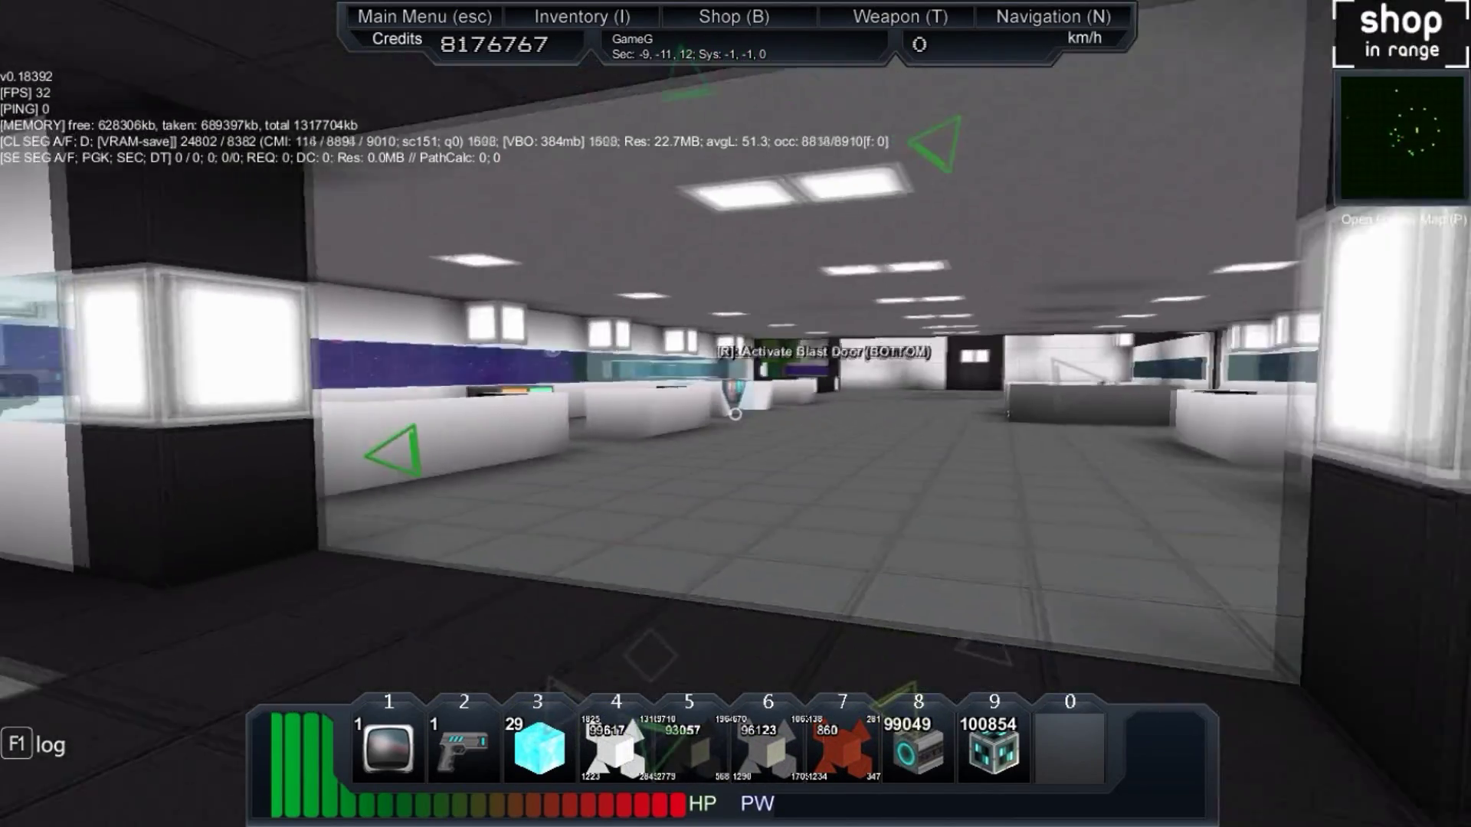
key(w)
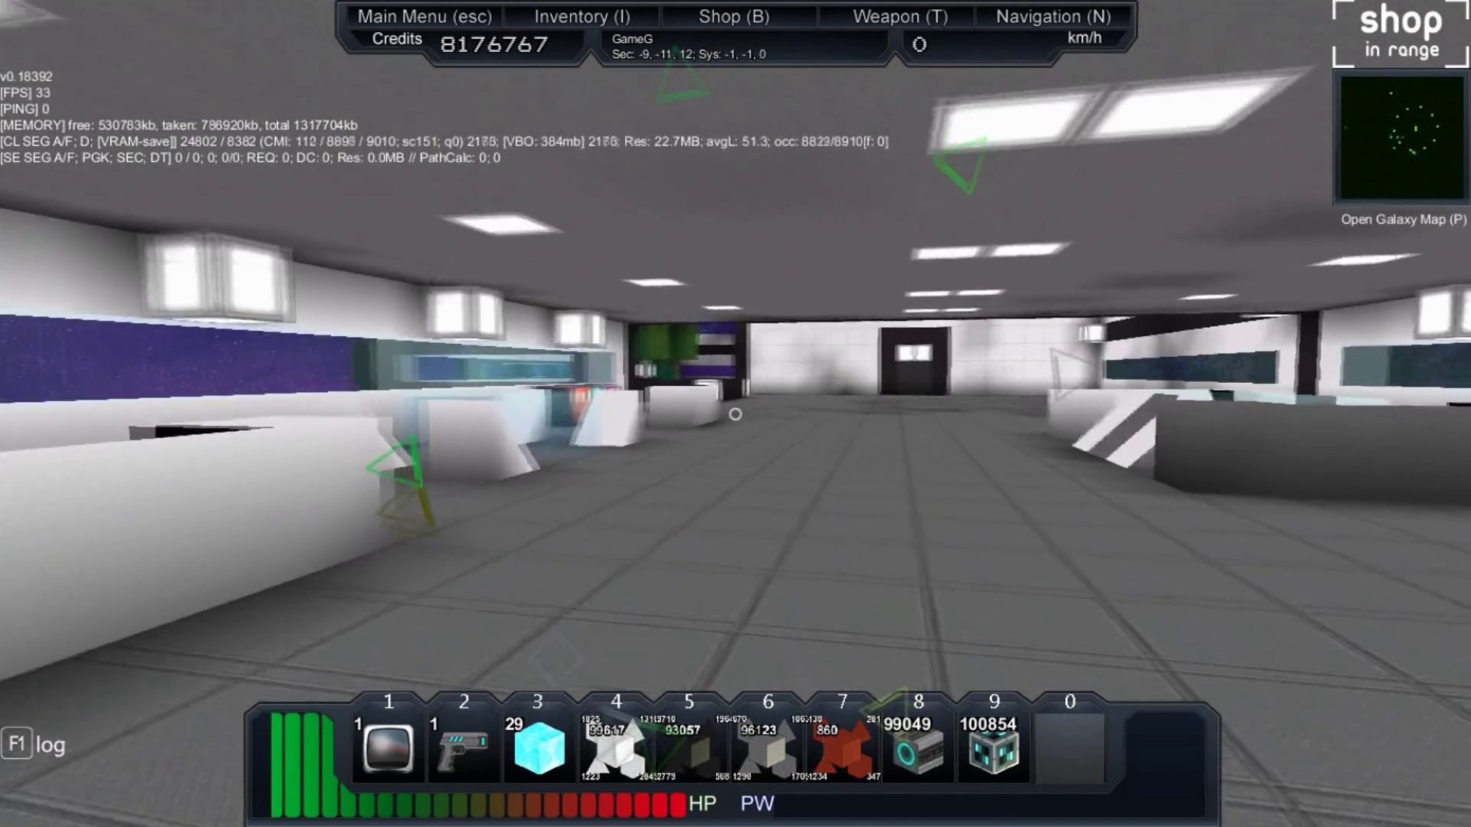
key(w)
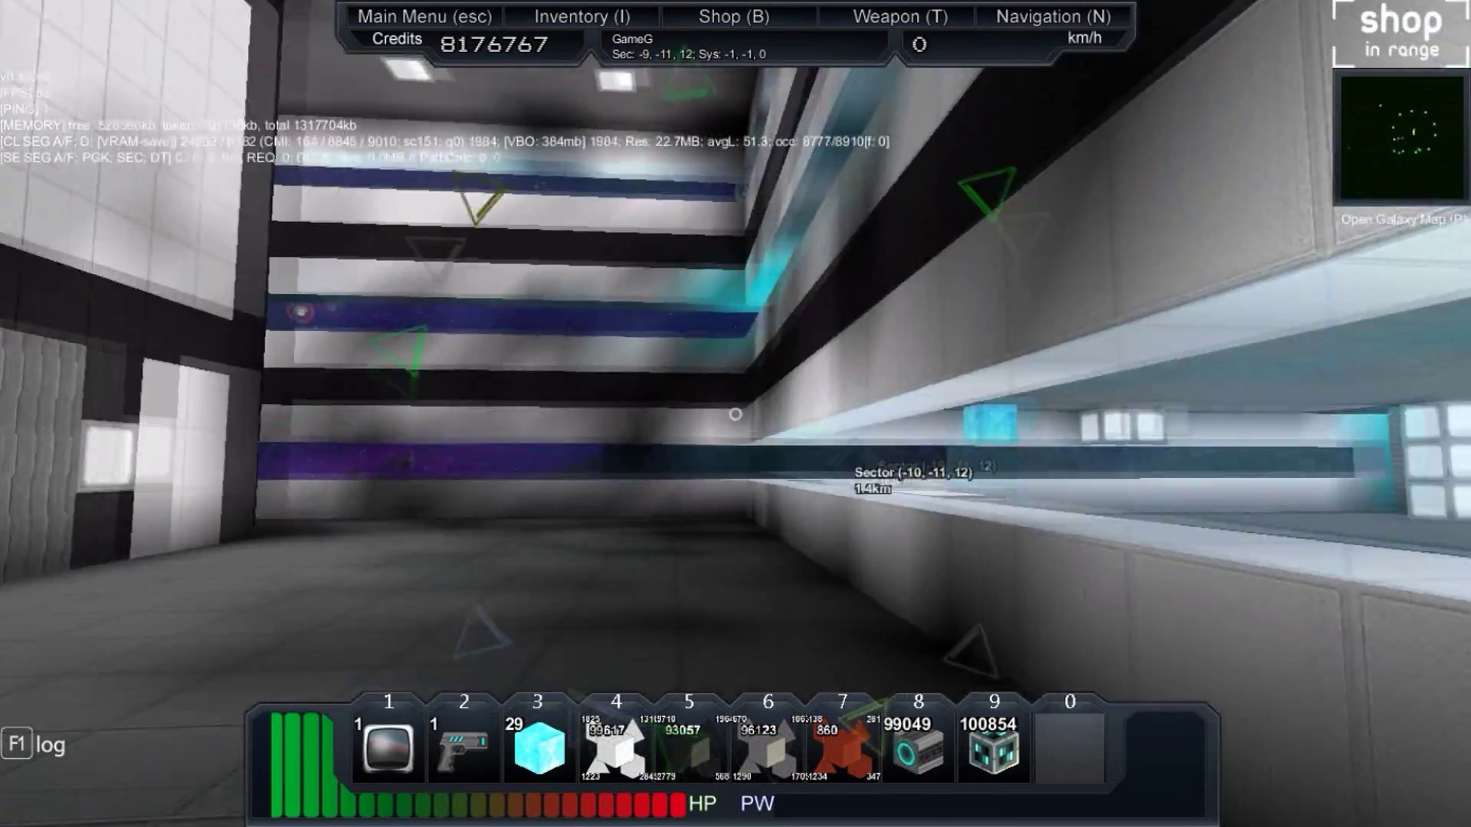
Step: Pass the blast door and tiled rooms, then look down at the floor gravity unit
key(w)
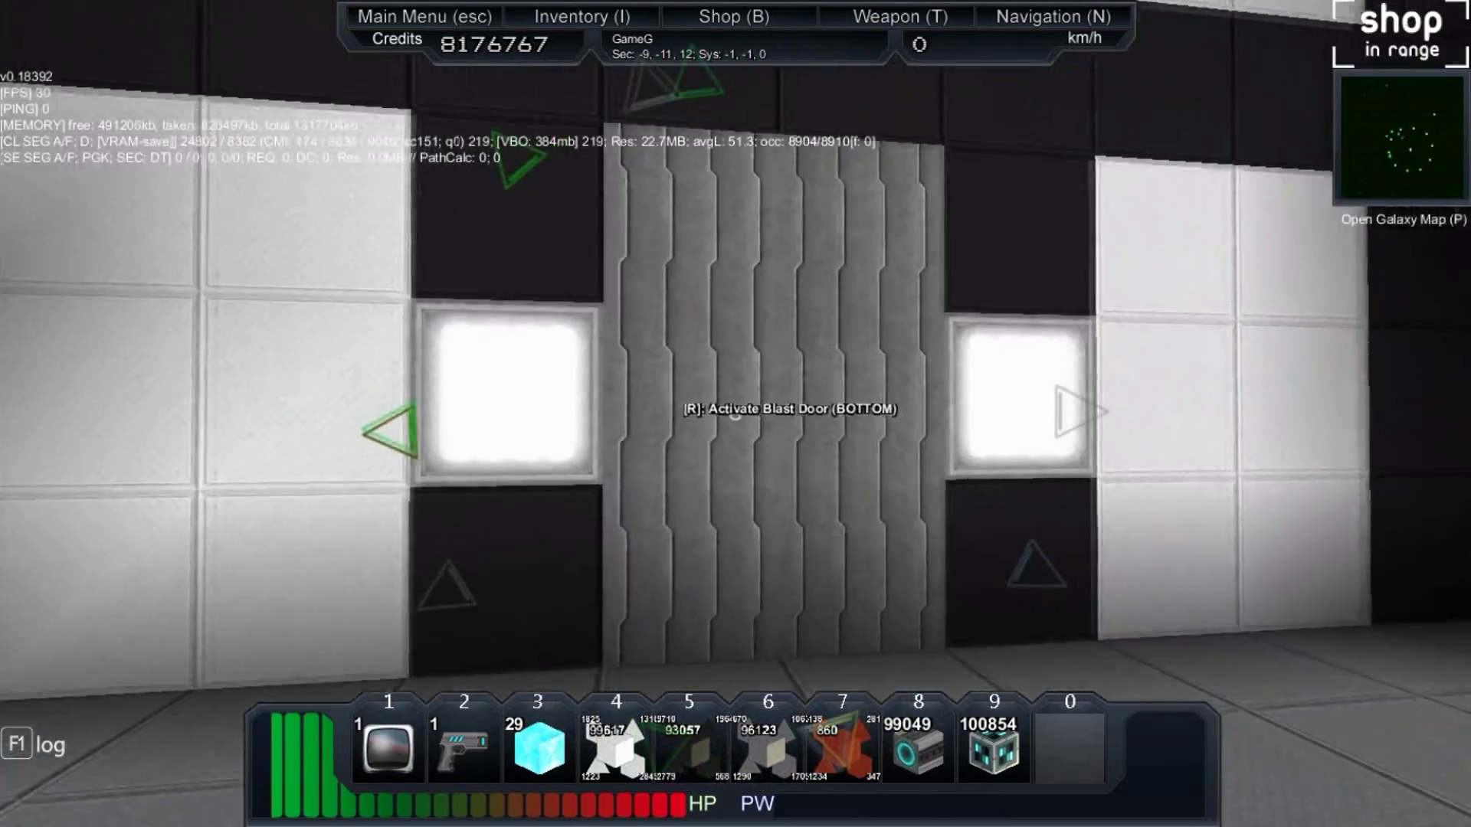
key(w)
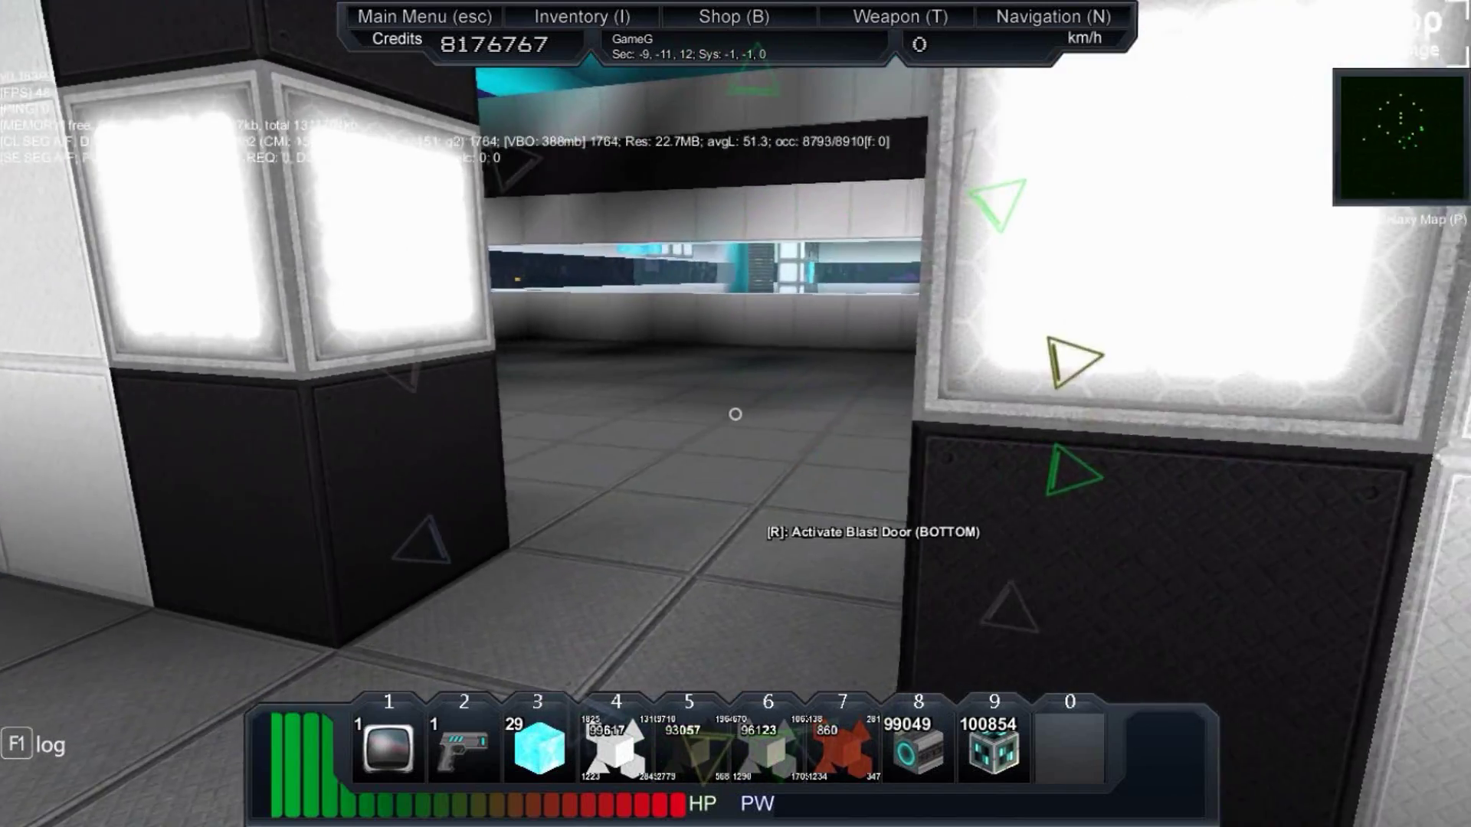
key(w)
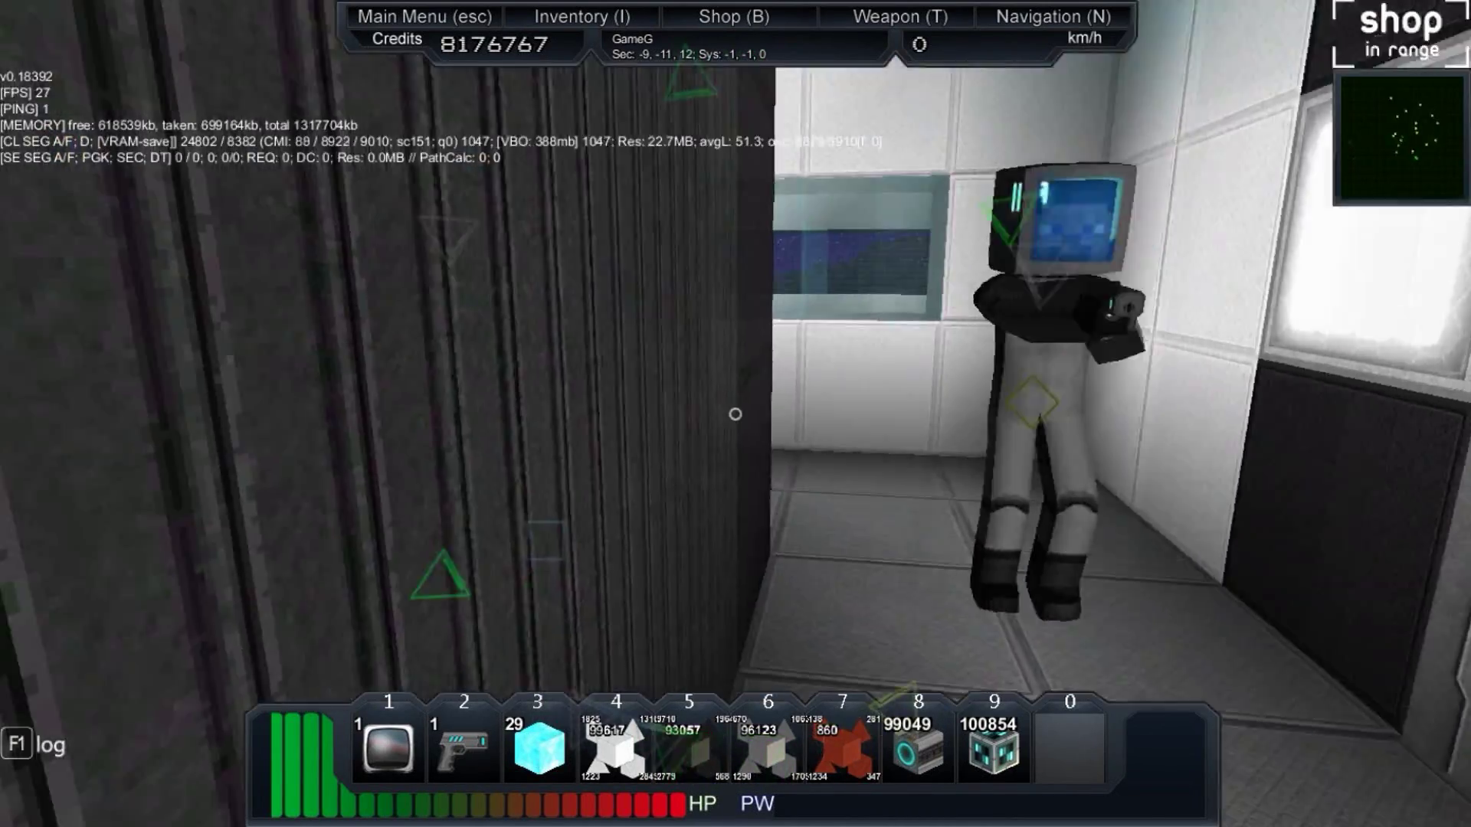
key(w)
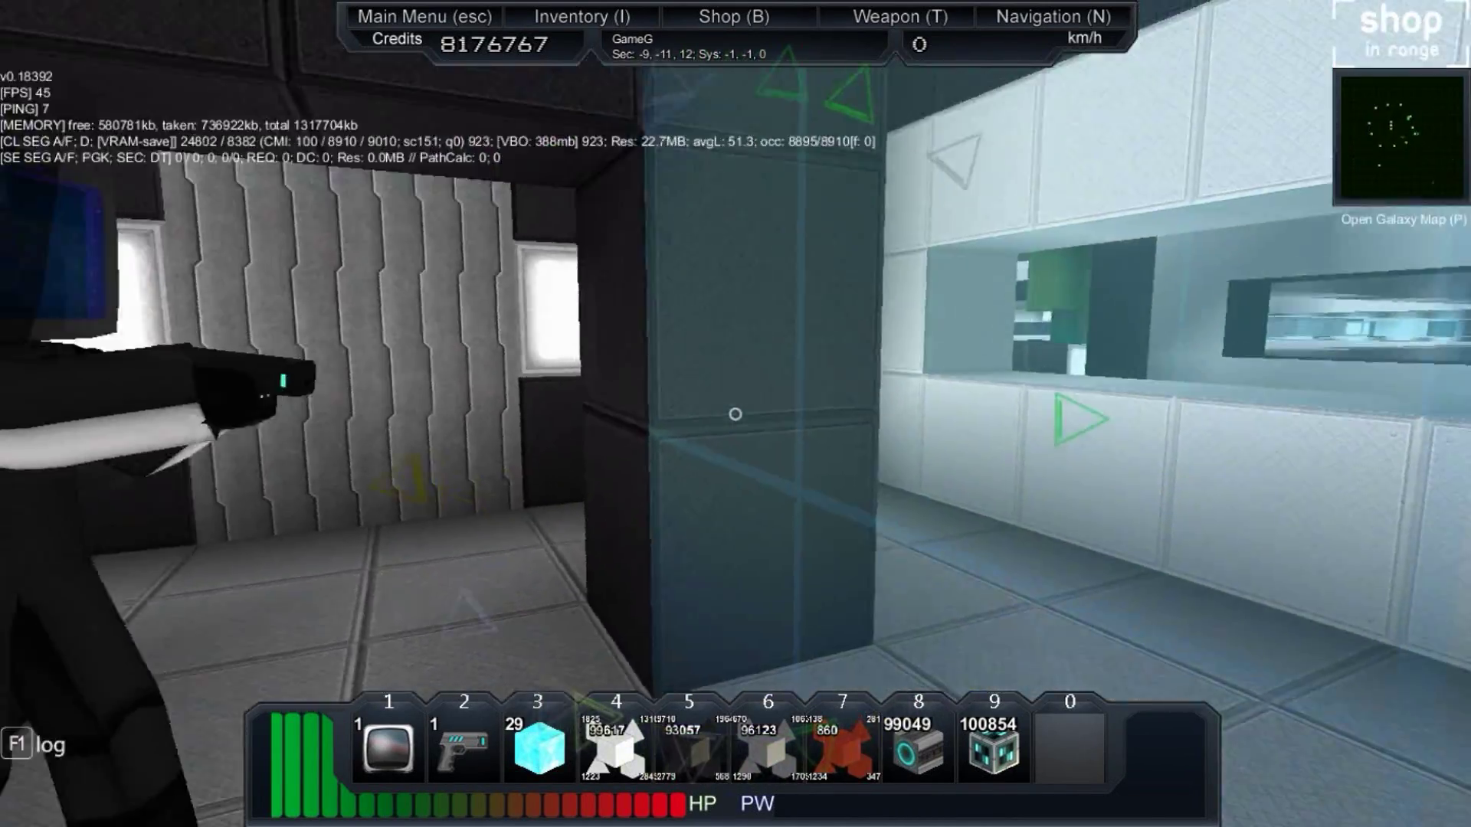
key(w)
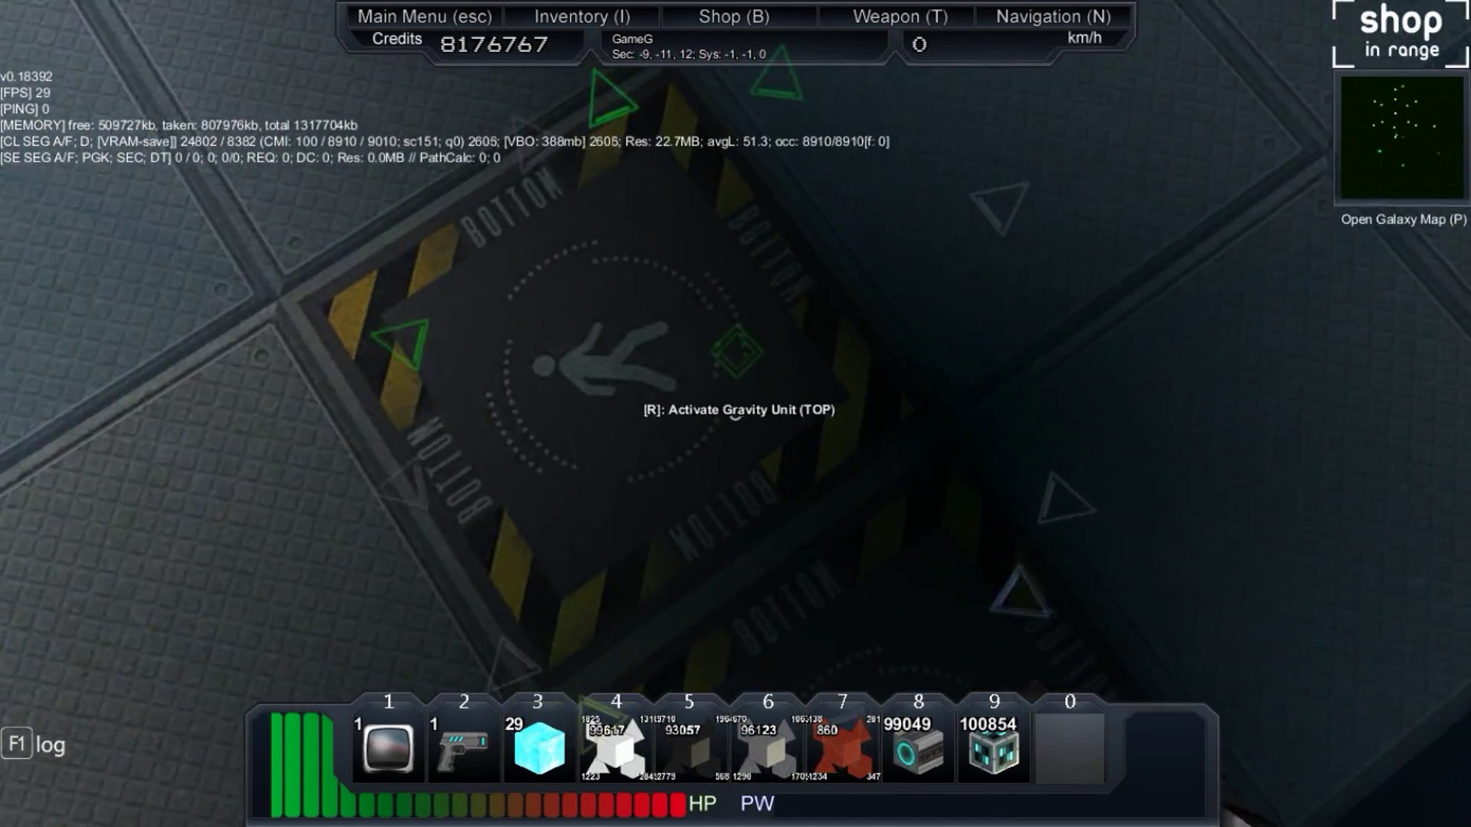
Step: Walk down the white corridor and go through the cyan Plex Door into the teal corridor
key(r)
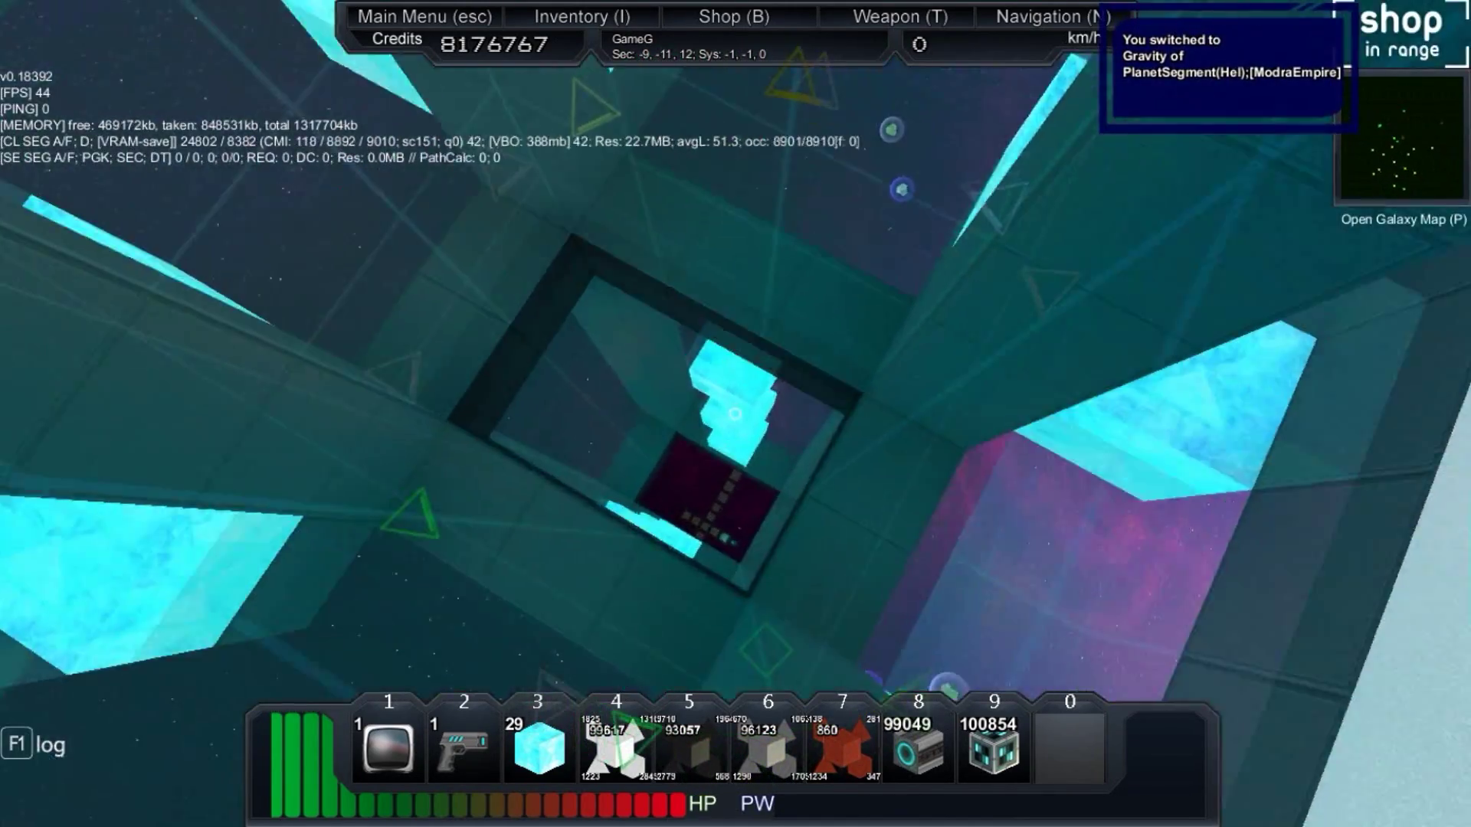
key(w)
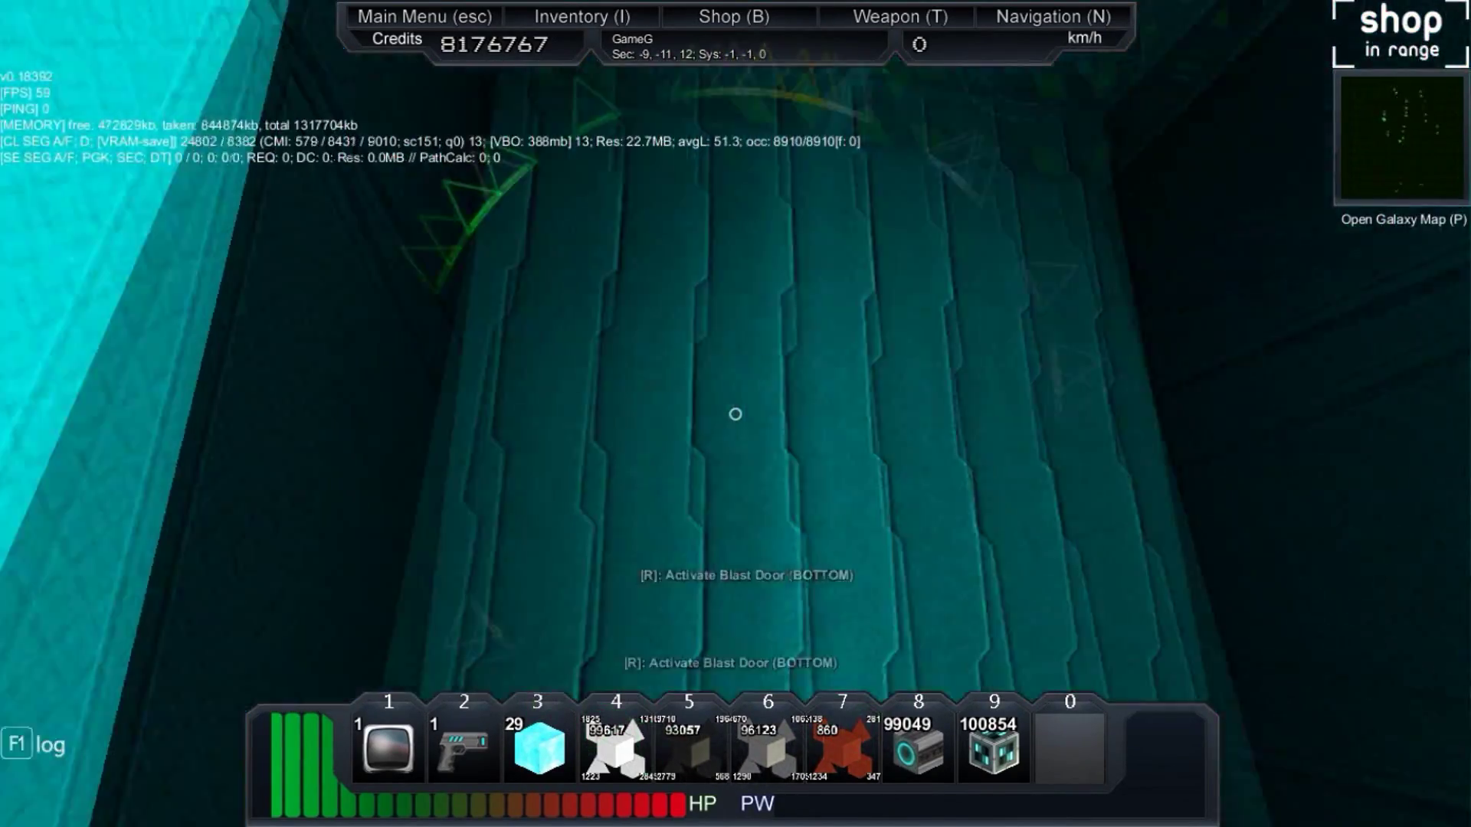
key(r)
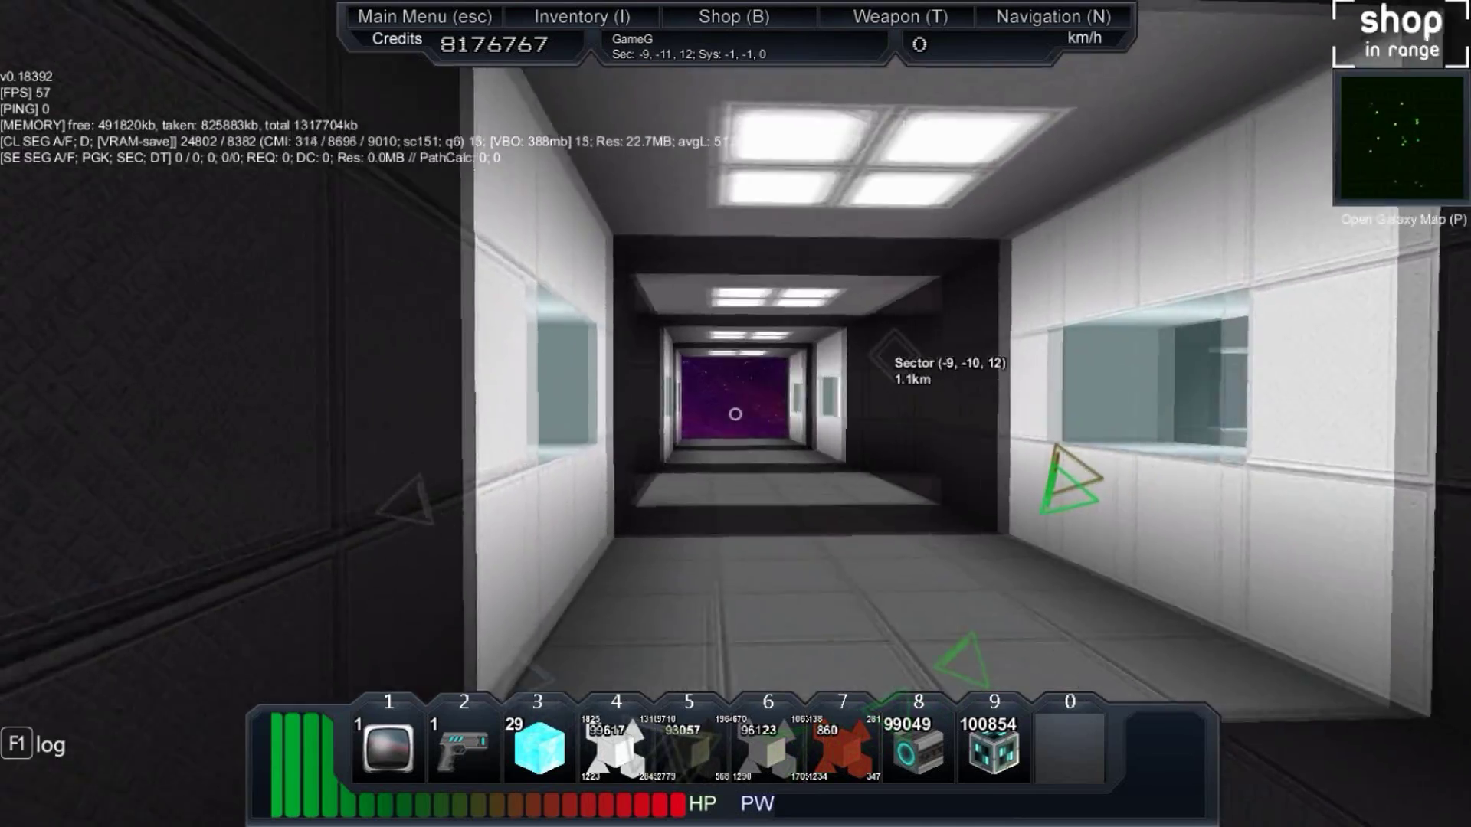
key(w)
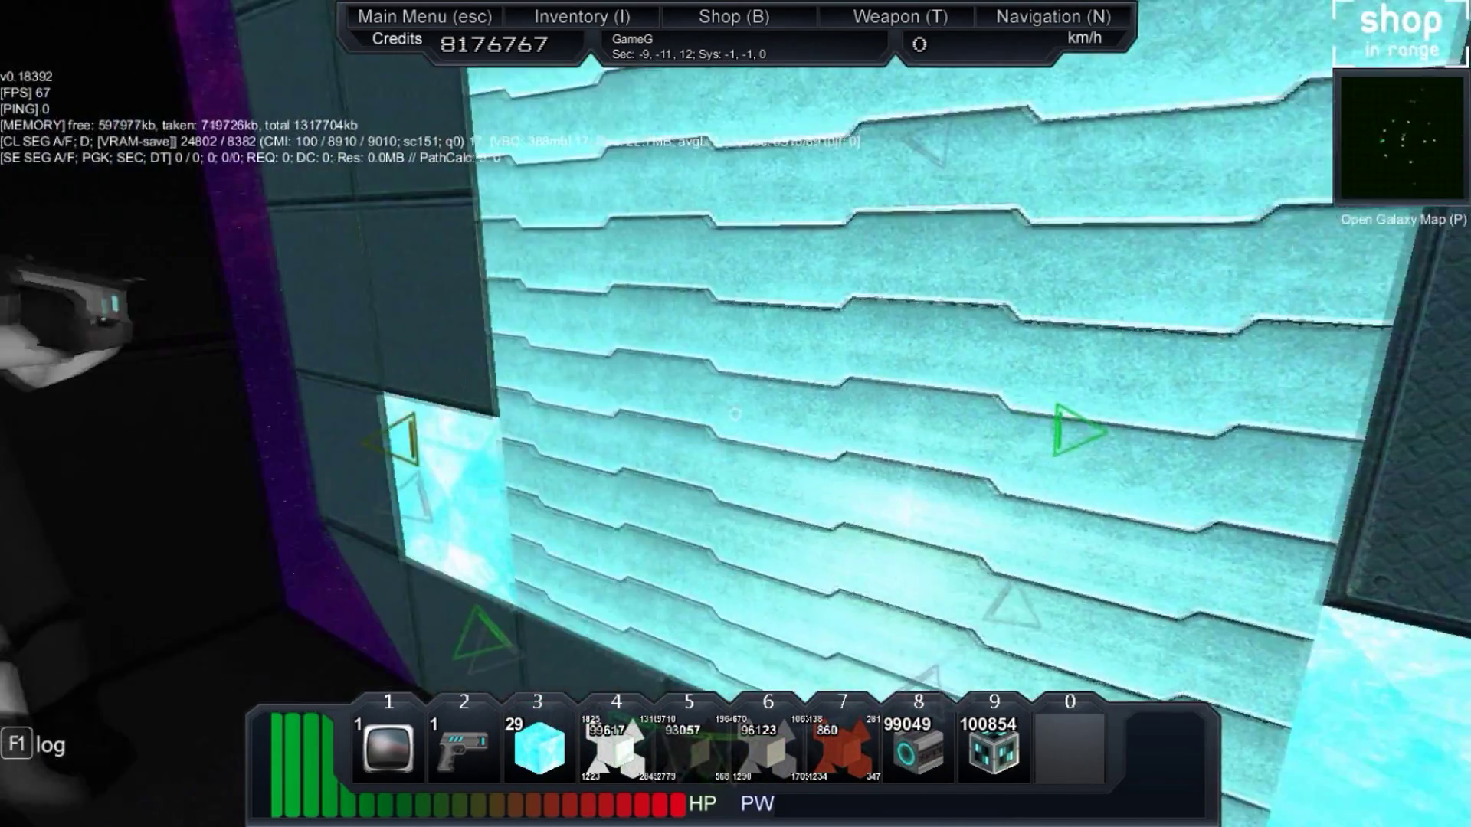
key(r)
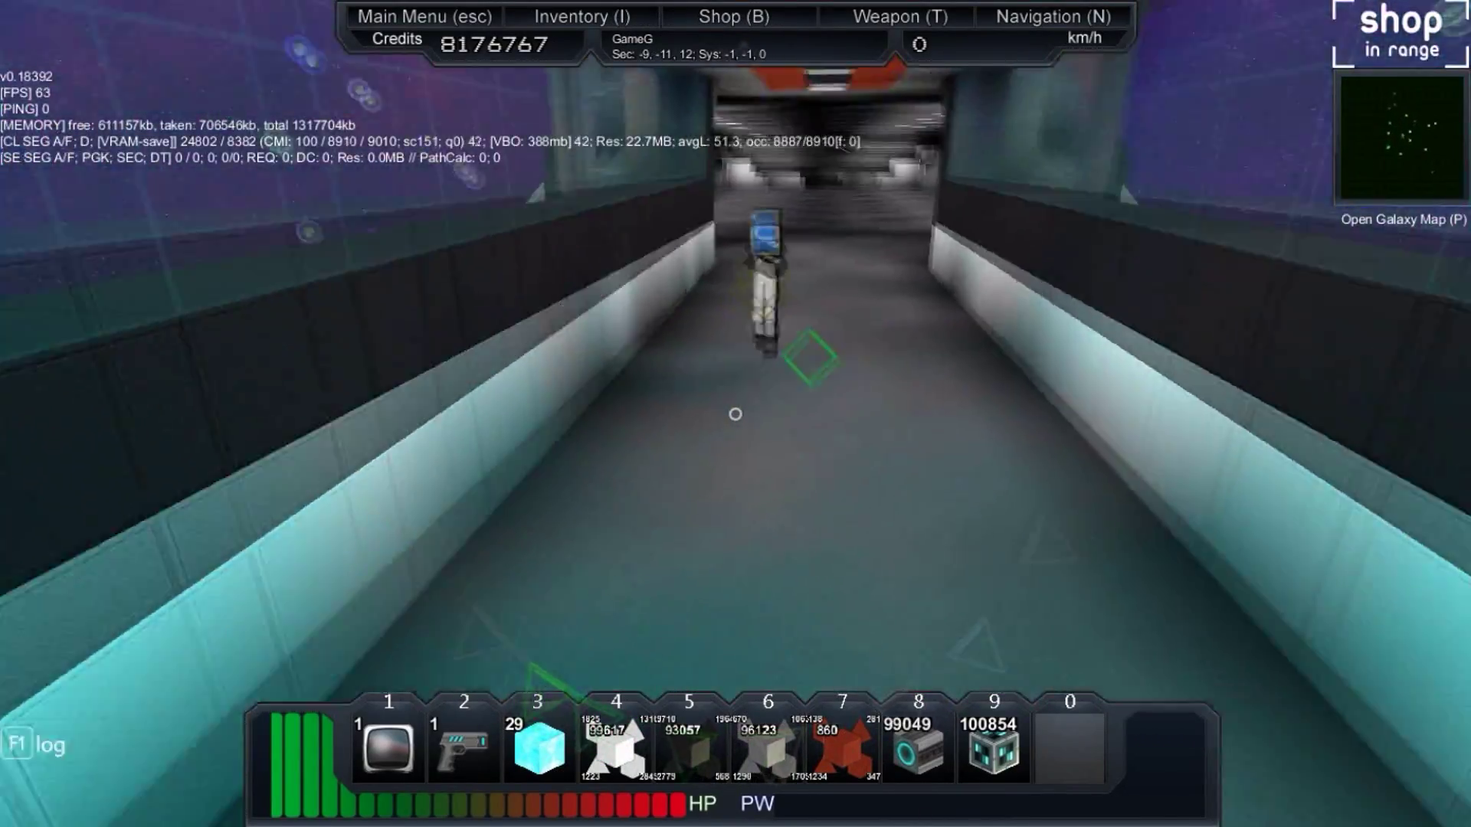
Step: Open the teal blast door onto the corridor
key(r)
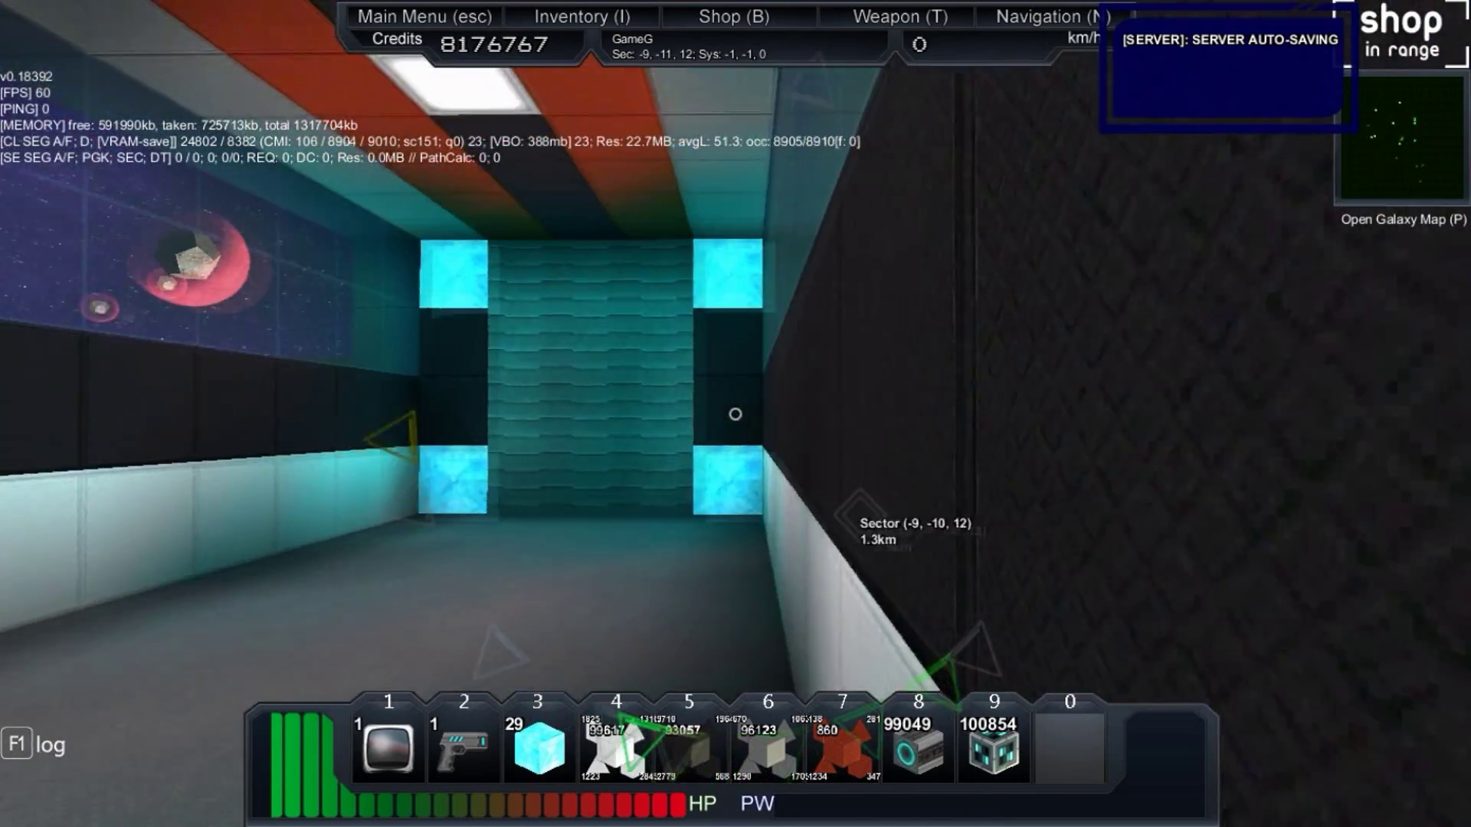
key(w)
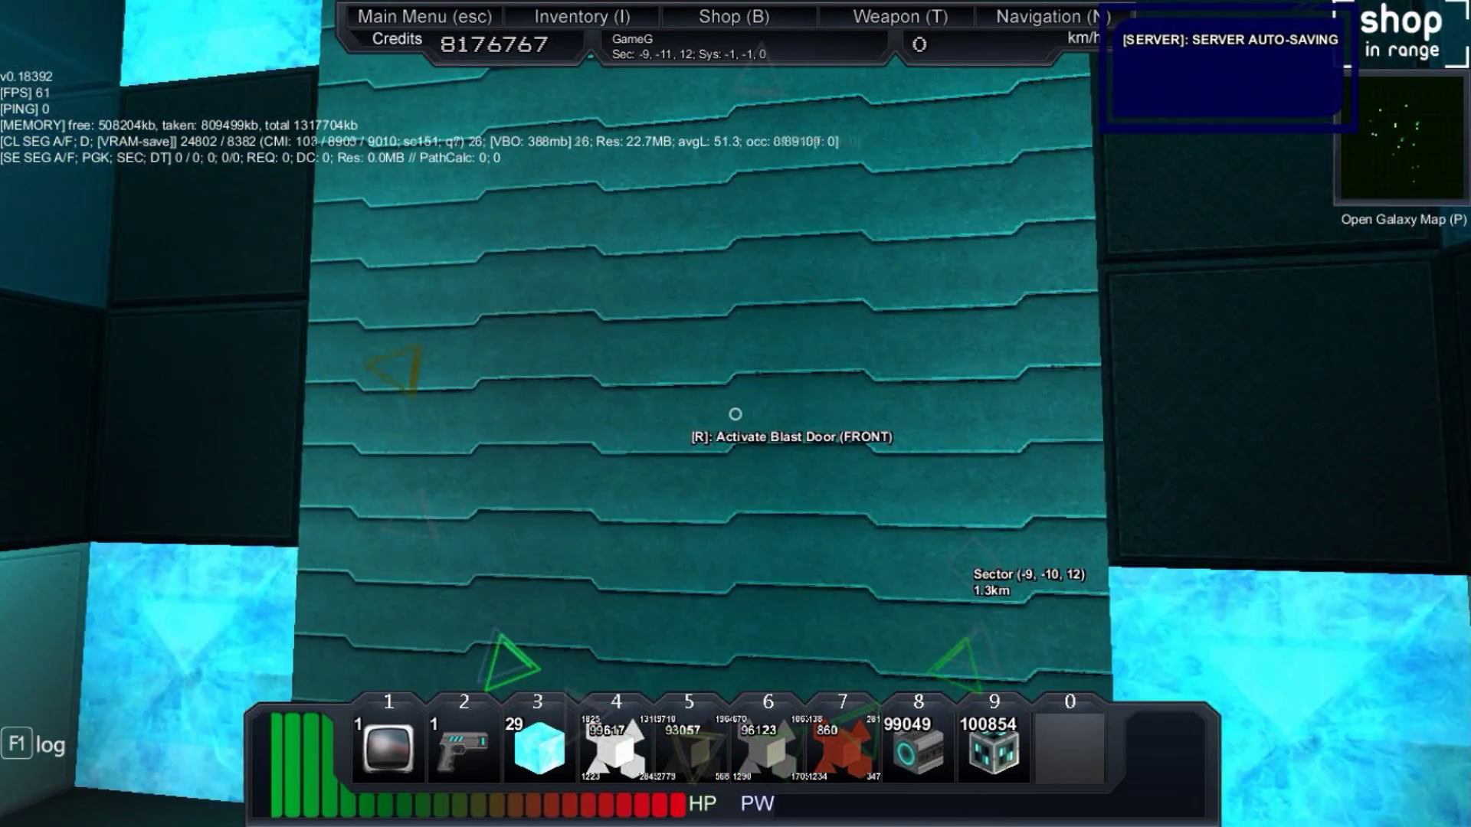
key(r)
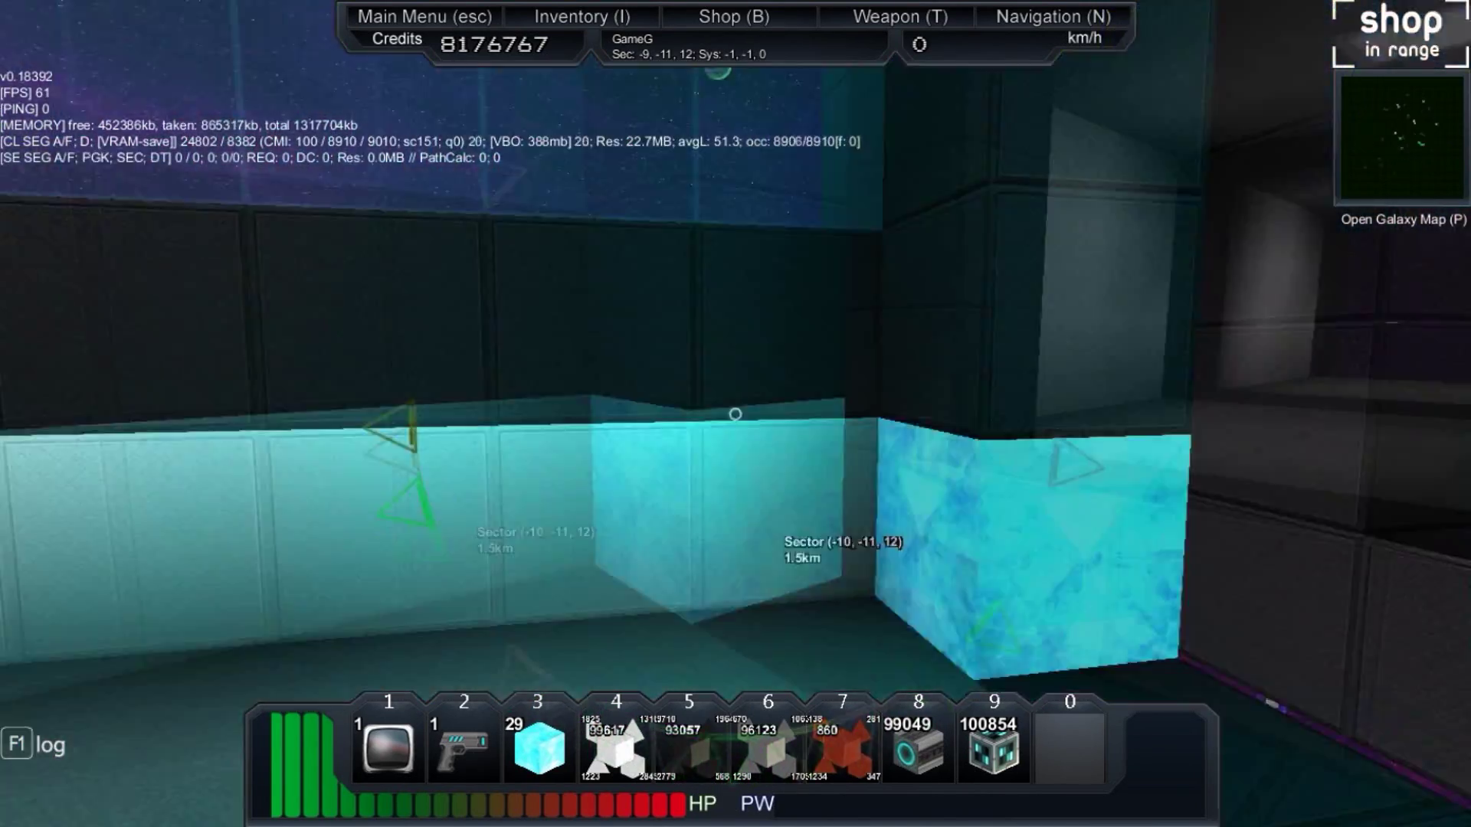
Step: Walk the orange-ceilinged and grey corridors through the cyan doorway out into space
key(w)
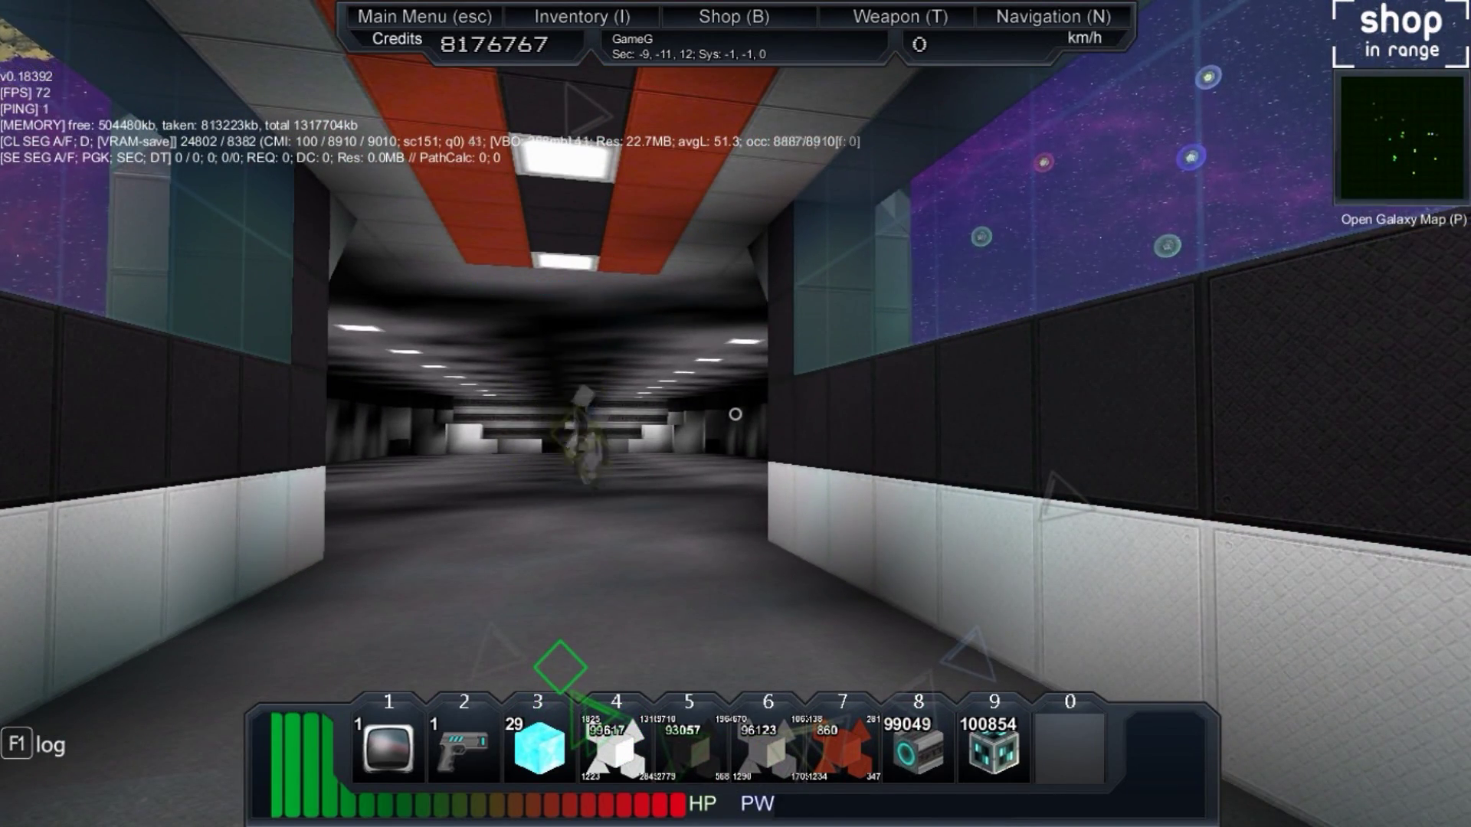
key(w)
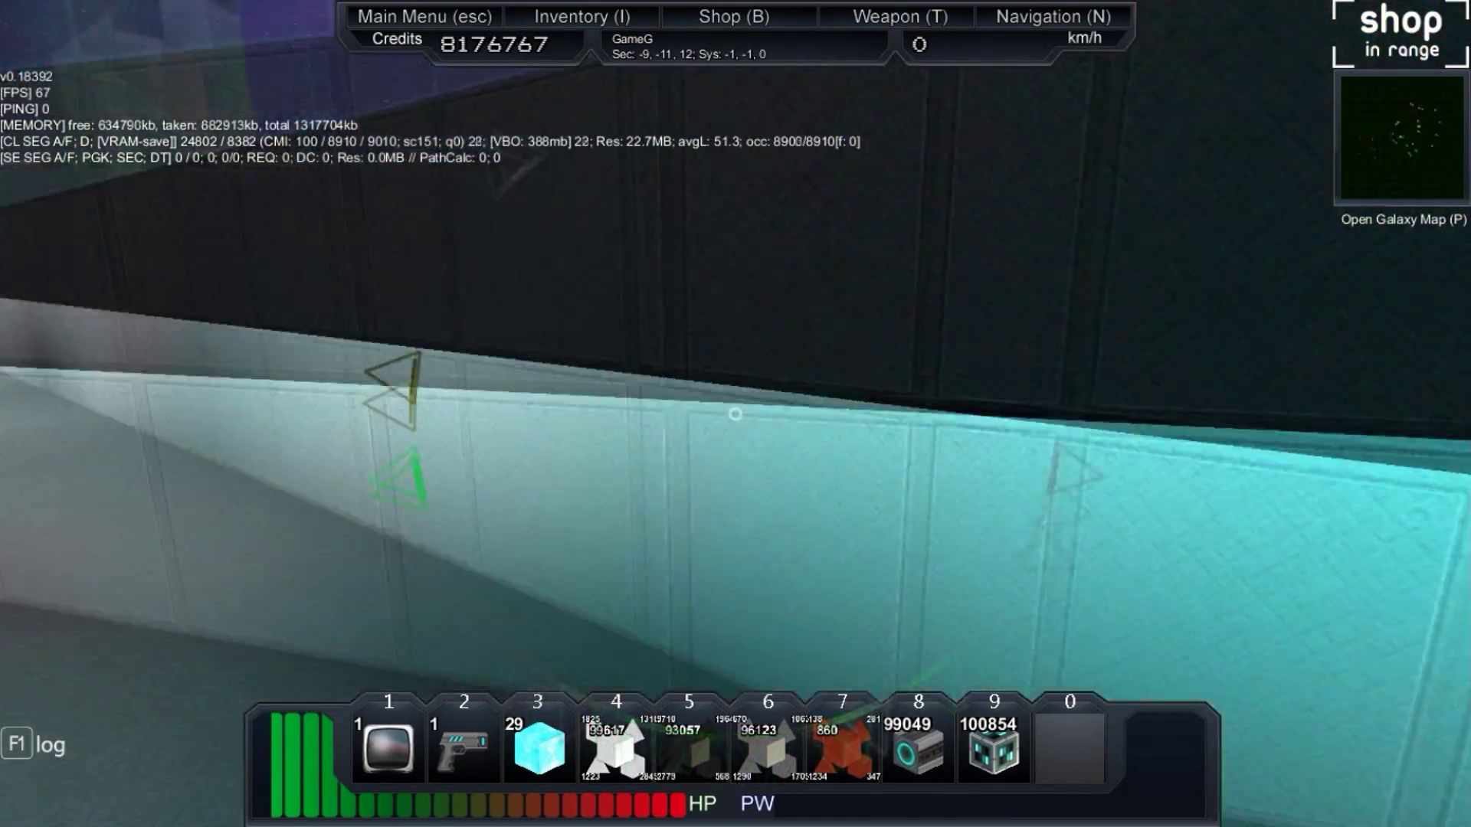
key(w)
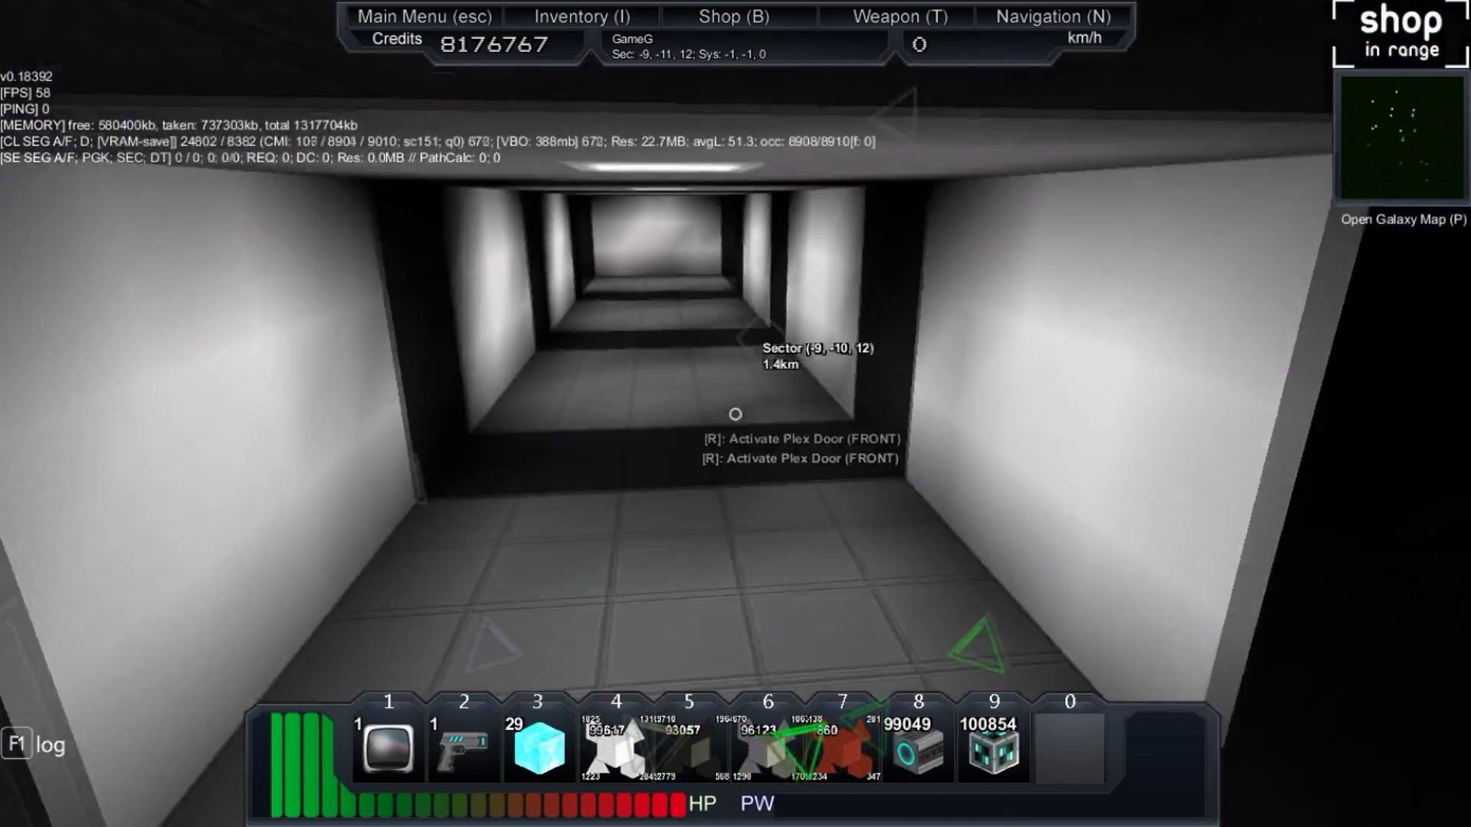
key(w)
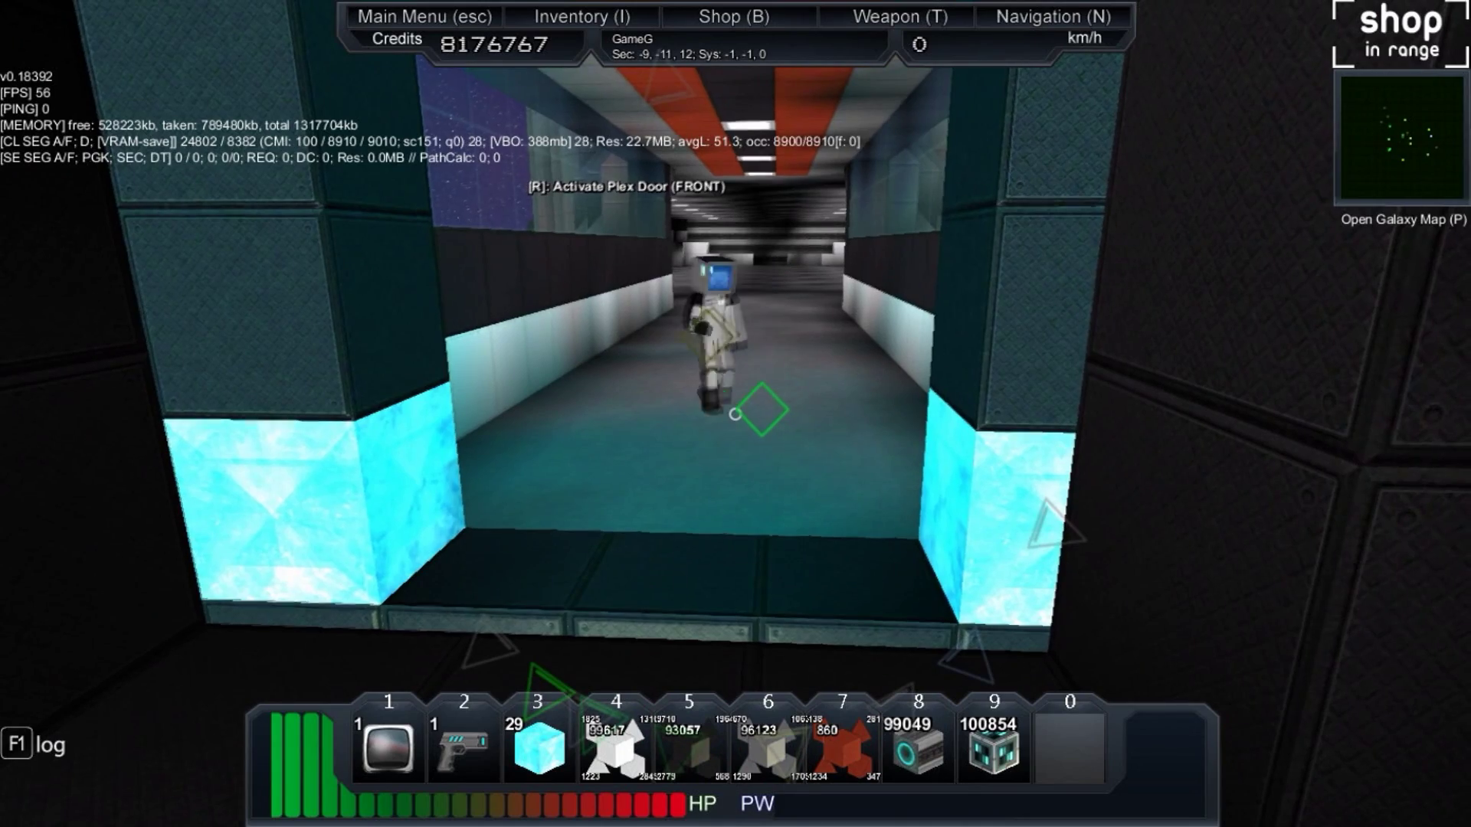
key(w)
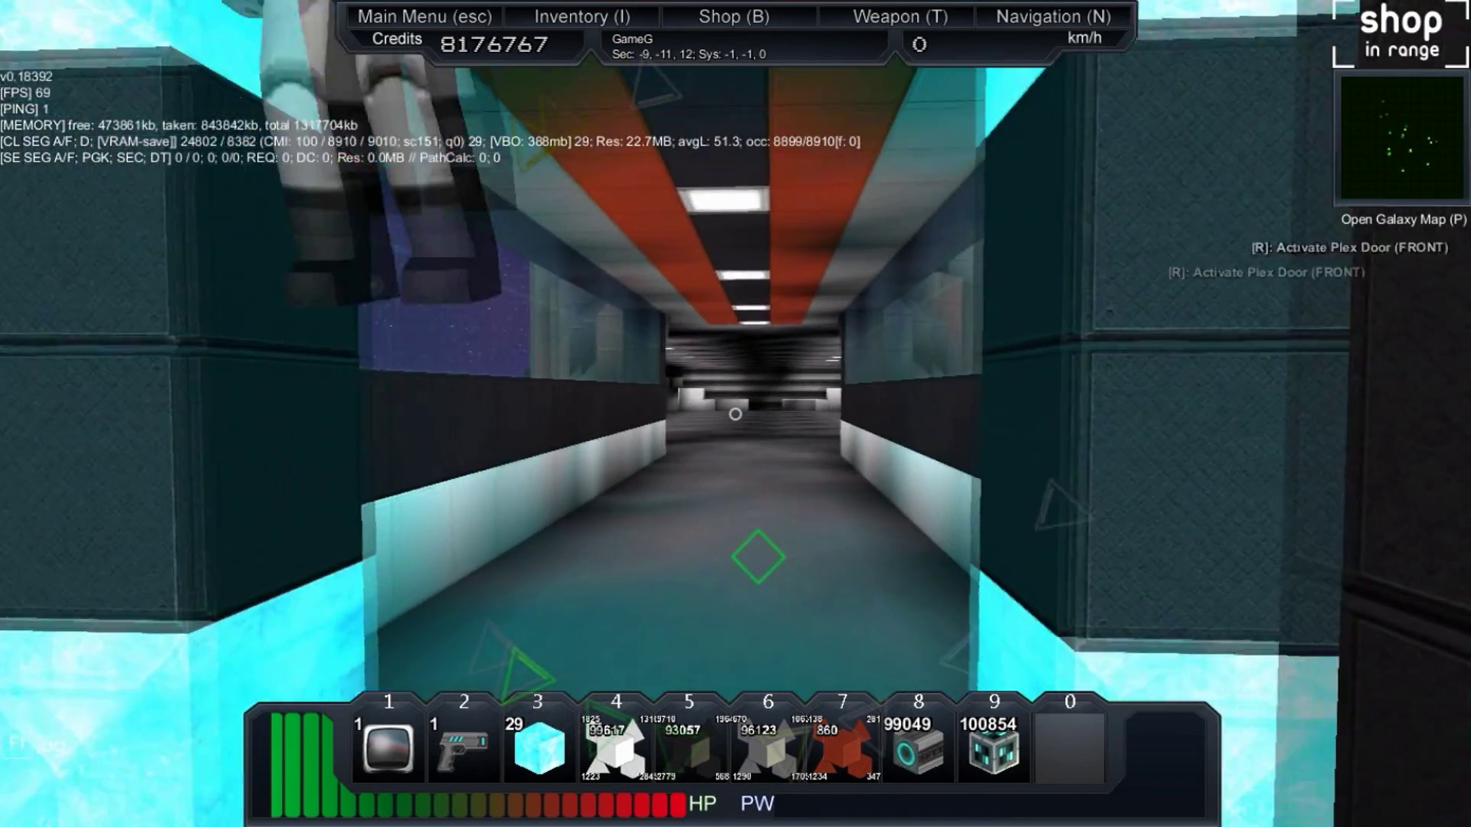
key(w)
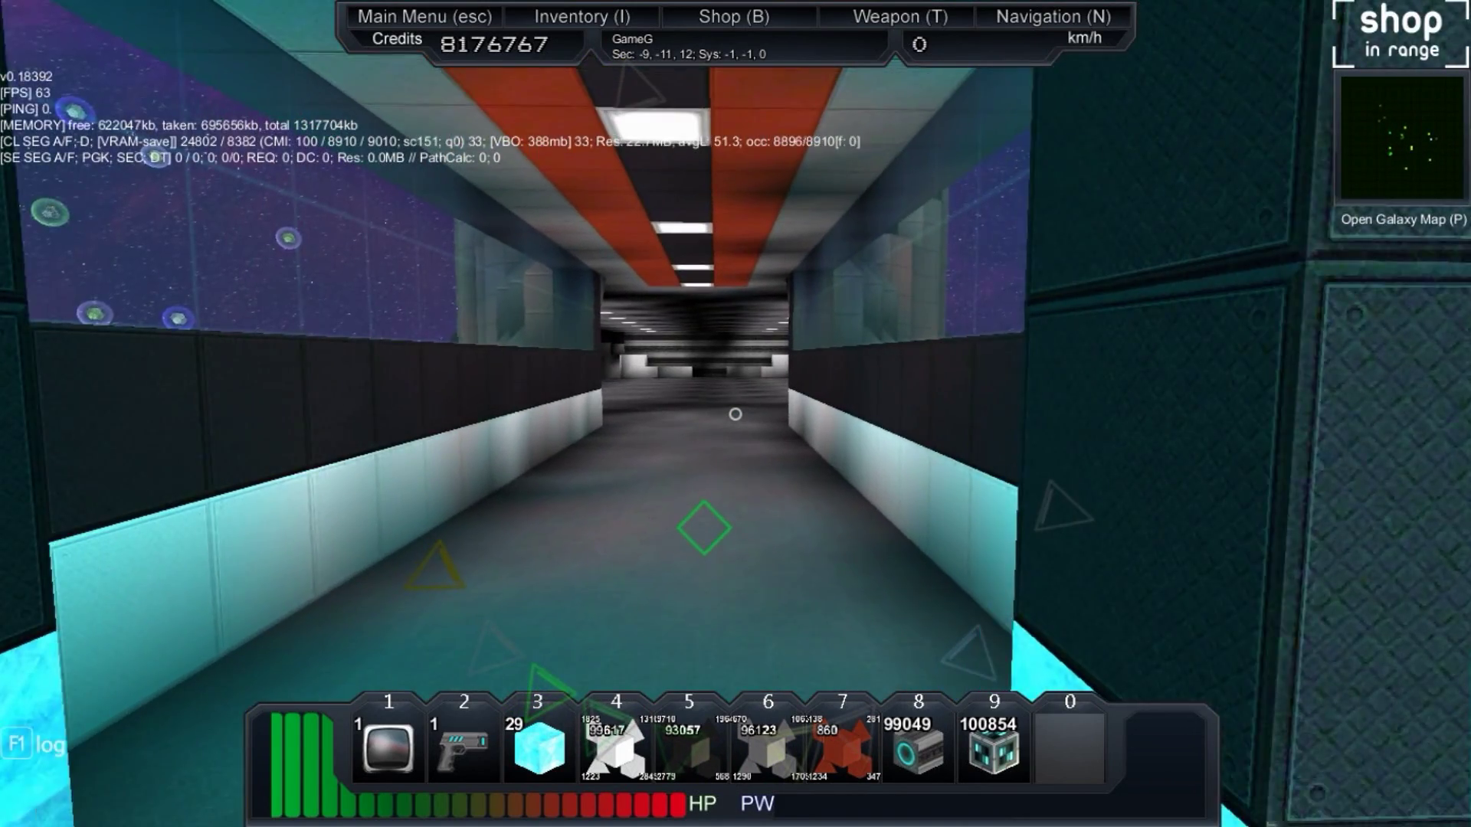
key(w)
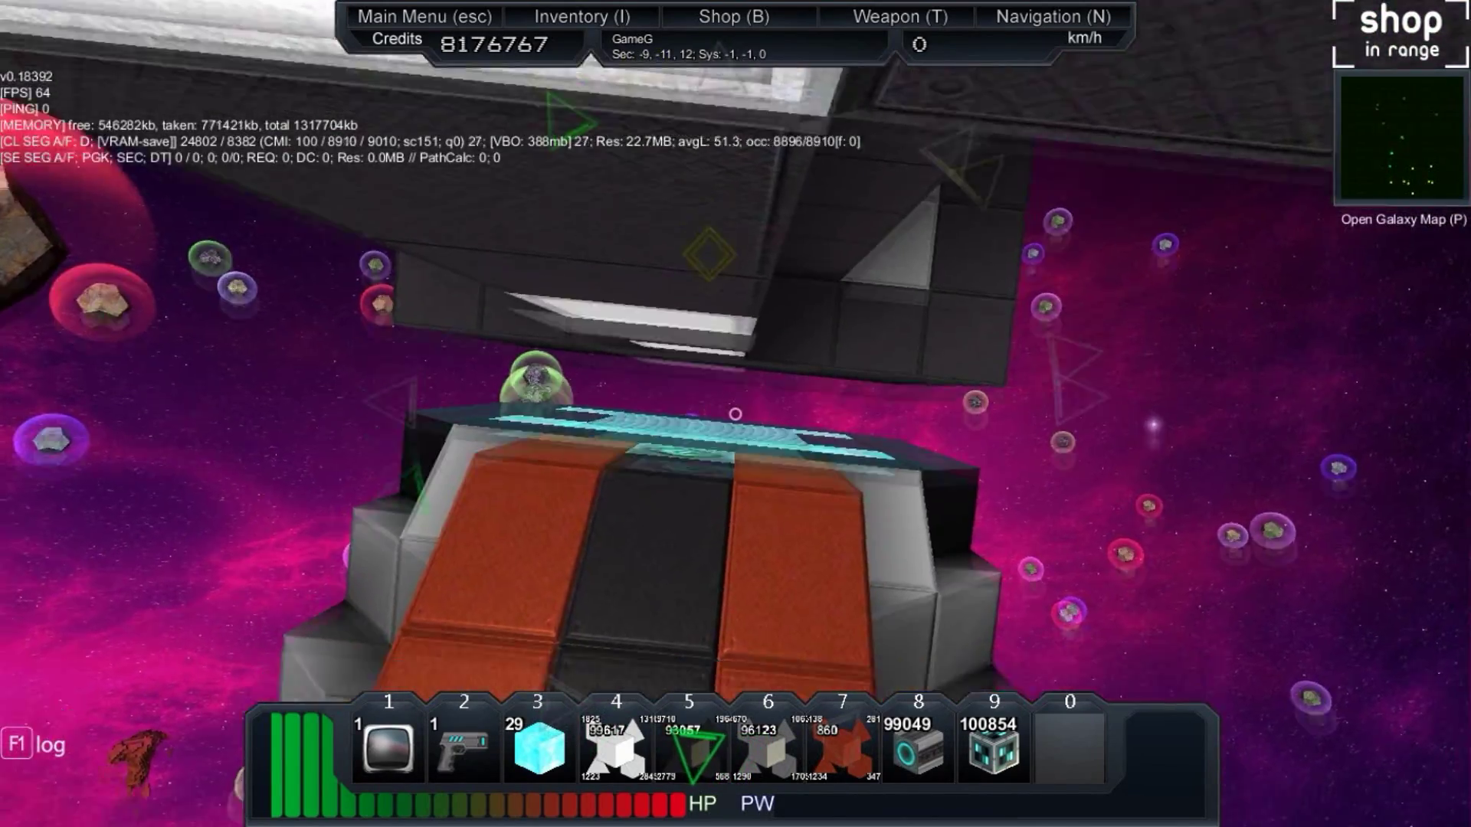
Step: Cross the cyan-striped walkway past the red ceiling fixture and drop out beneath the station
key(w)
key(w)
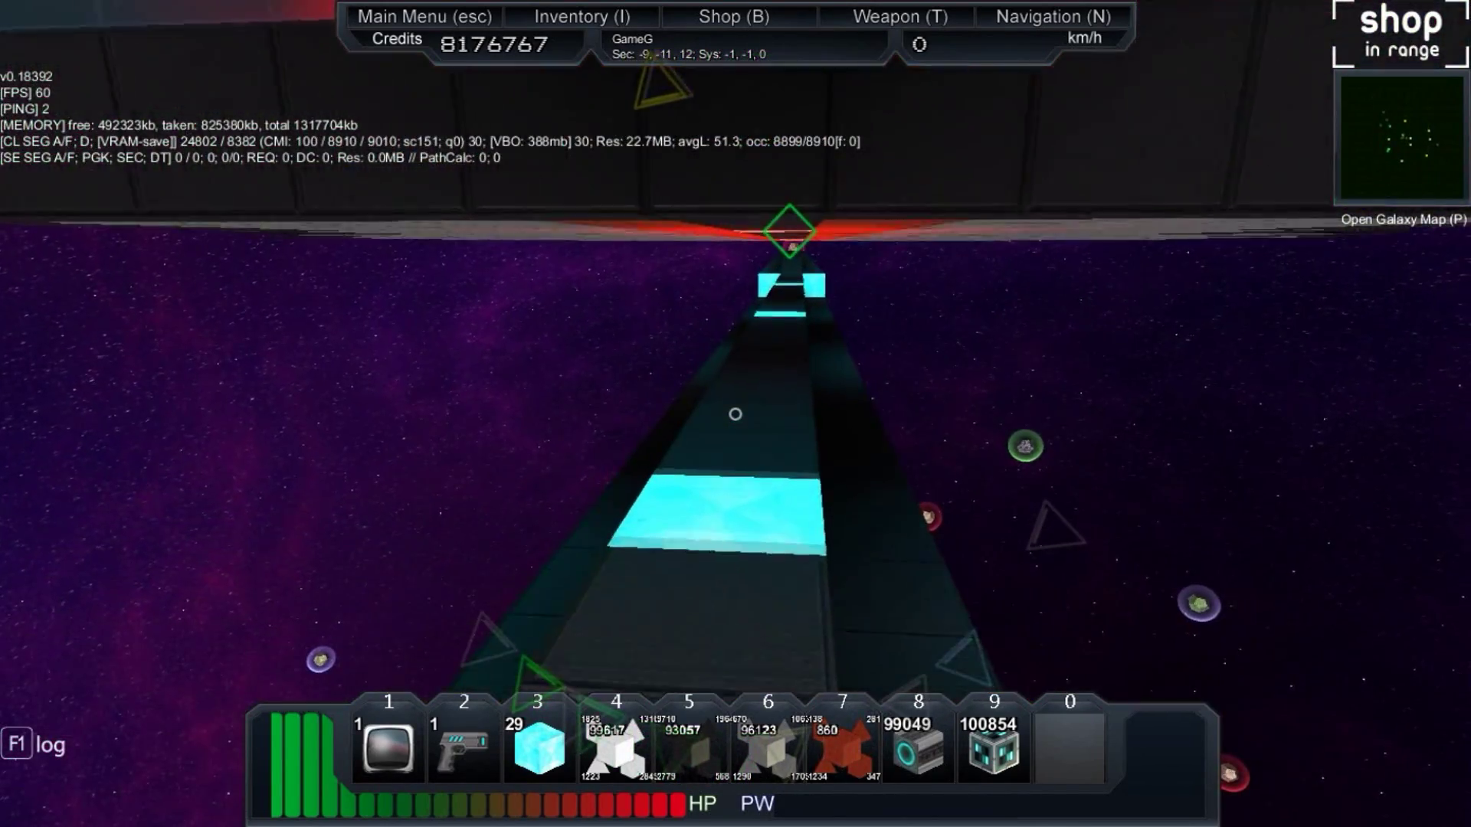
key(w)
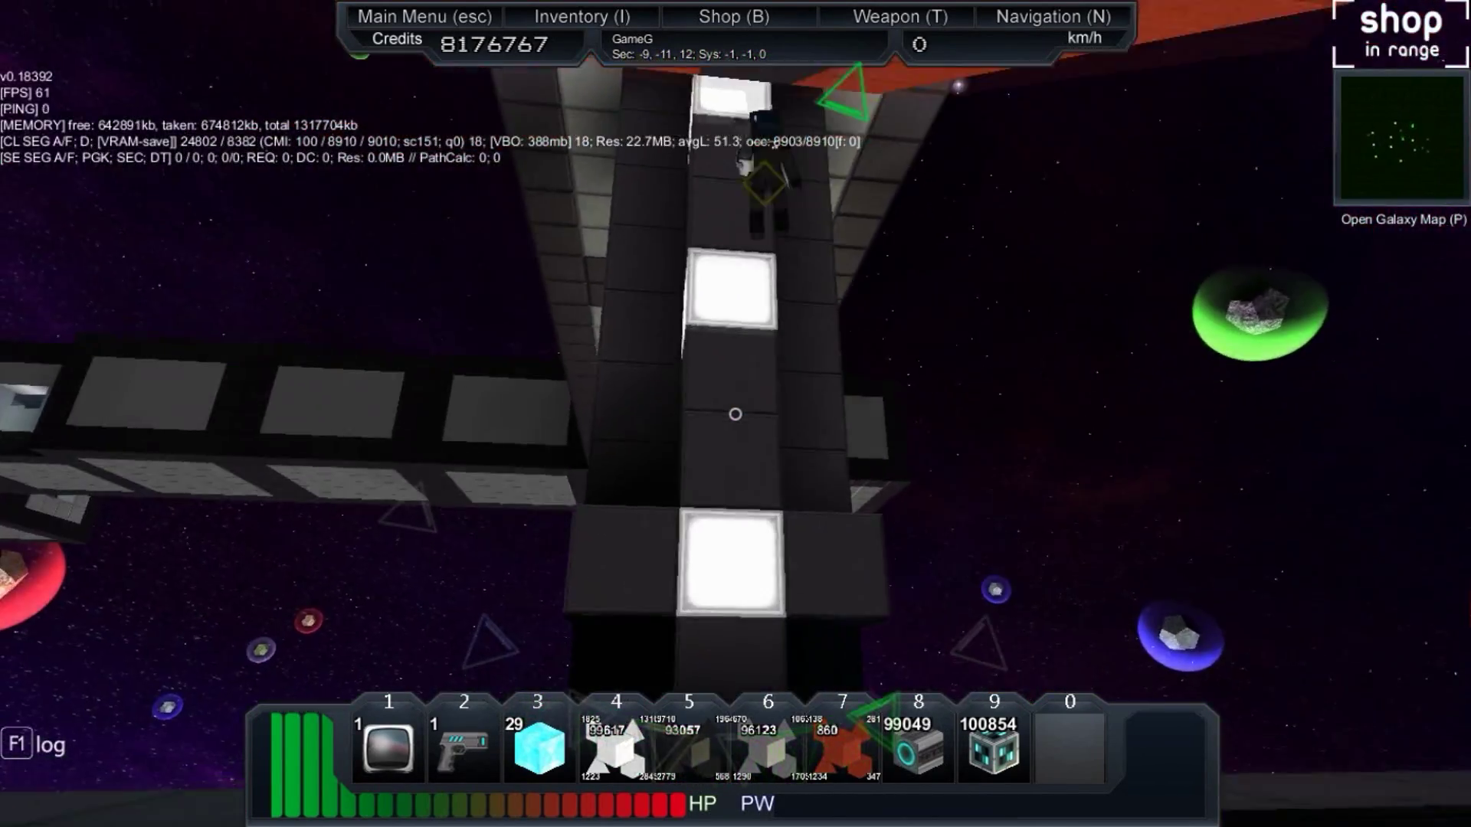
key(w)
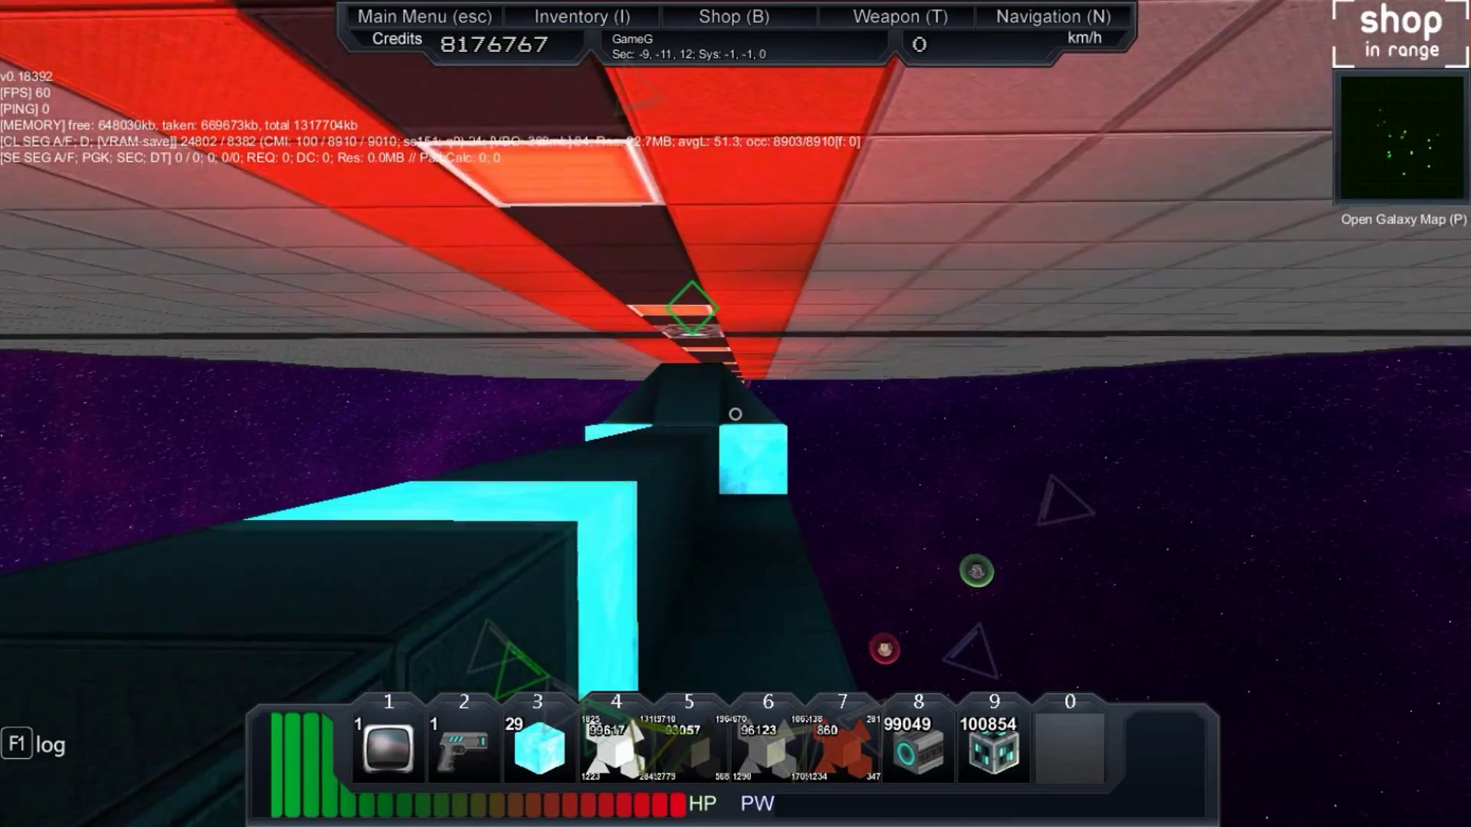
key(w)
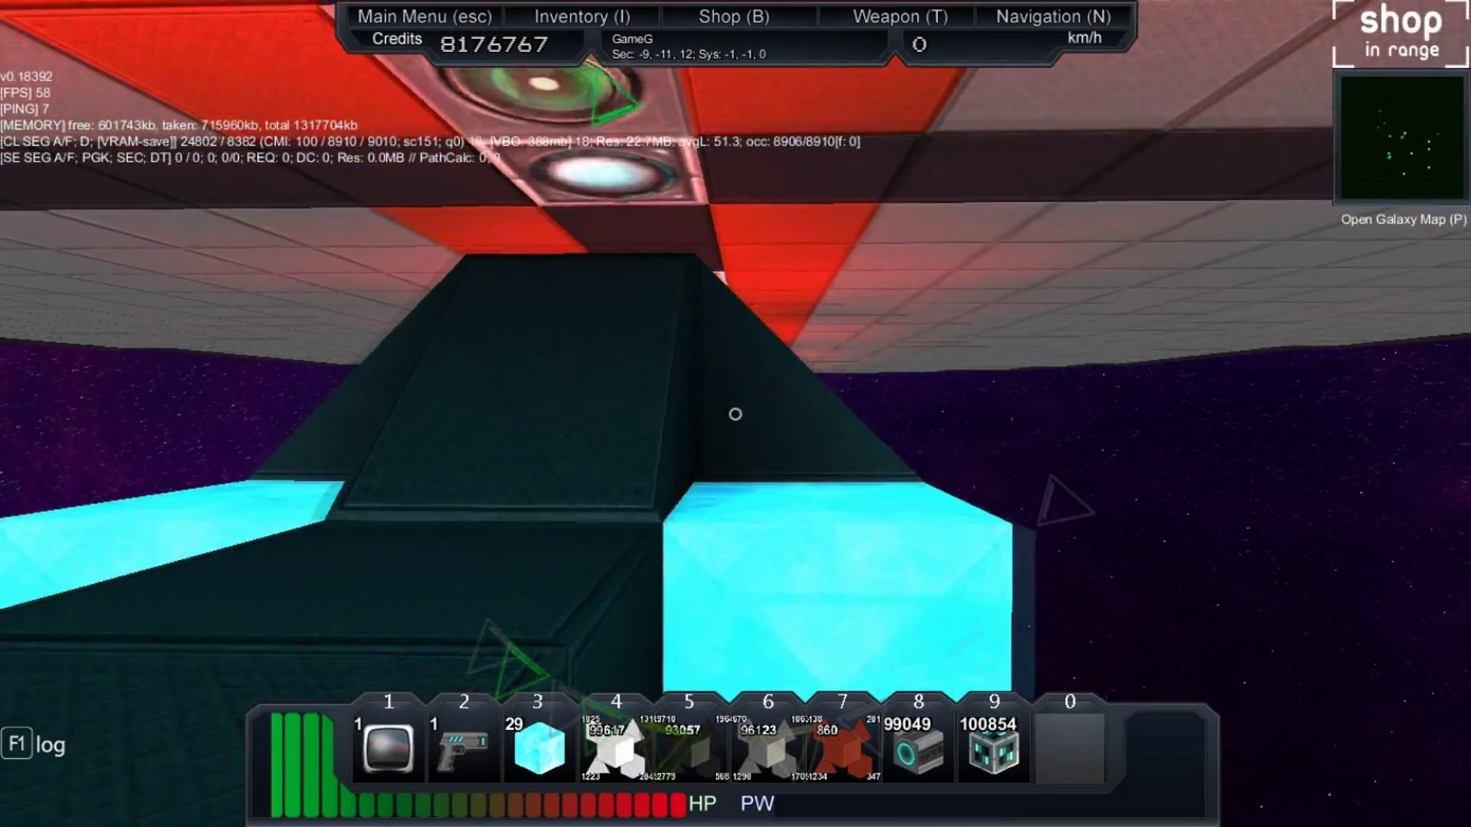
key(w)
key(w)
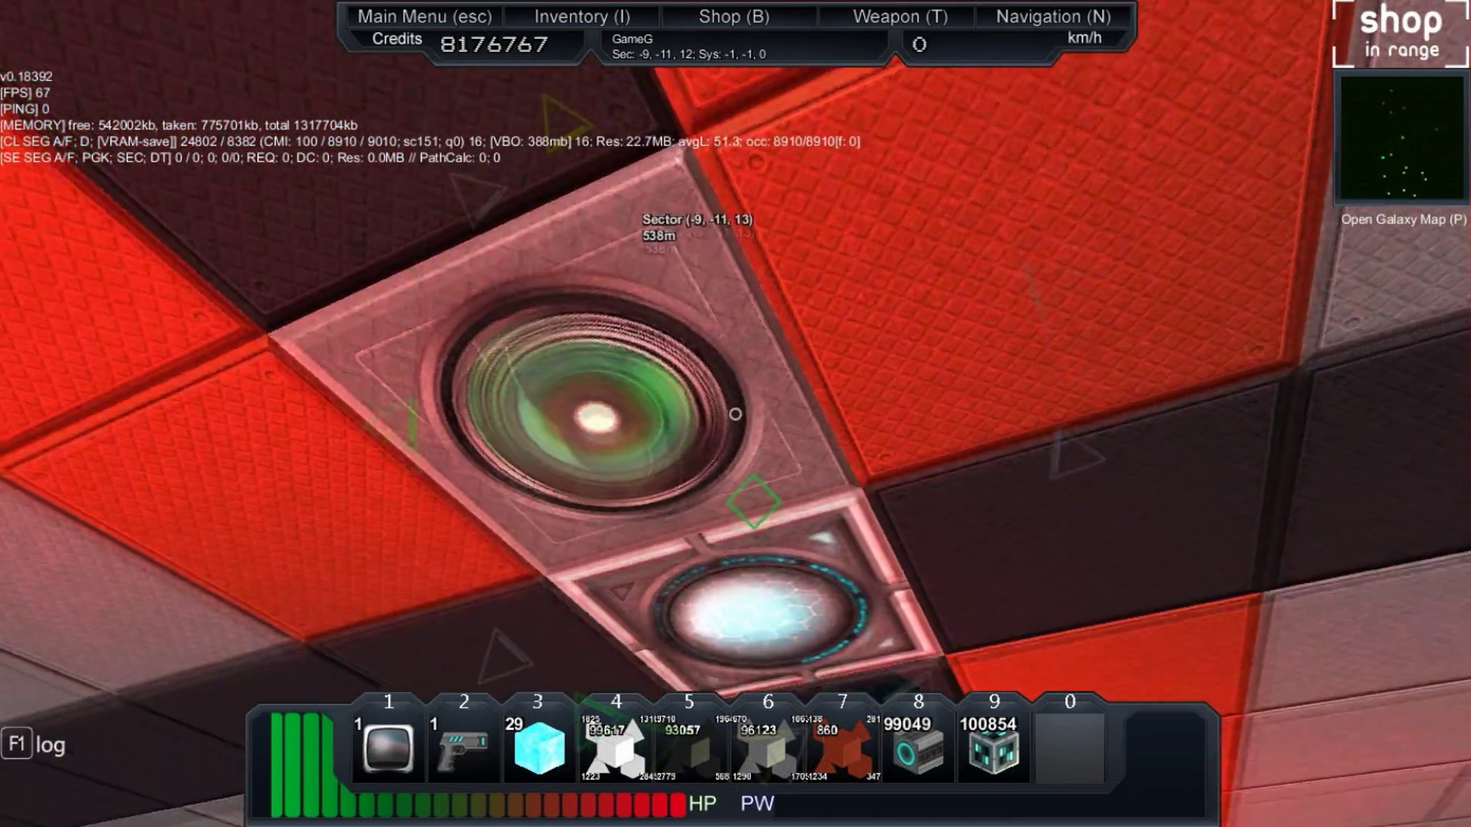
key(w)
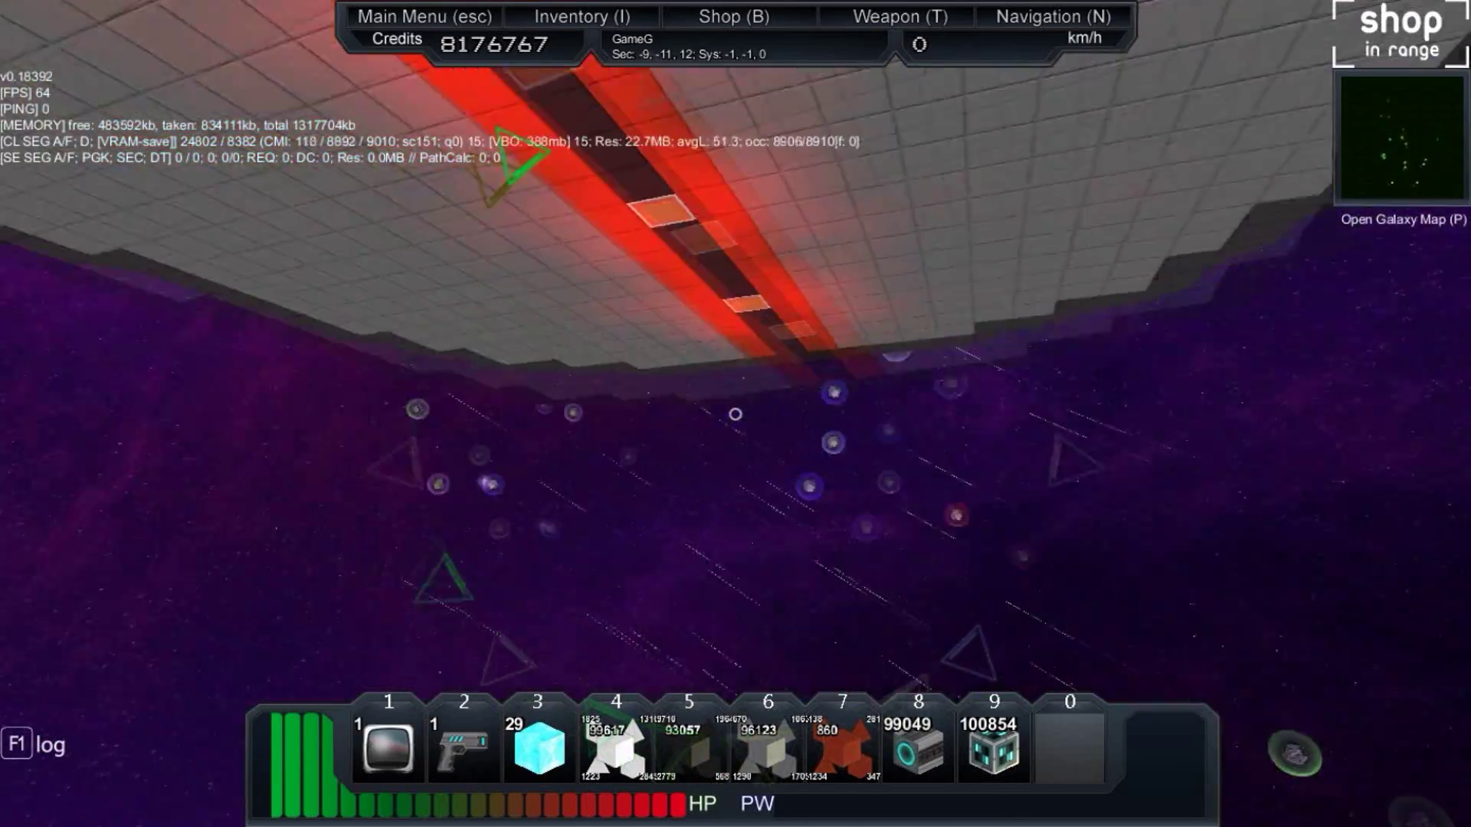
key(w)
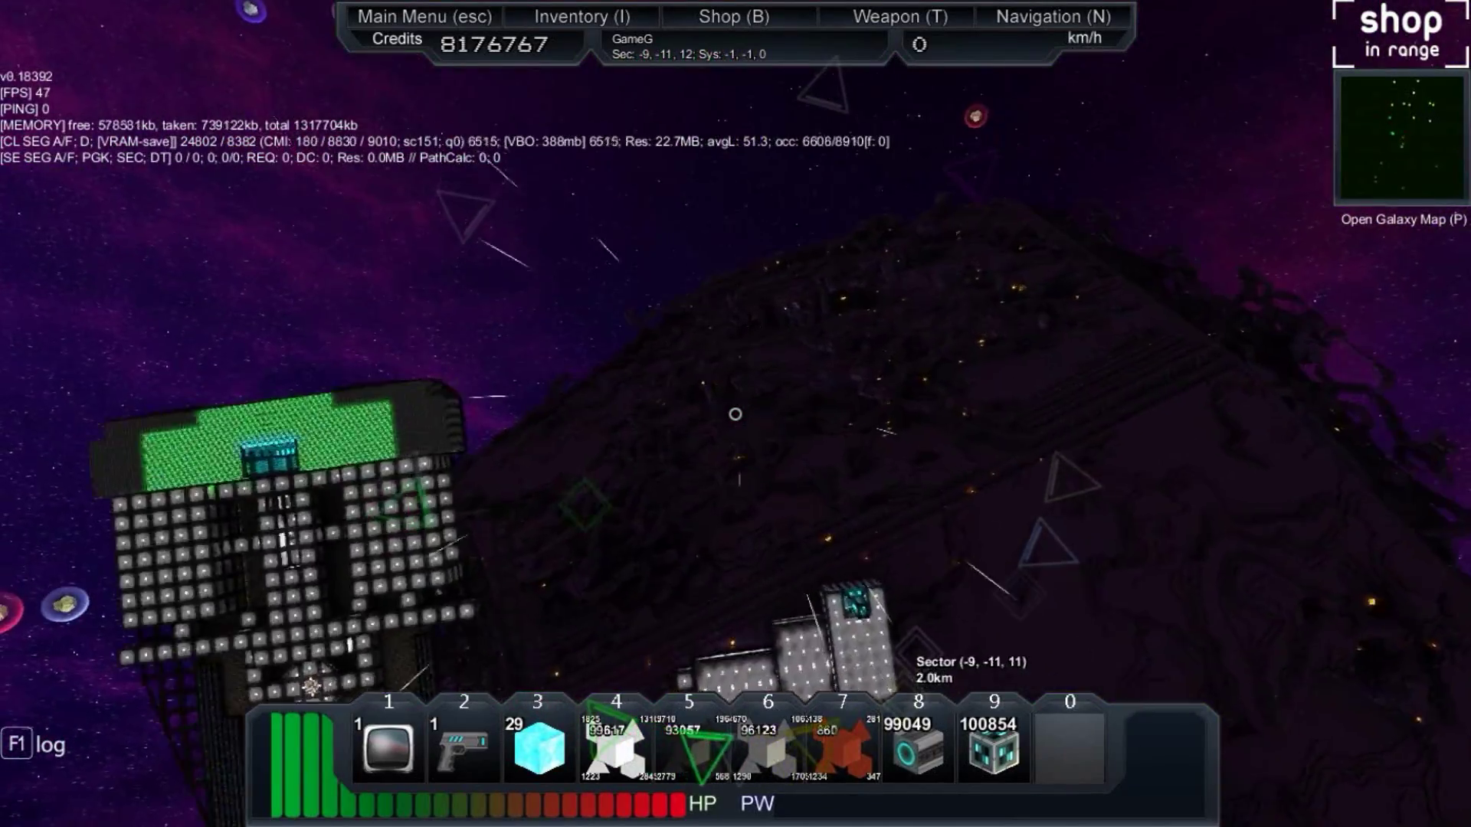
Step: Roll with E while falling to level out near the grey structure above the surface
key(e)
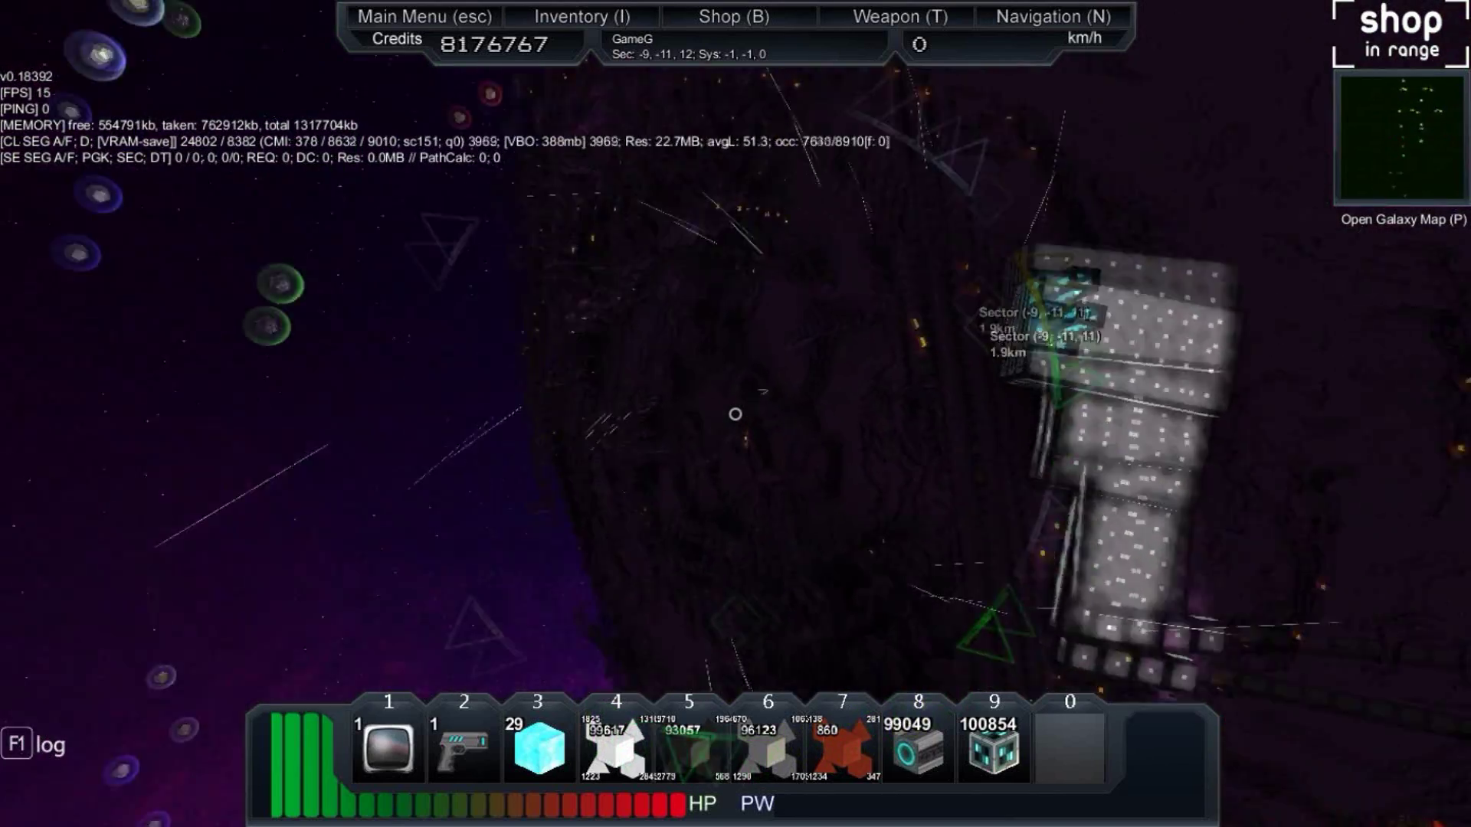
key(e)
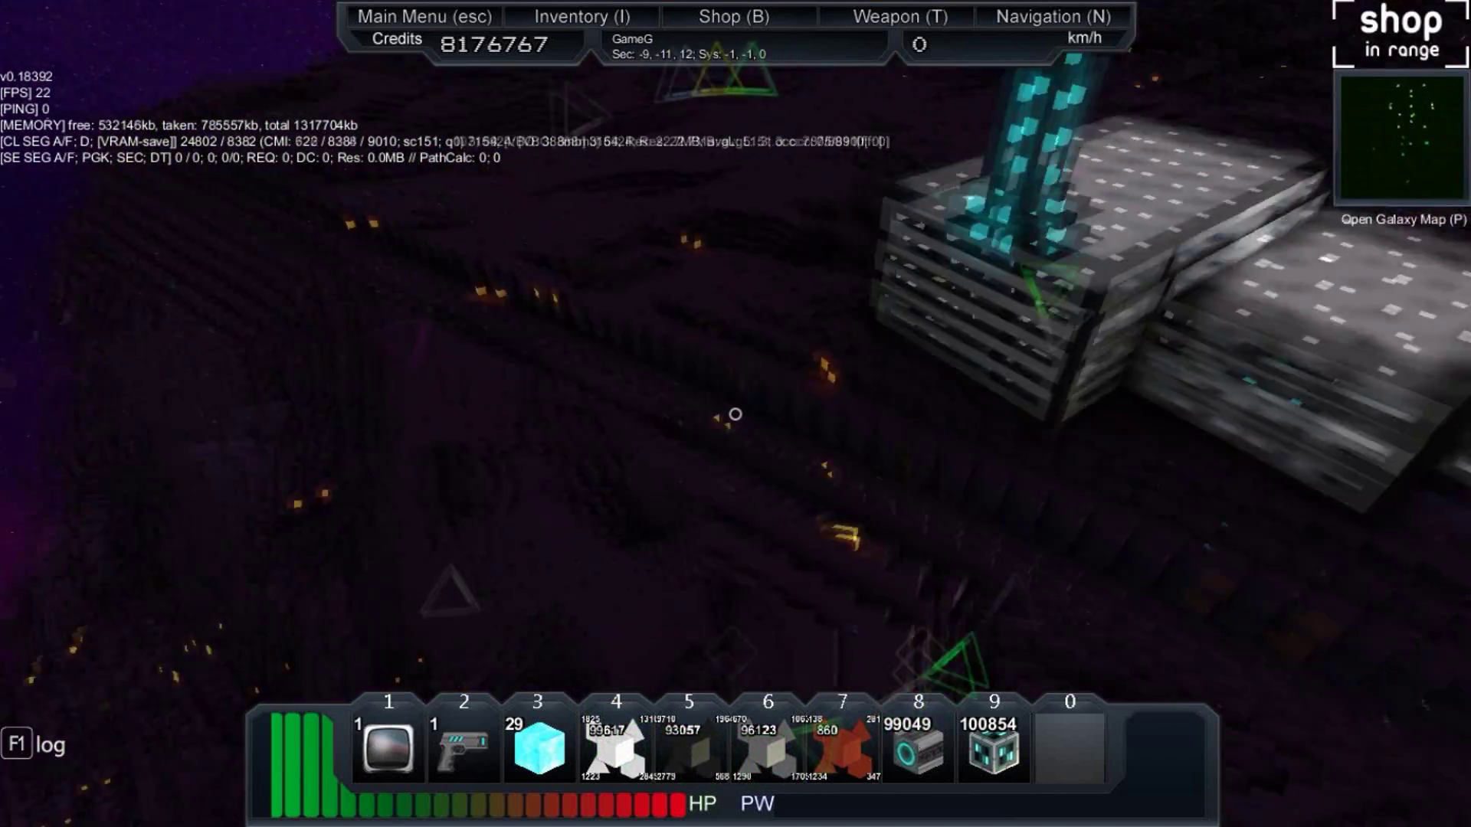
key(e)
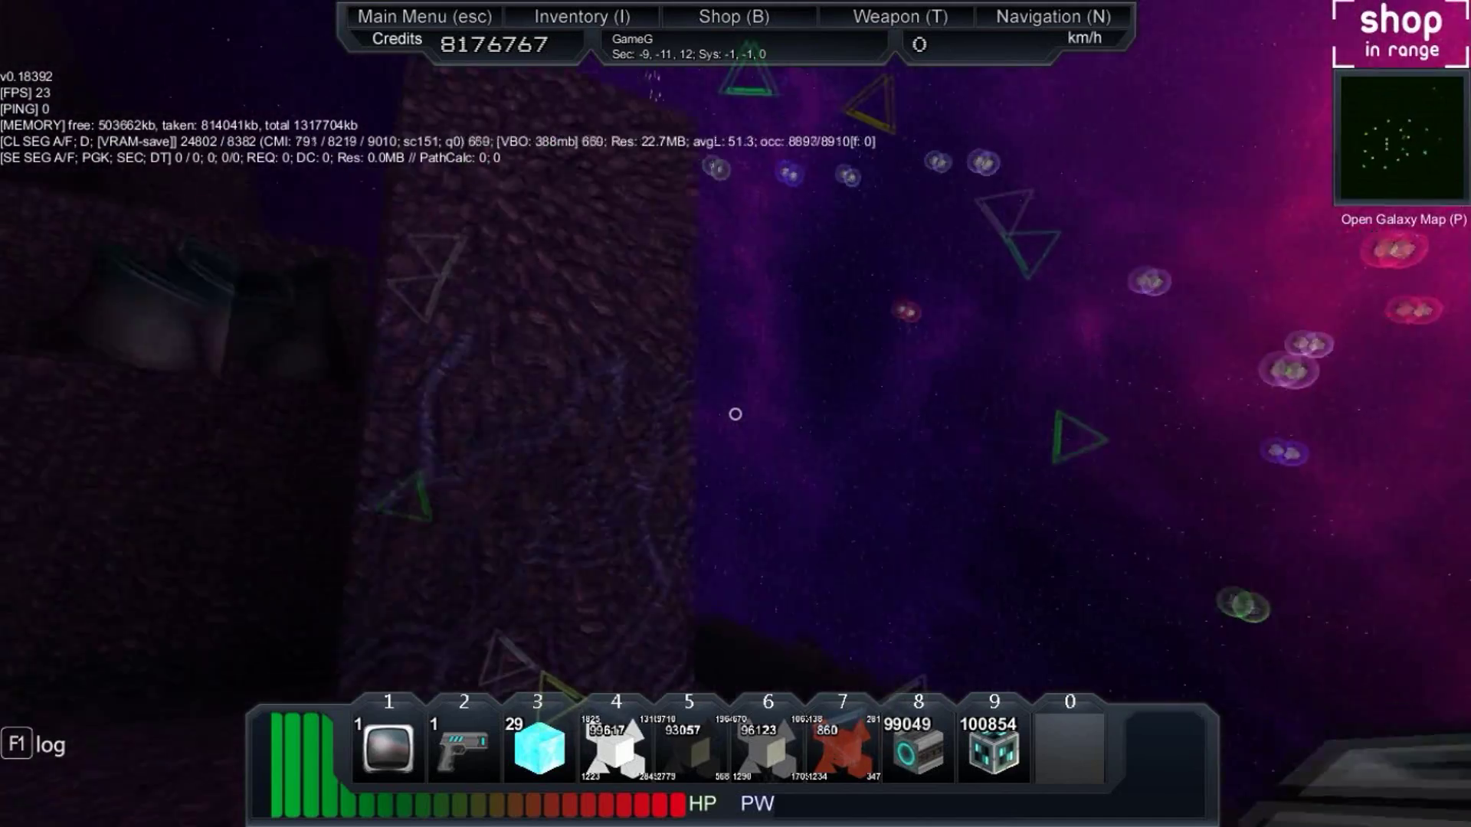